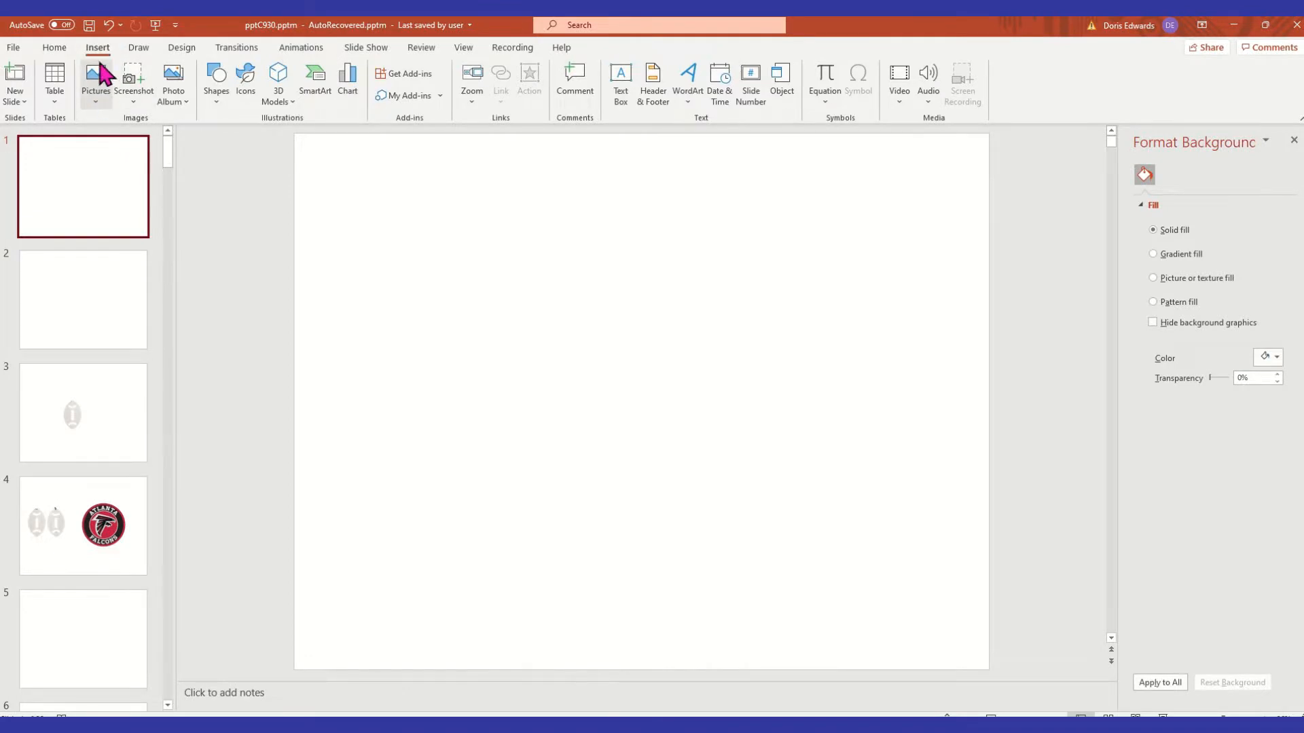
Insert the picture "football earrings2.png" from the Desktop onto slide 1
click(95, 94)
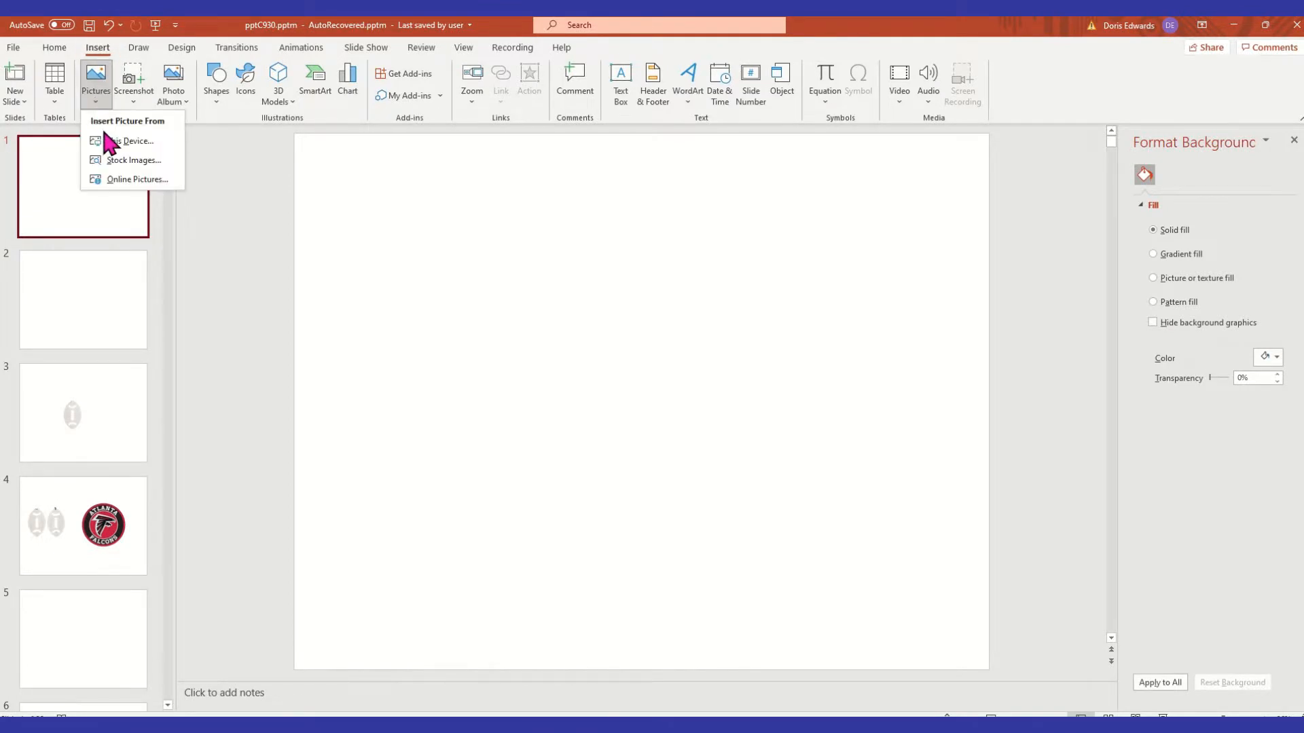
click(109, 140)
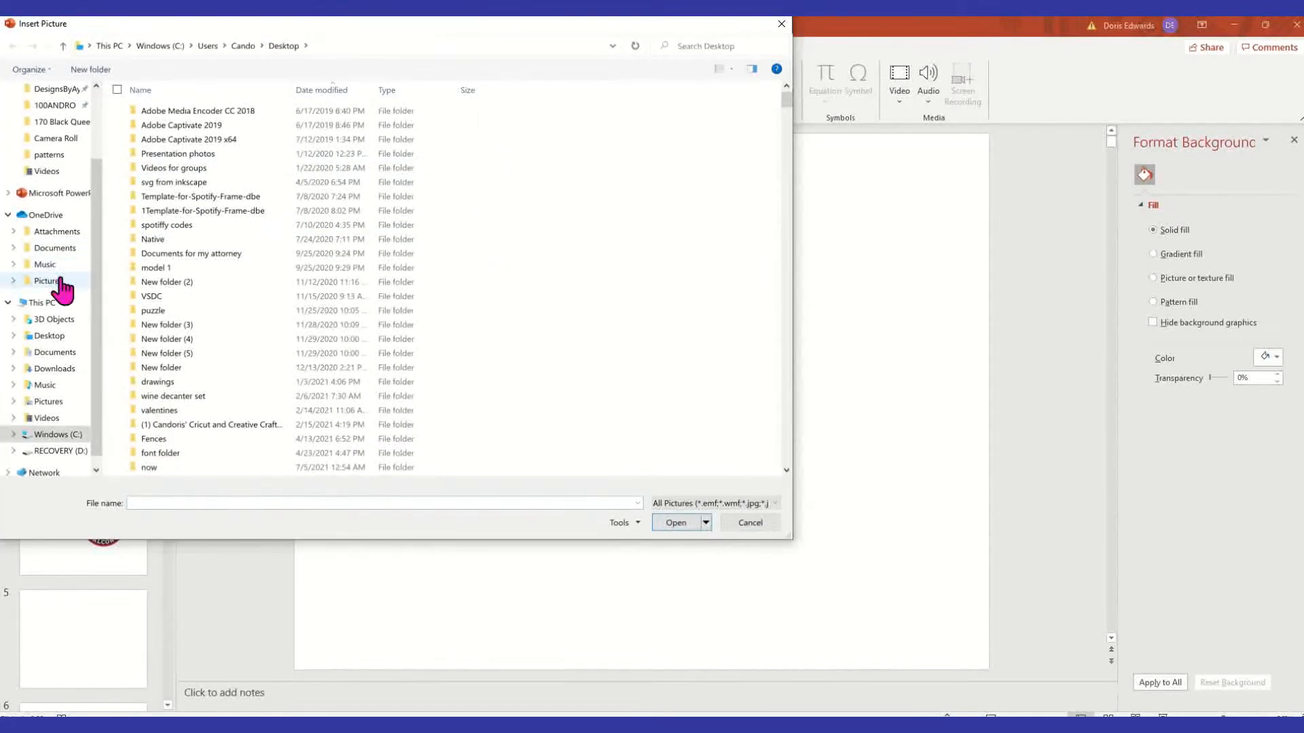
click(53, 337)
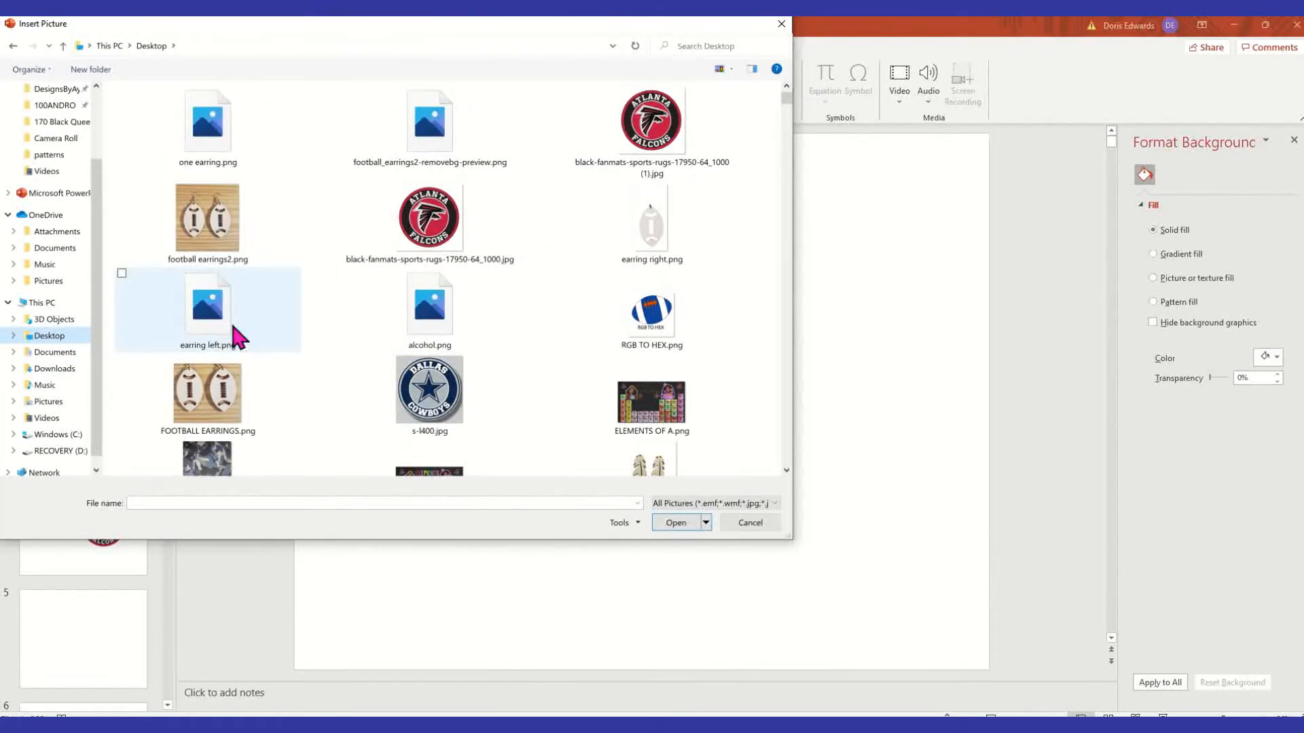
click(221, 238)
click(676, 524)
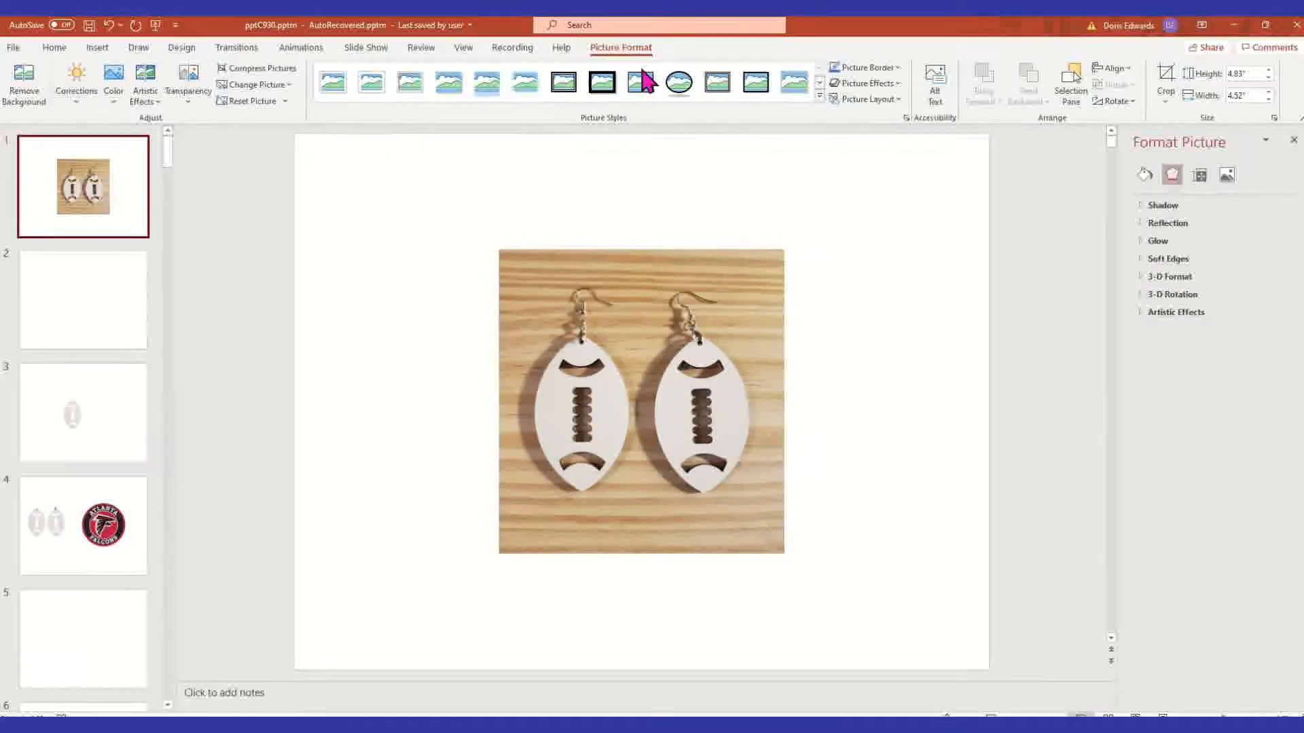
click(27, 95)
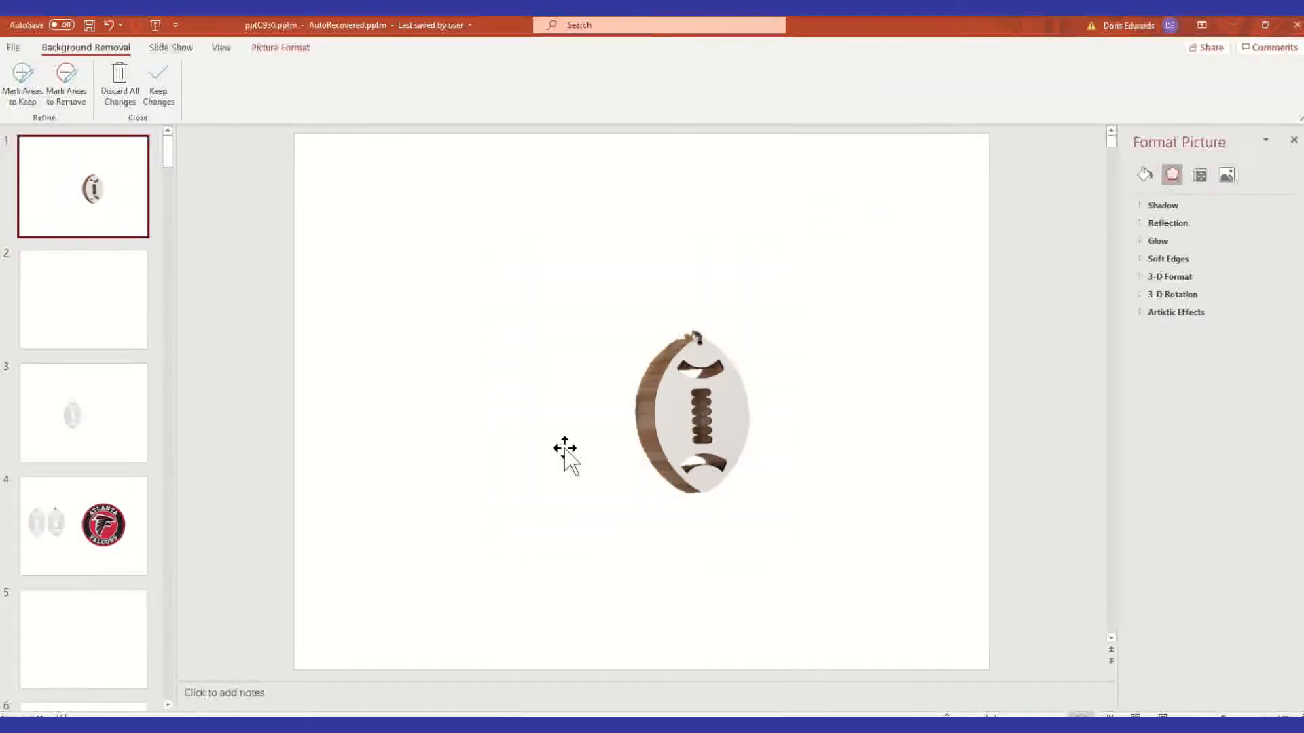
click(699, 396)
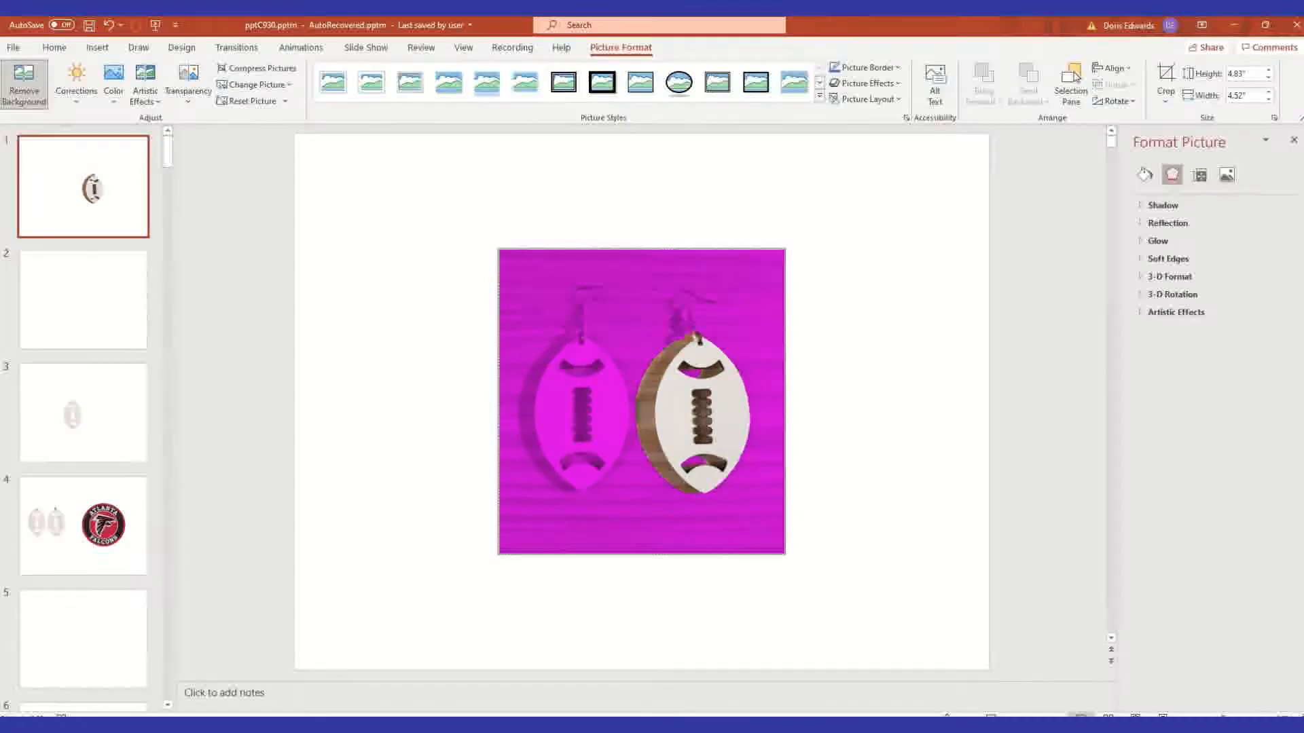
click(110, 26)
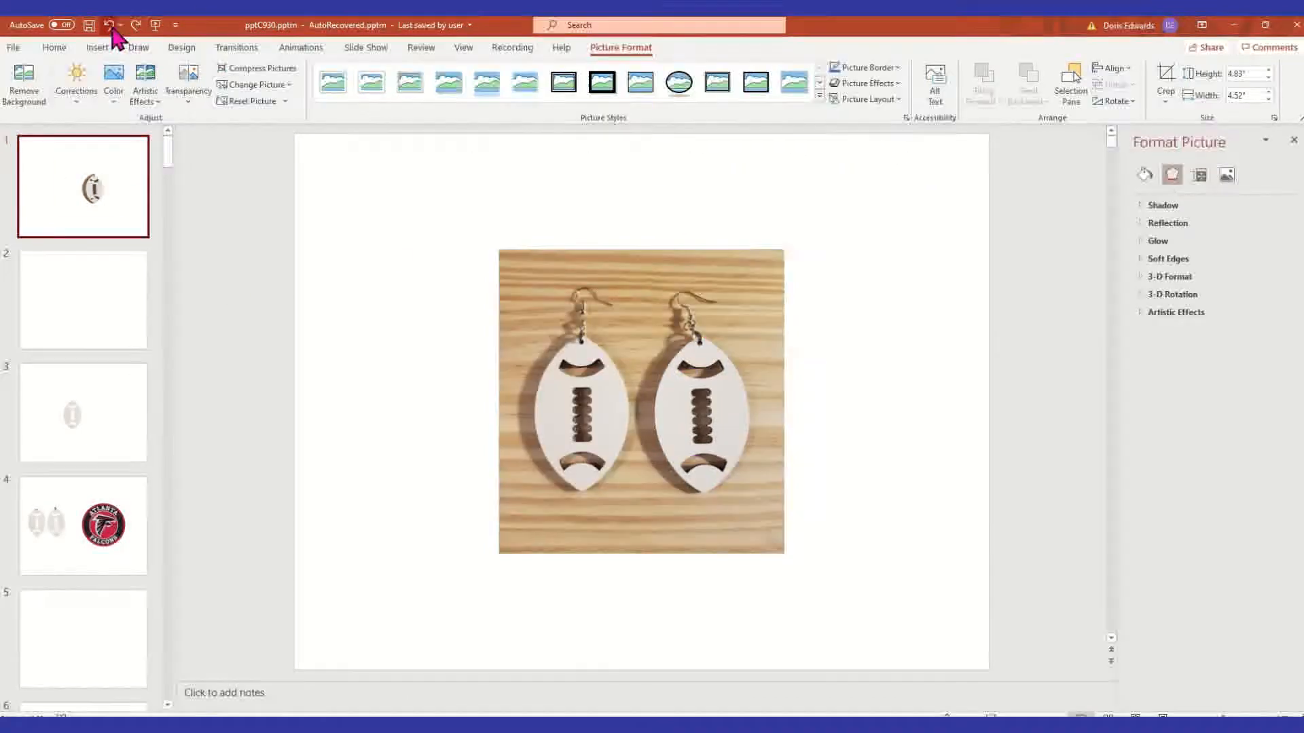
Start background removal on the earrings picture and mark the left football earring as an area to keep
click(565, 262)
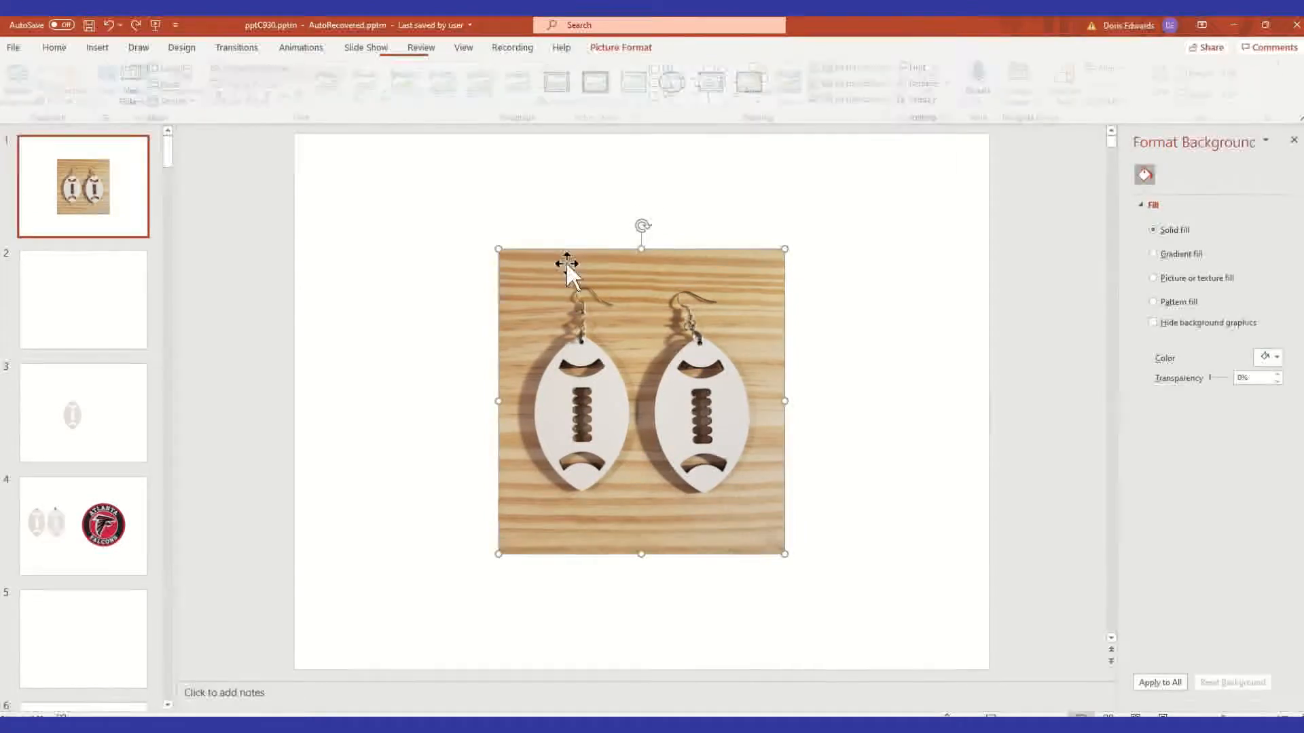
click(23, 82)
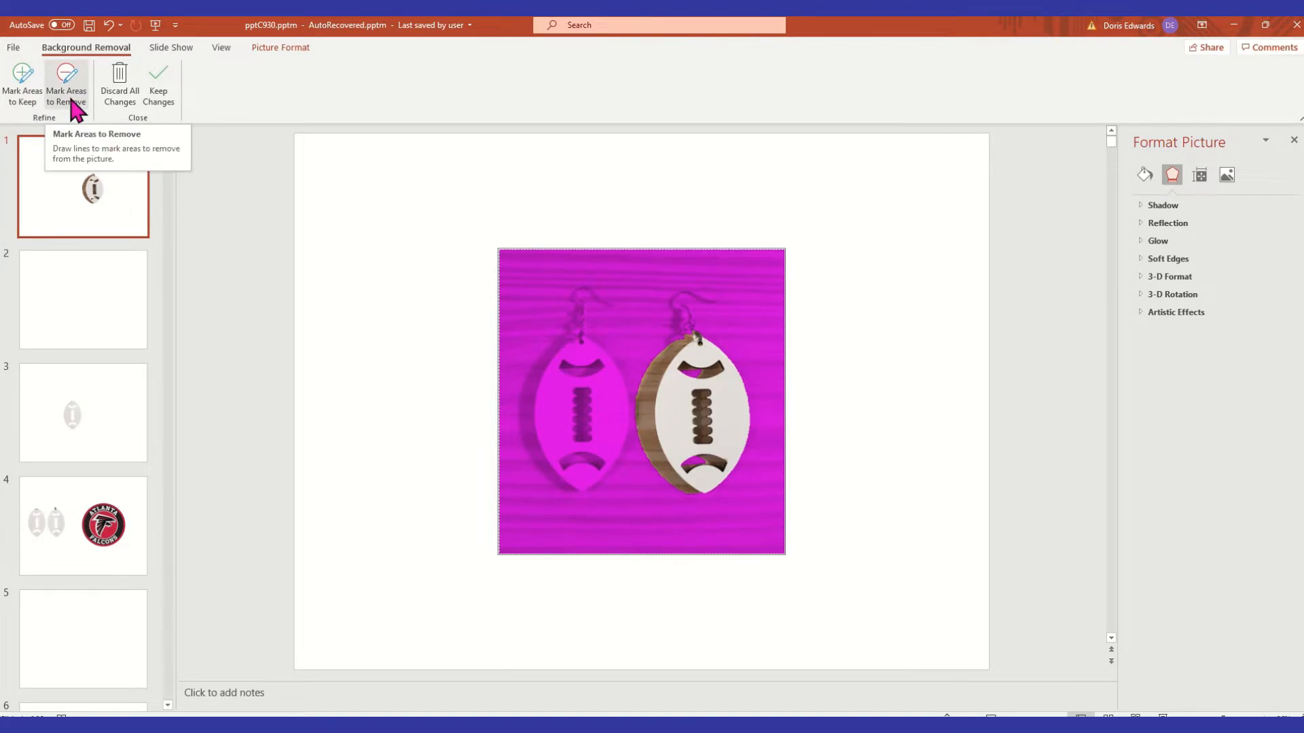
click(25, 88)
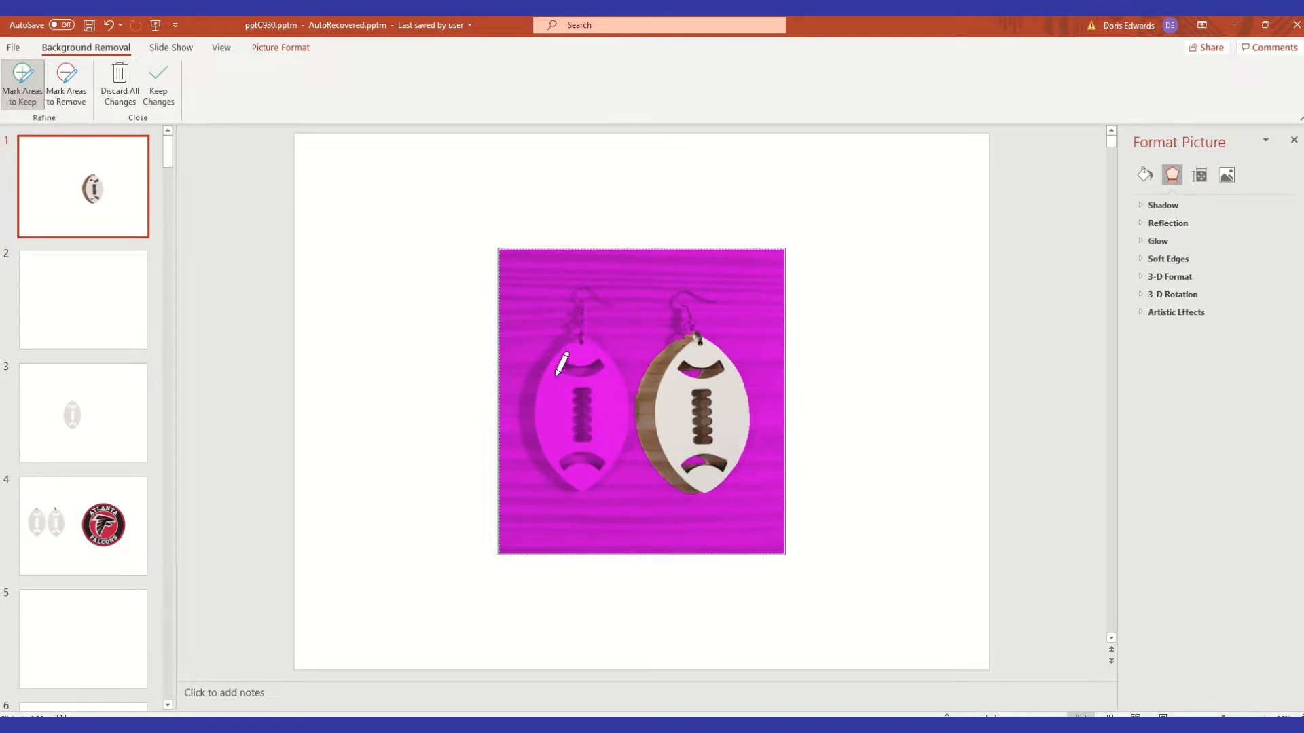
drag(553, 398, 557, 443)
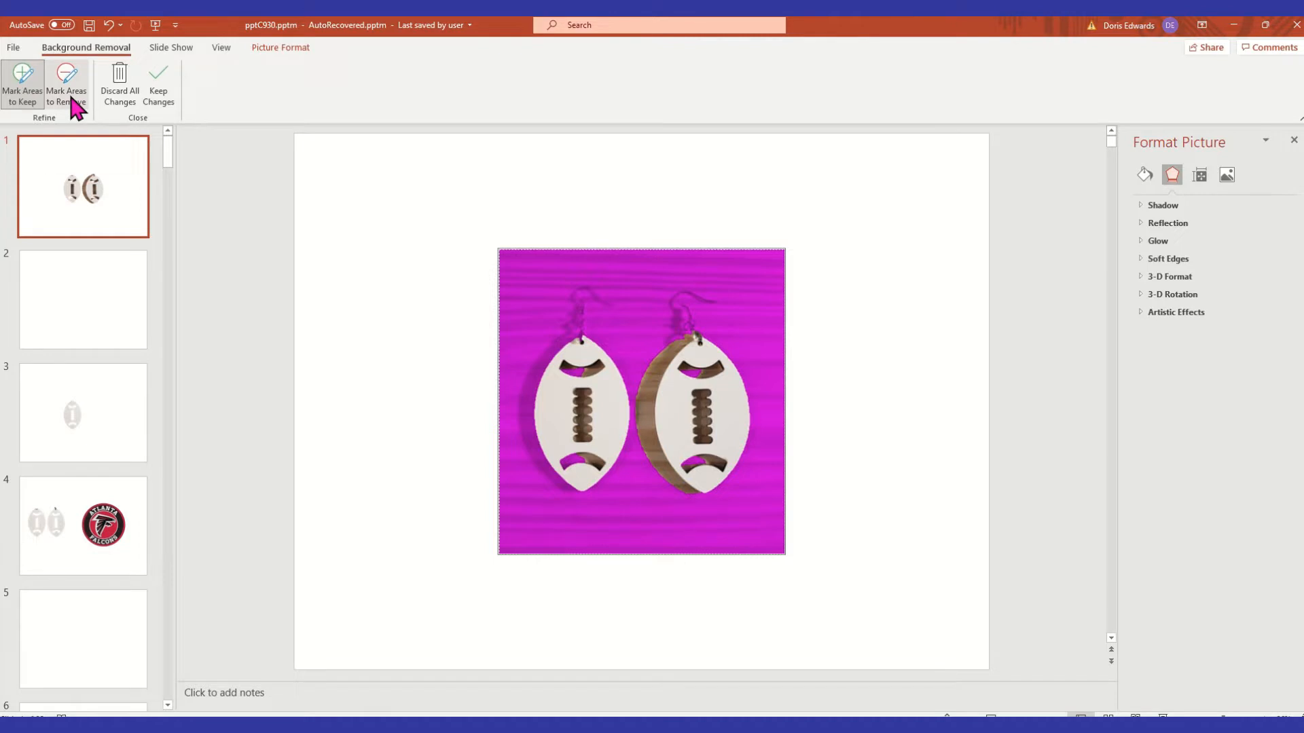
Mark the cut-outs in both earrings and the wood-coloured edge beside the right earring as areas to remove, and apply the removal
click(80, 78)
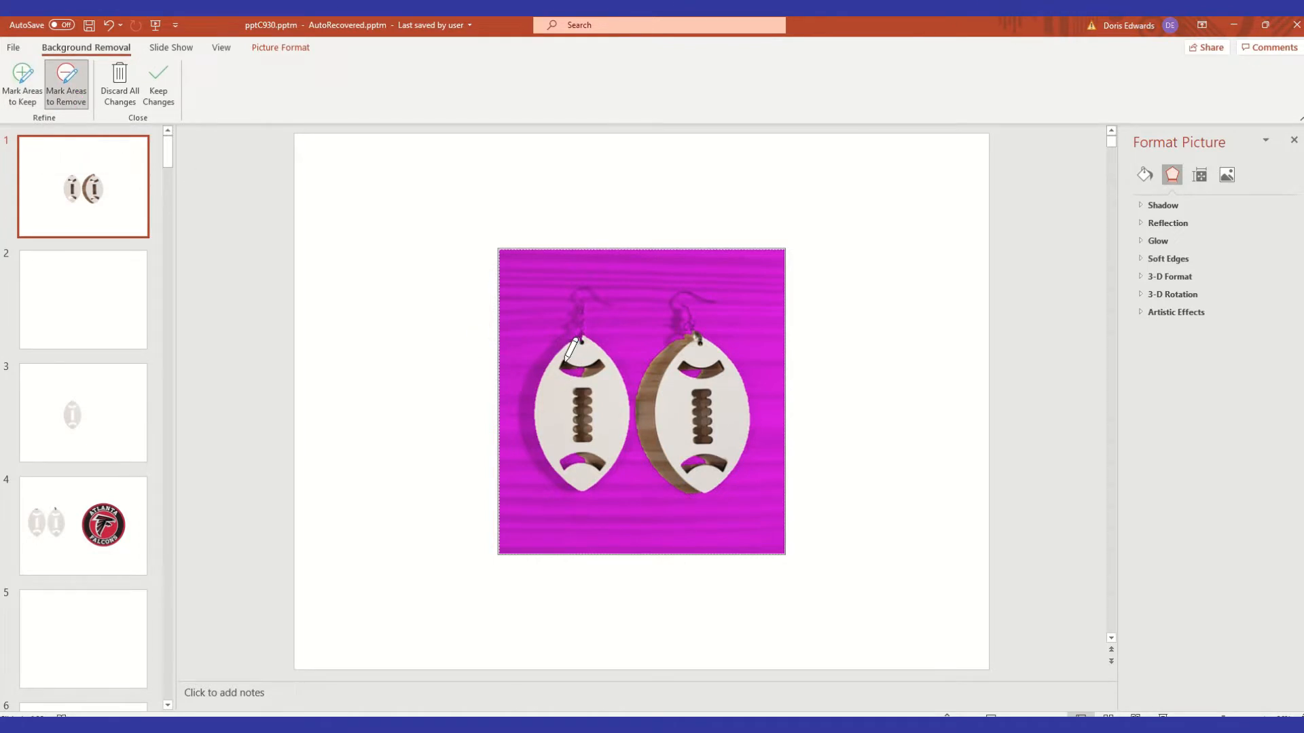
drag(577, 370, 599, 368)
drag(587, 398, 586, 421)
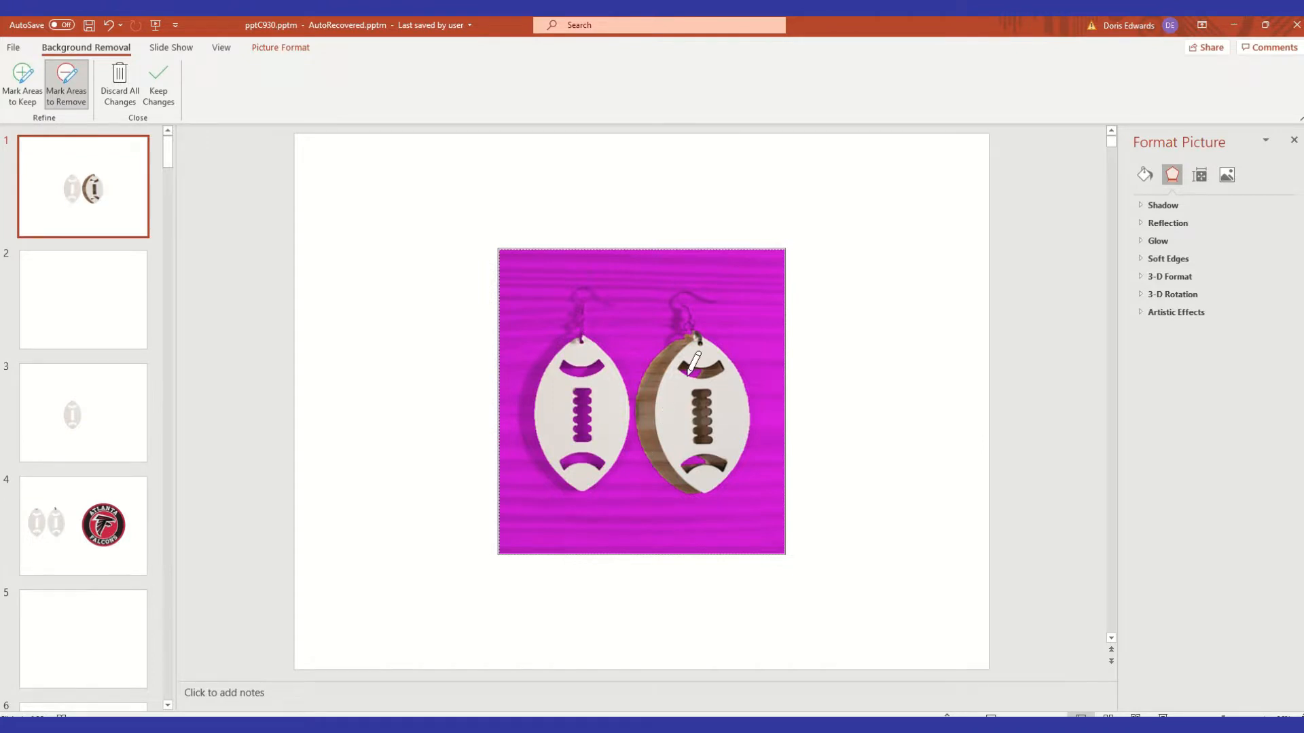
drag(718, 371, 708, 412)
drag(710, 459, 712, 460)
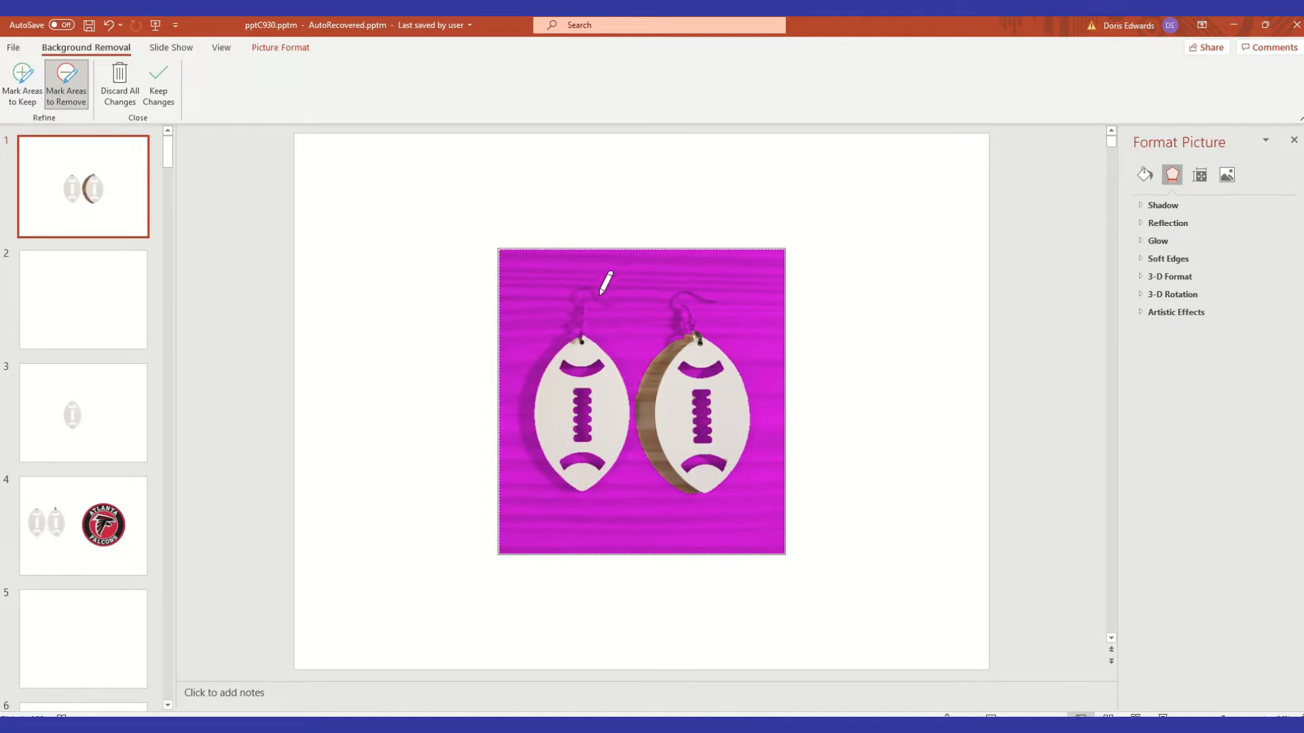
mouse_move(686, 336)
mouse_down()
mouse_move(655, 374)
mouse_move(648, 442)
mouse_move(681, 488)
mouse_up()
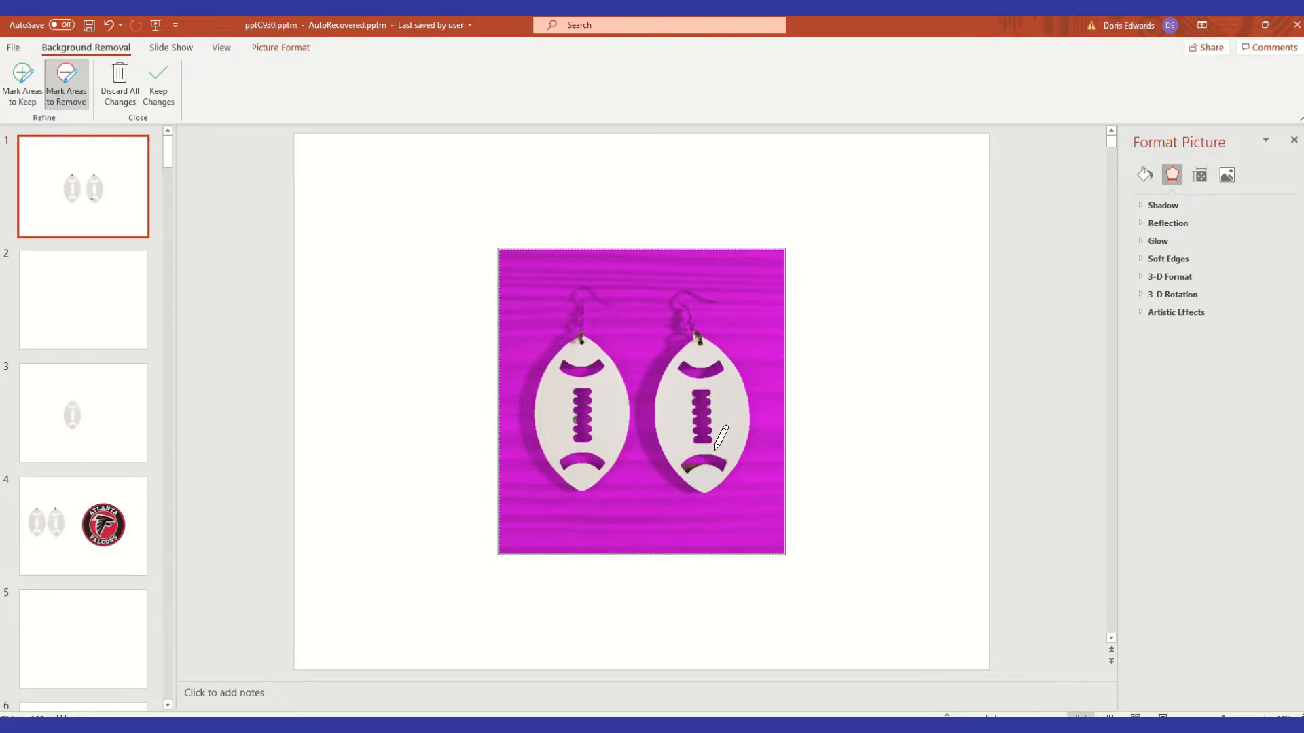
click(817, 256)
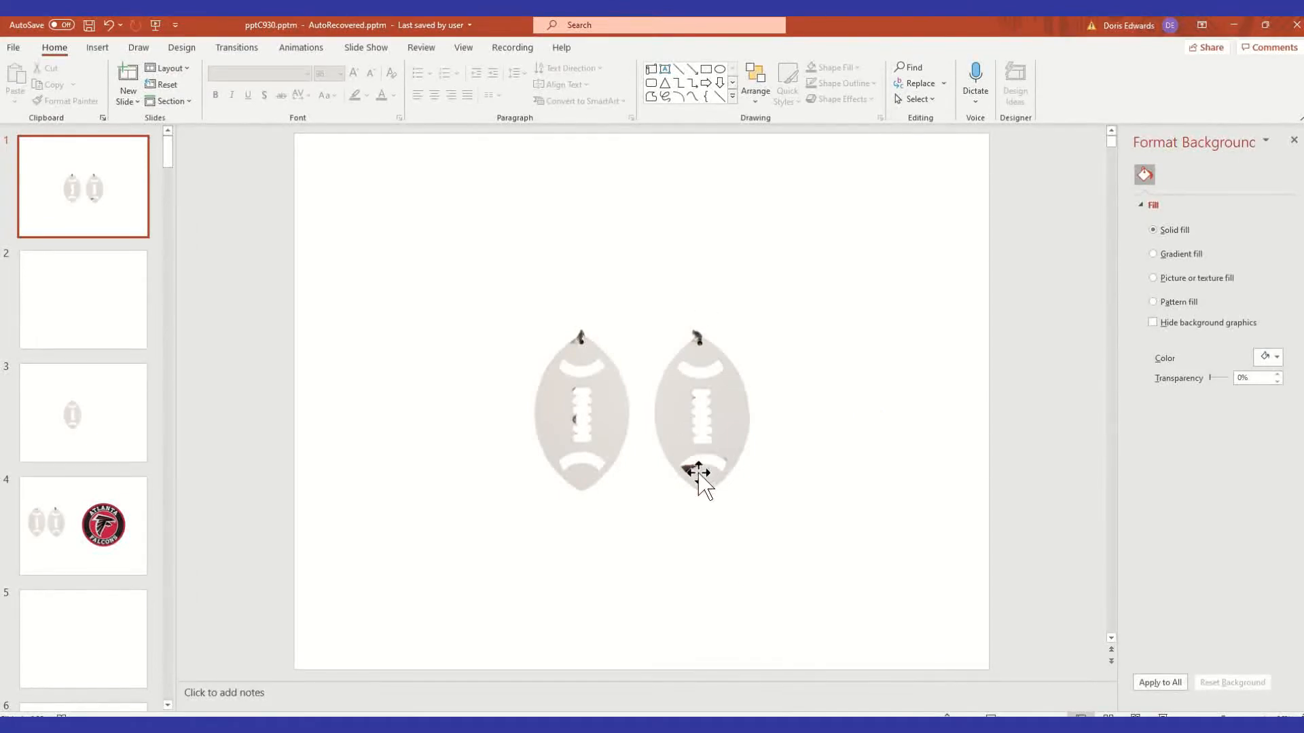
Reopen background removal and remove the leftover dark spots in the left earring's lace cut-out and the right earring's lower cut-out
click(576, 416)
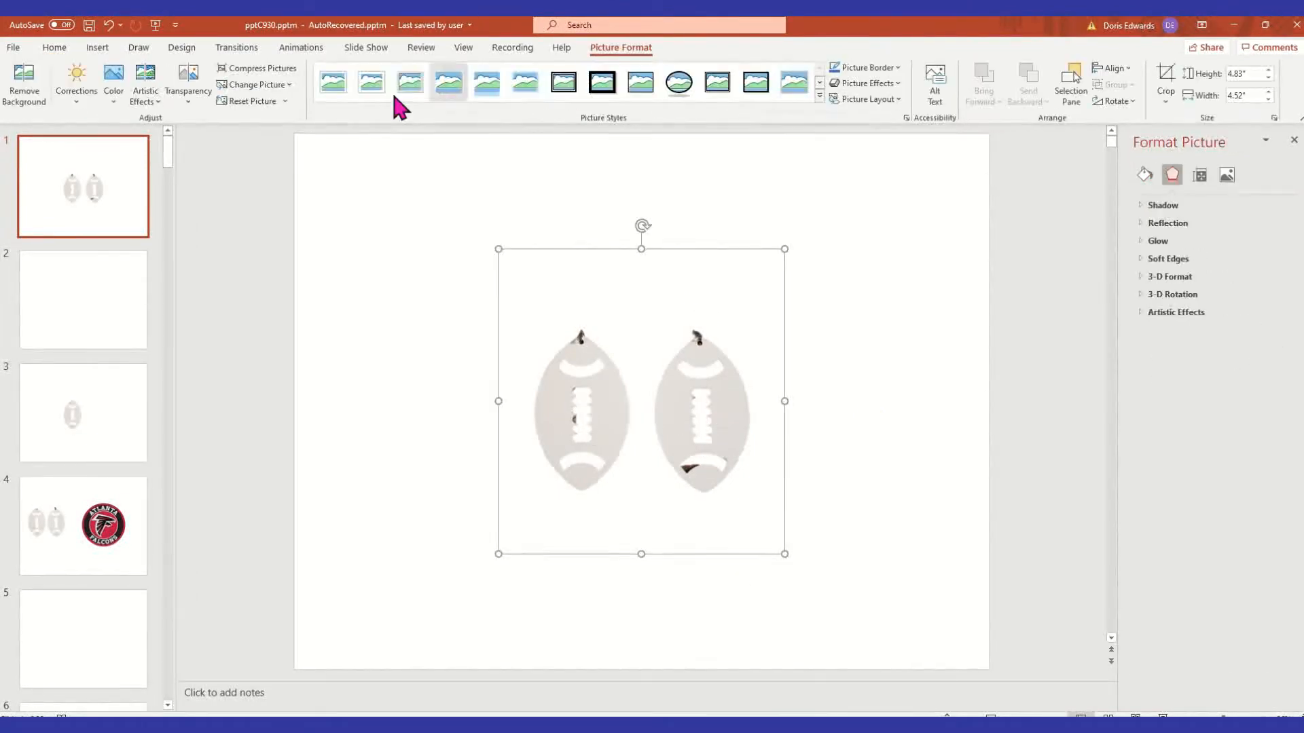
click(30, 95)
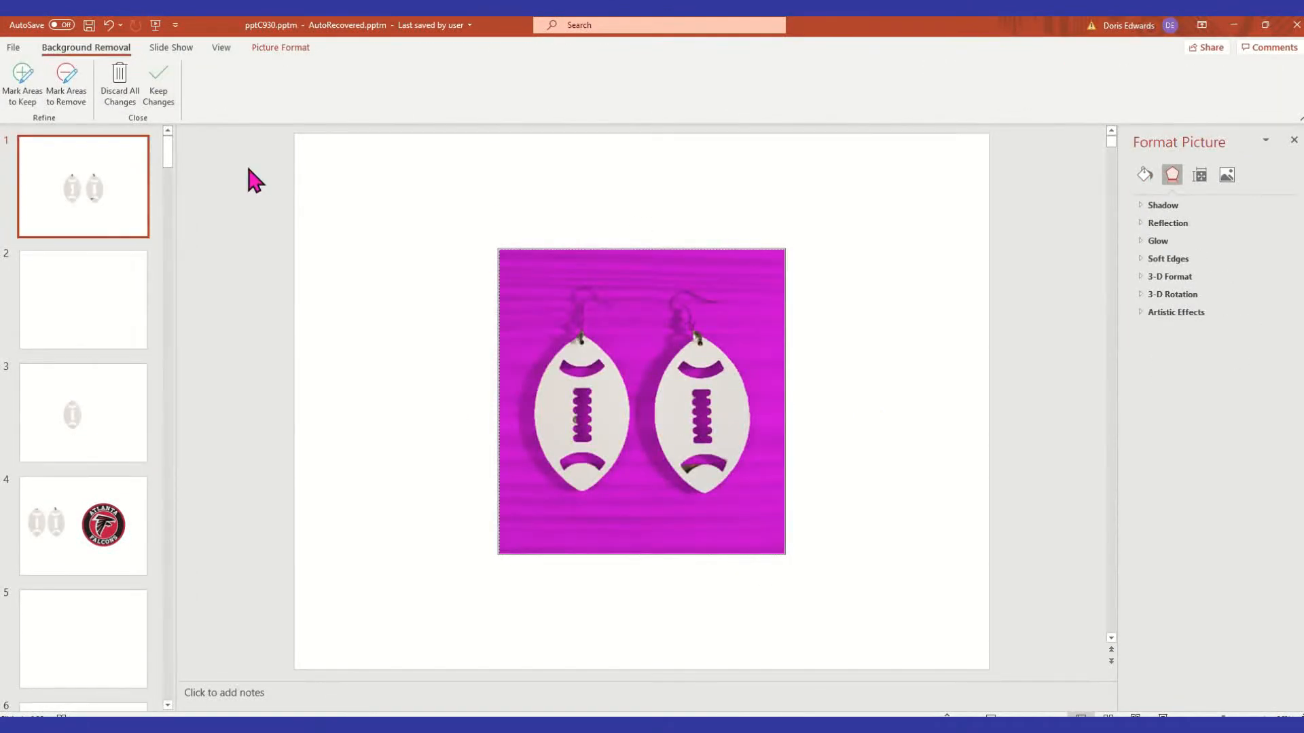
click(72, 95)
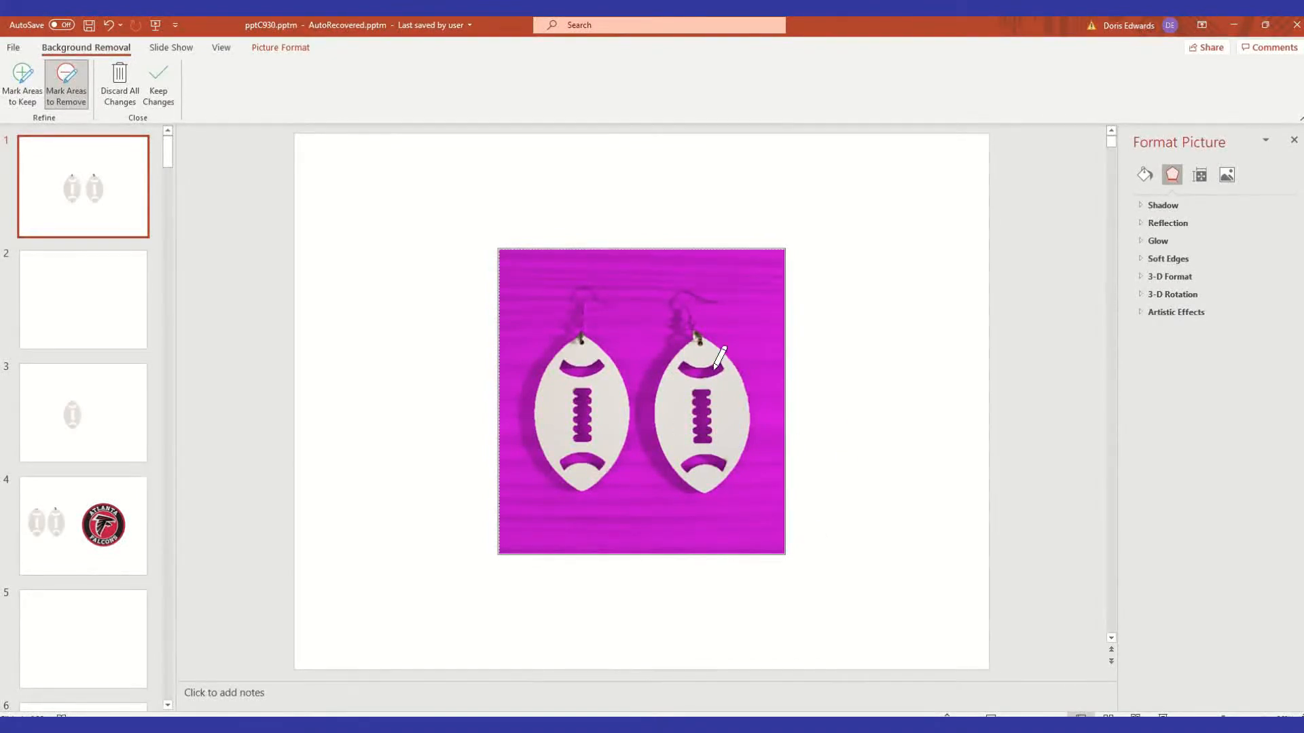
click(867, 392)
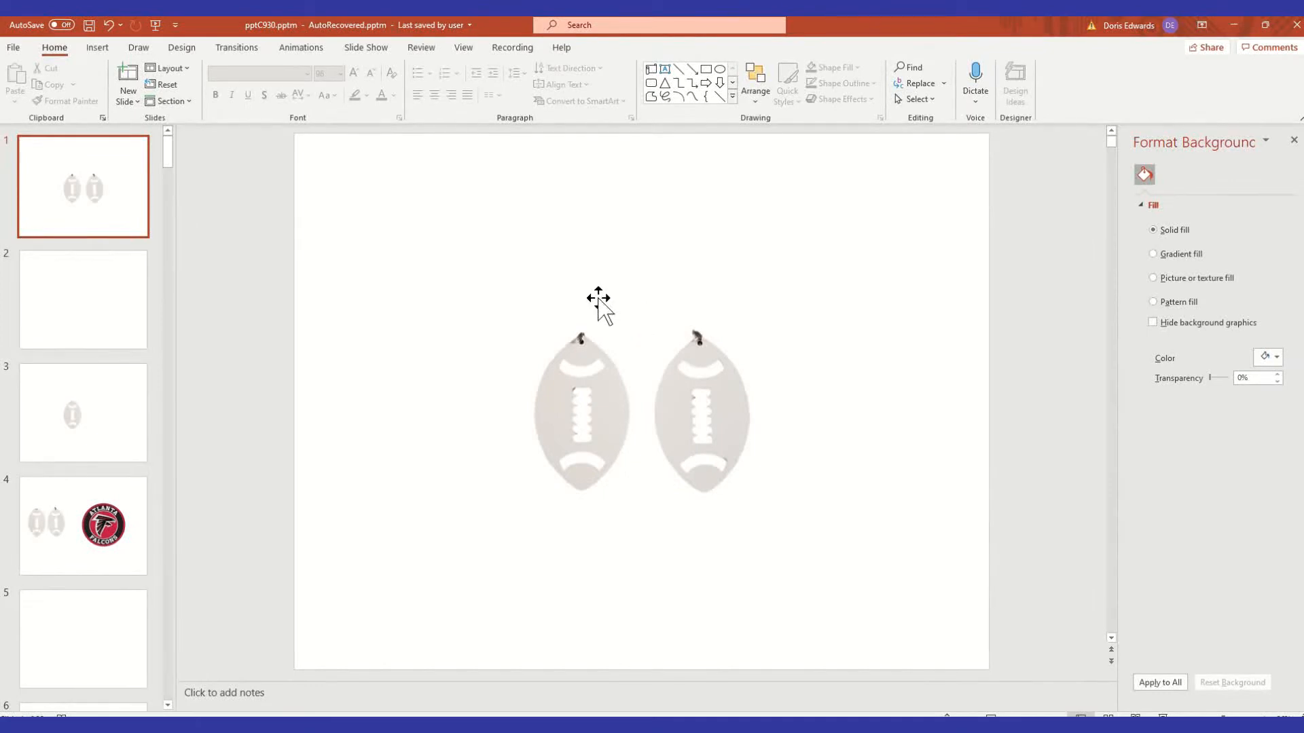
Save the cleaned earrings picture to the Desktop as a PNG named 00000fb
click(582, 369)
right_click(584, 371)
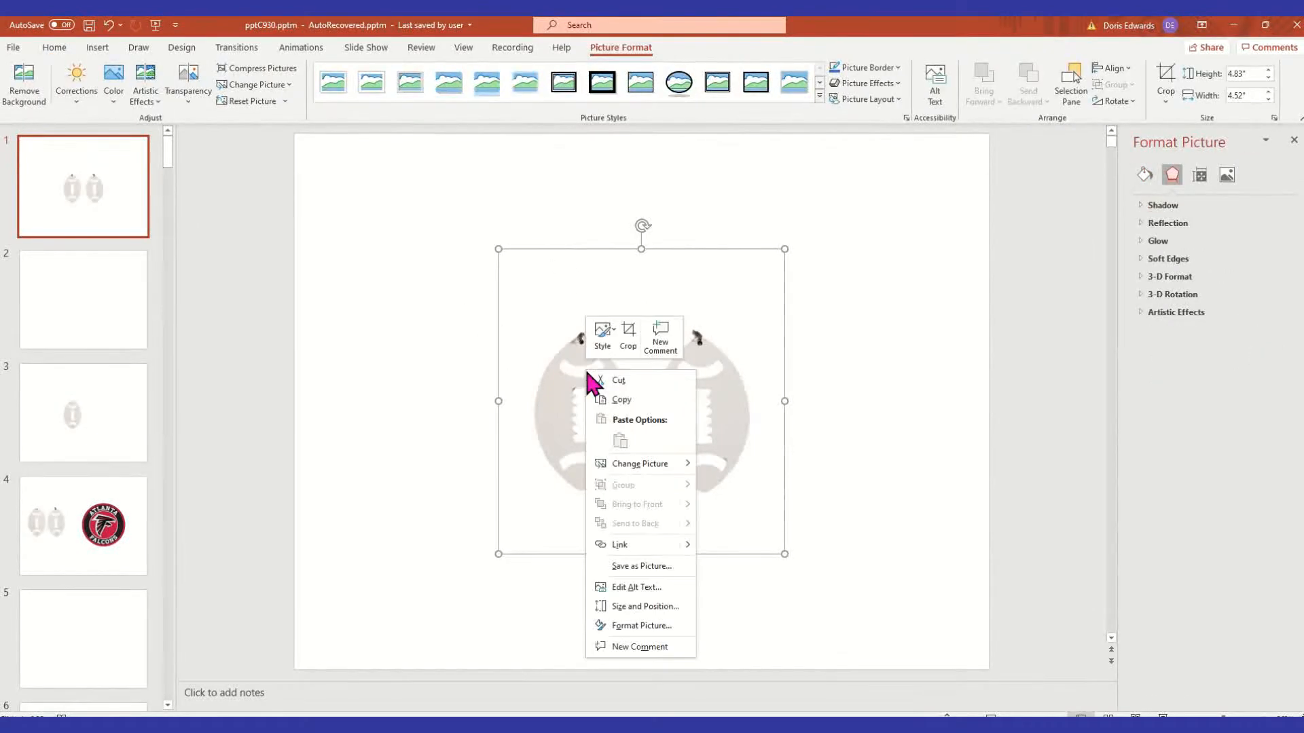
click(668, 566)
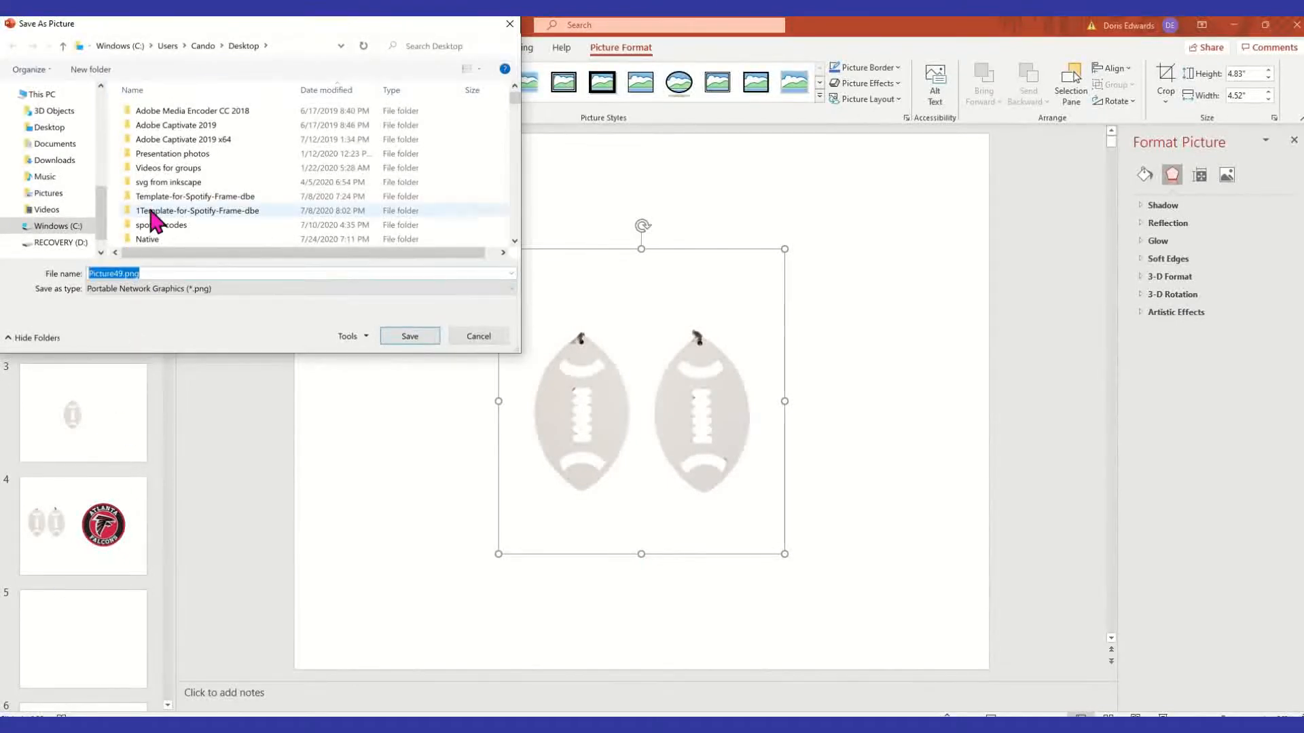
click(58, 127)
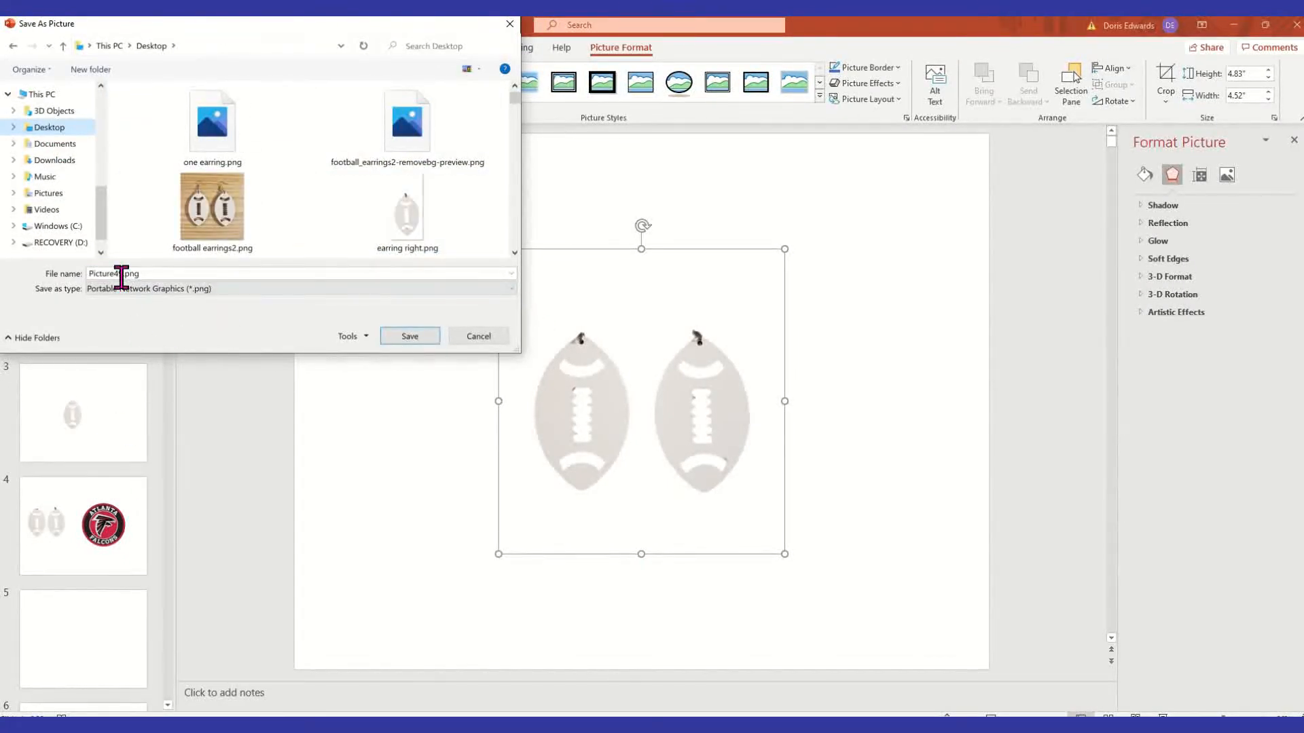
click(155, 273)
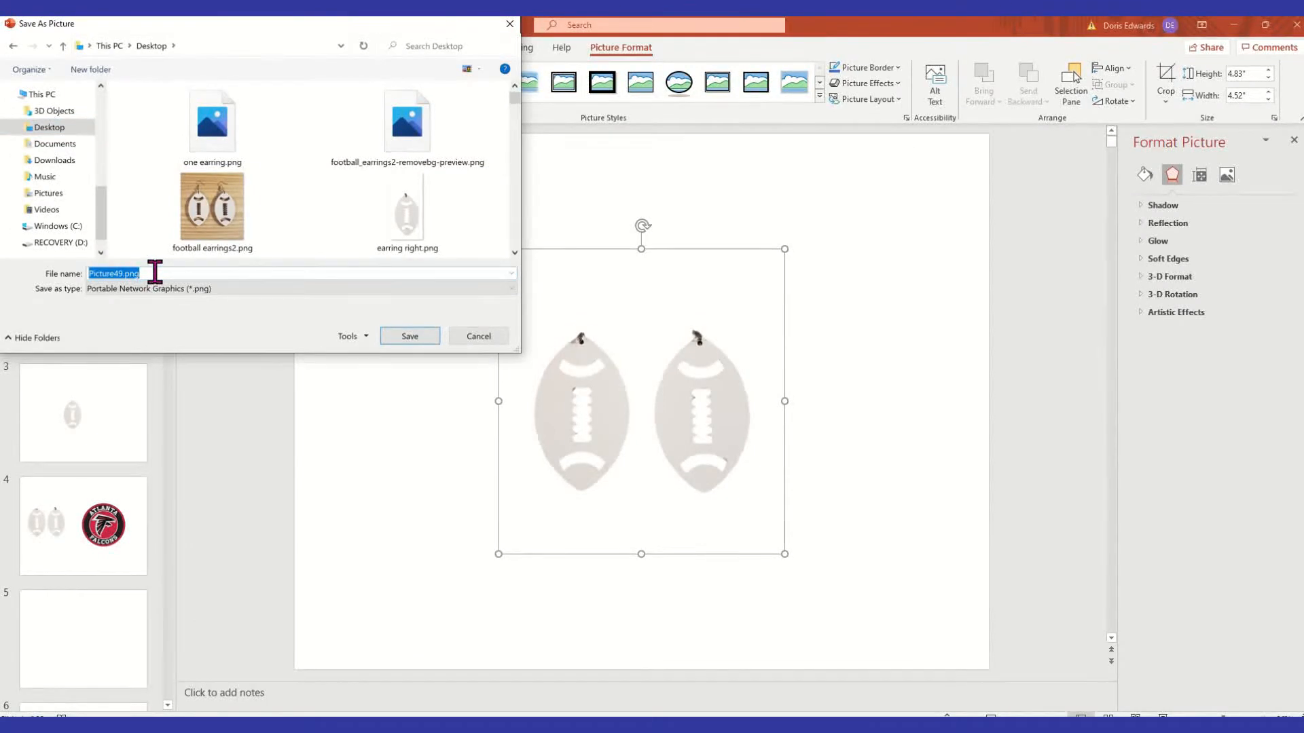
text(00000)
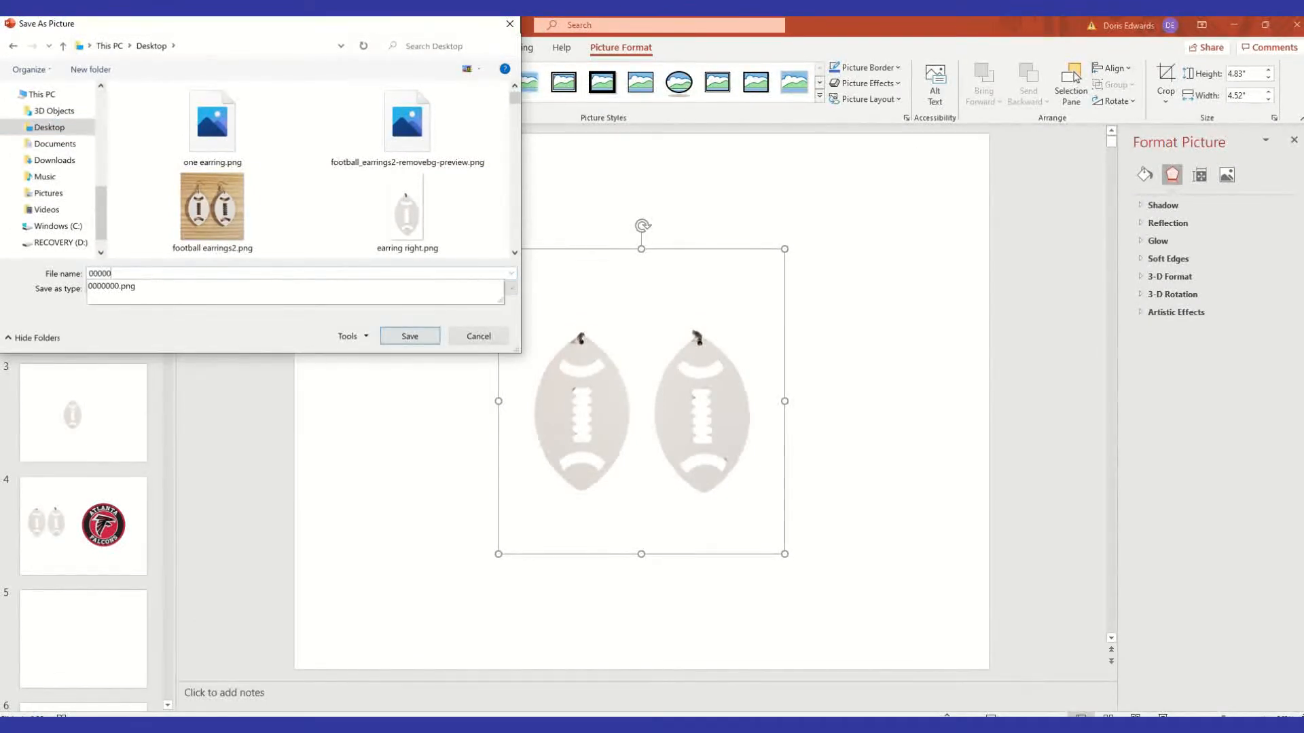
text(fb)
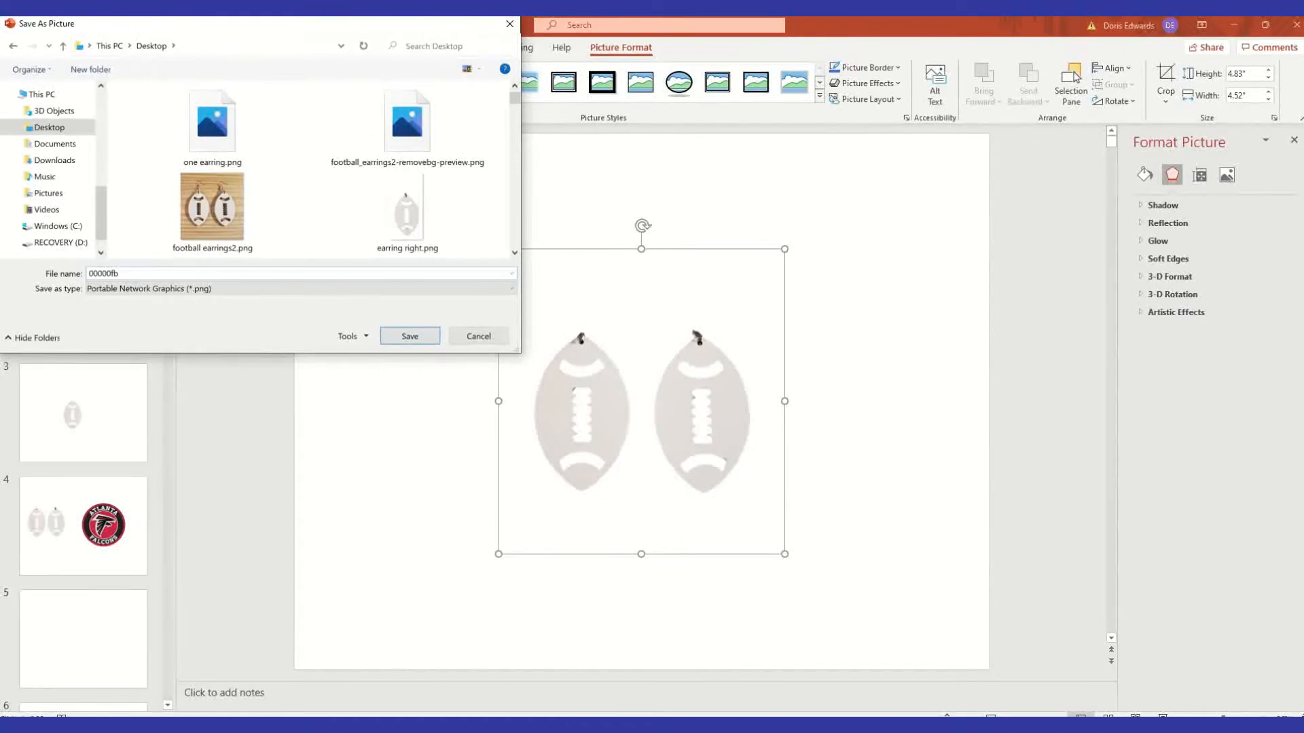
click(410, 337)
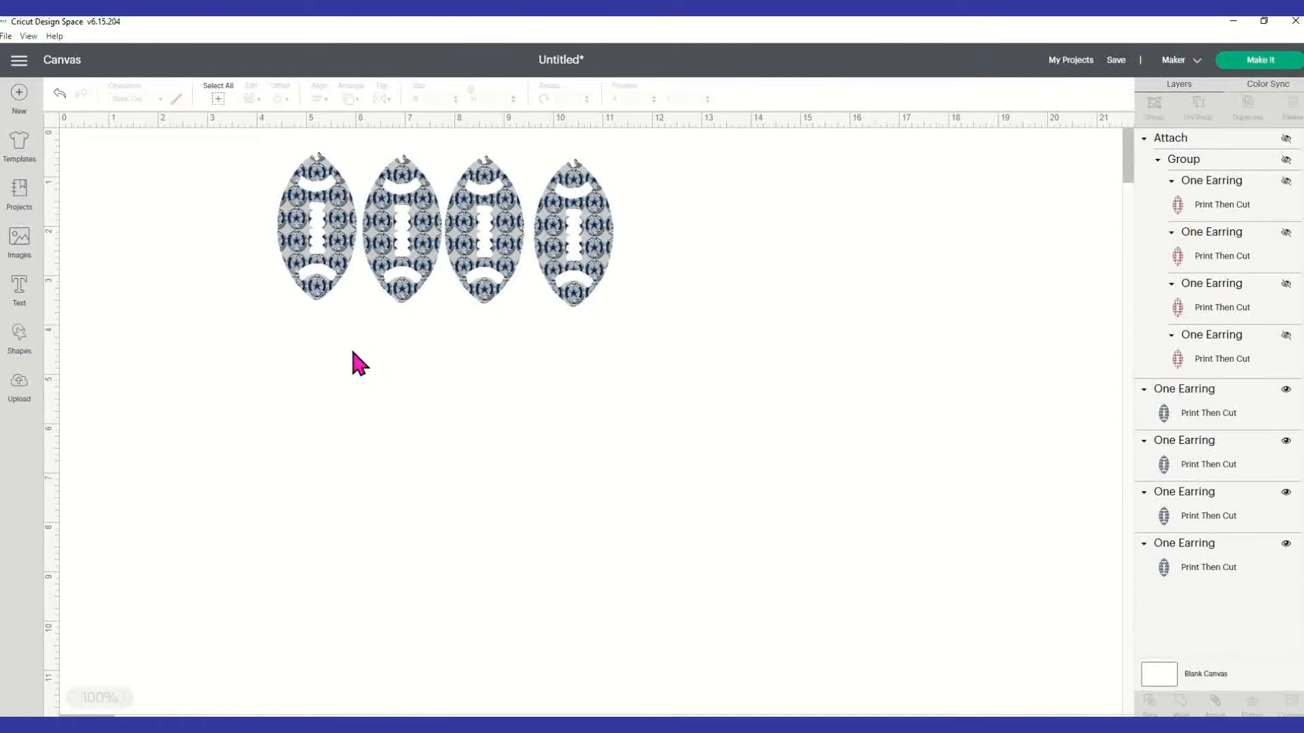
drag(246, 137, 649, 326)
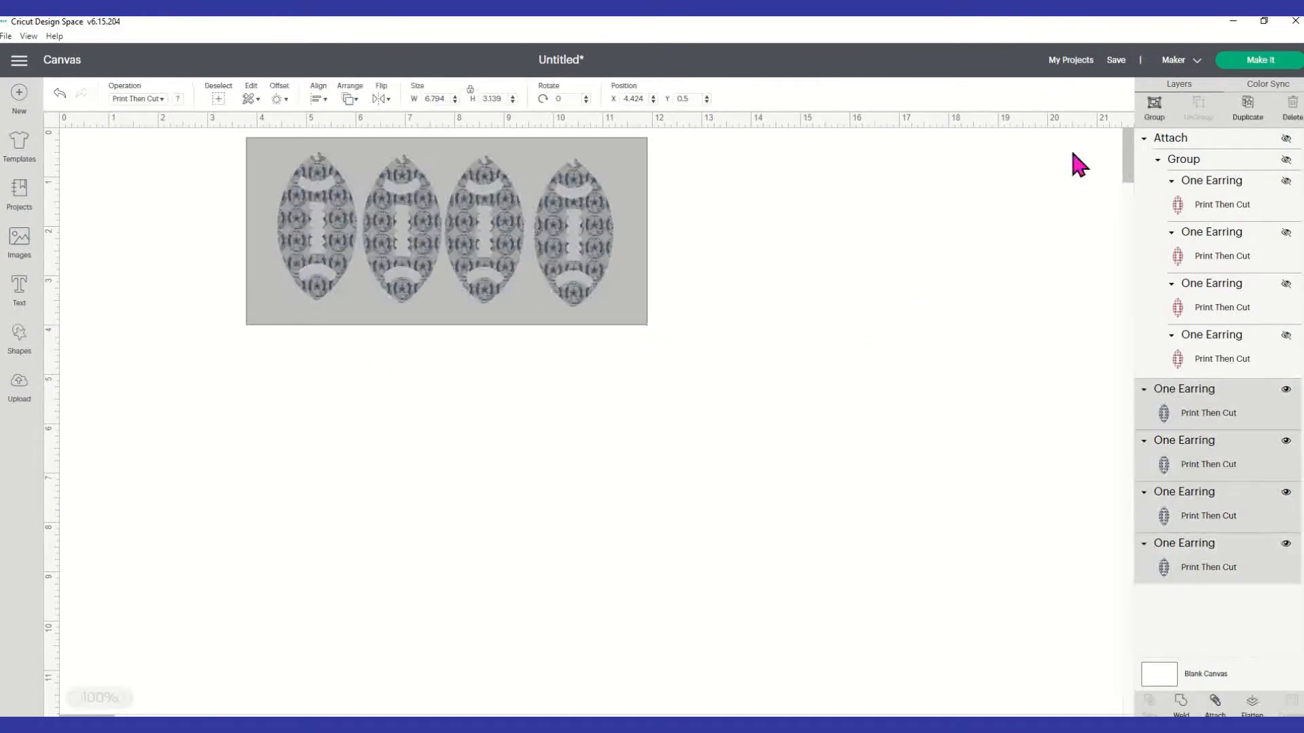
click(1286, 391)
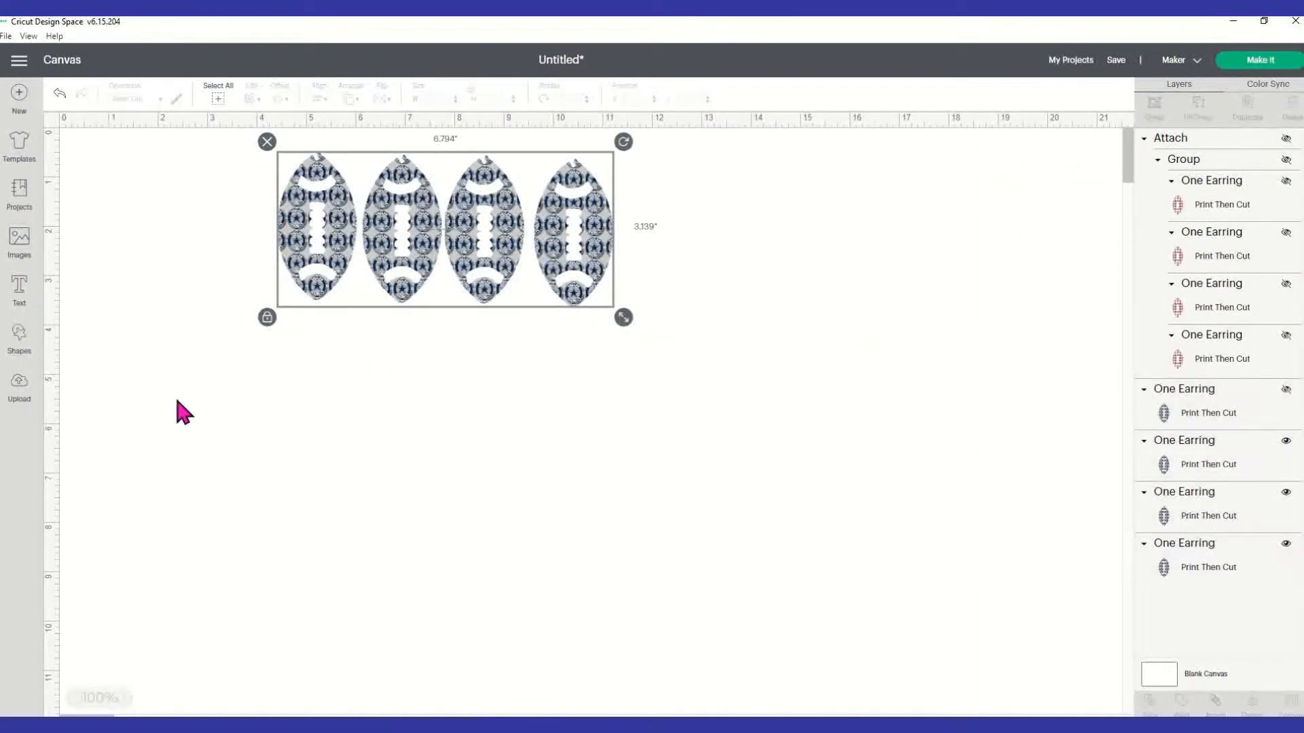
drag(206, 136, 670, 373)
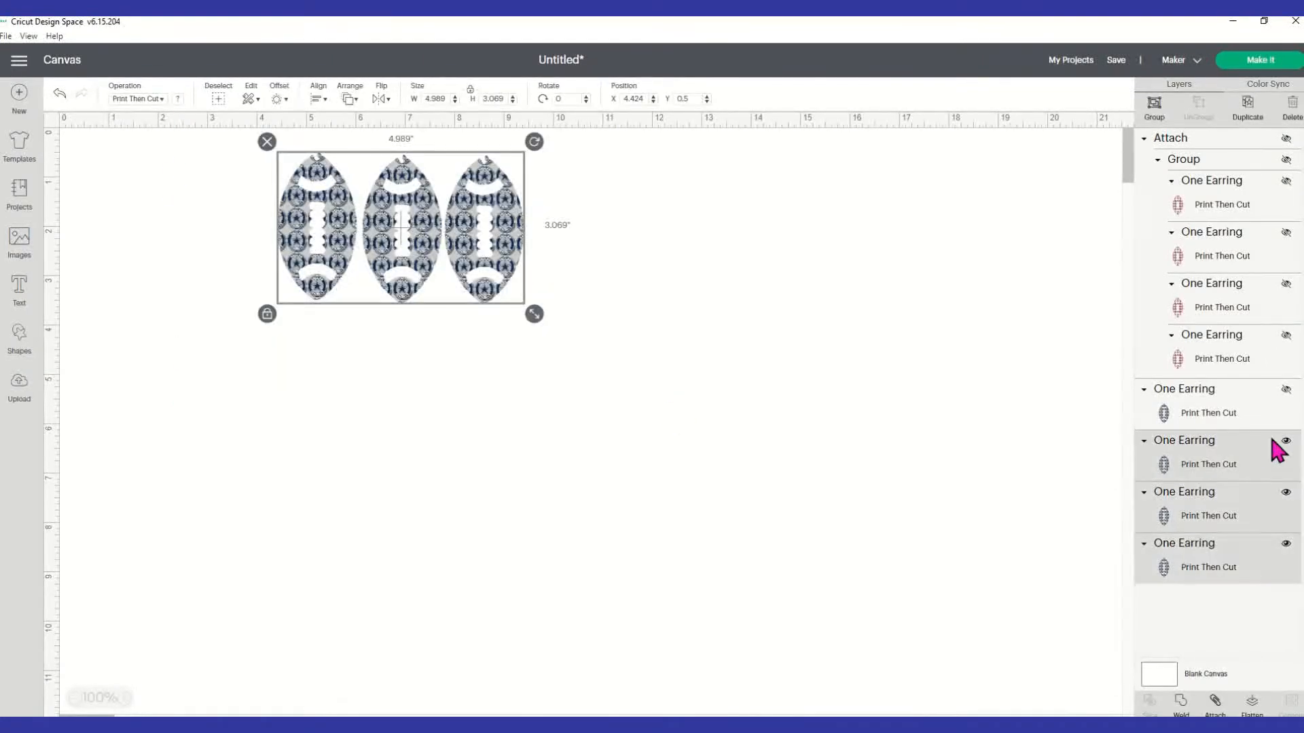
click(1287, 399)
click(1286, 391)
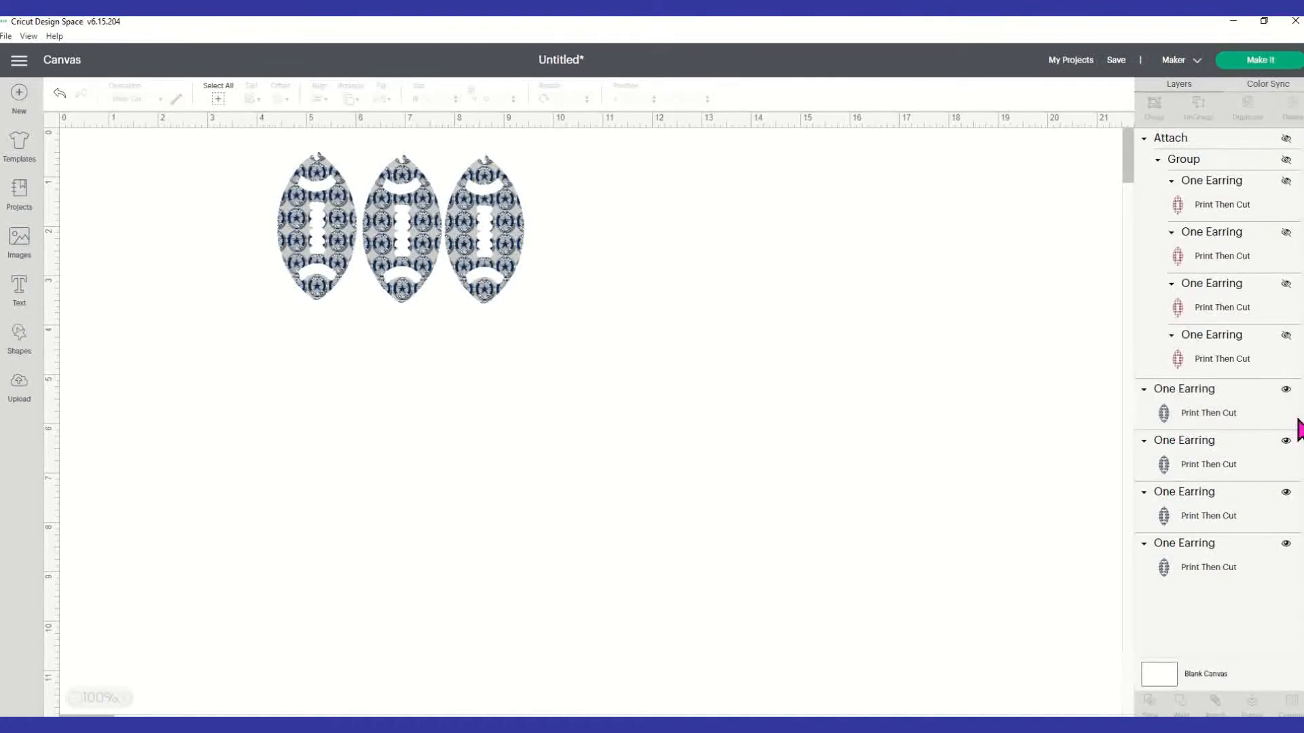
click(602, 281)
Group and attach the four blue star-patterned One Earring images on the Cricut Design Space canvas, and hide the attached set
drag(249, 147, 699, 382)
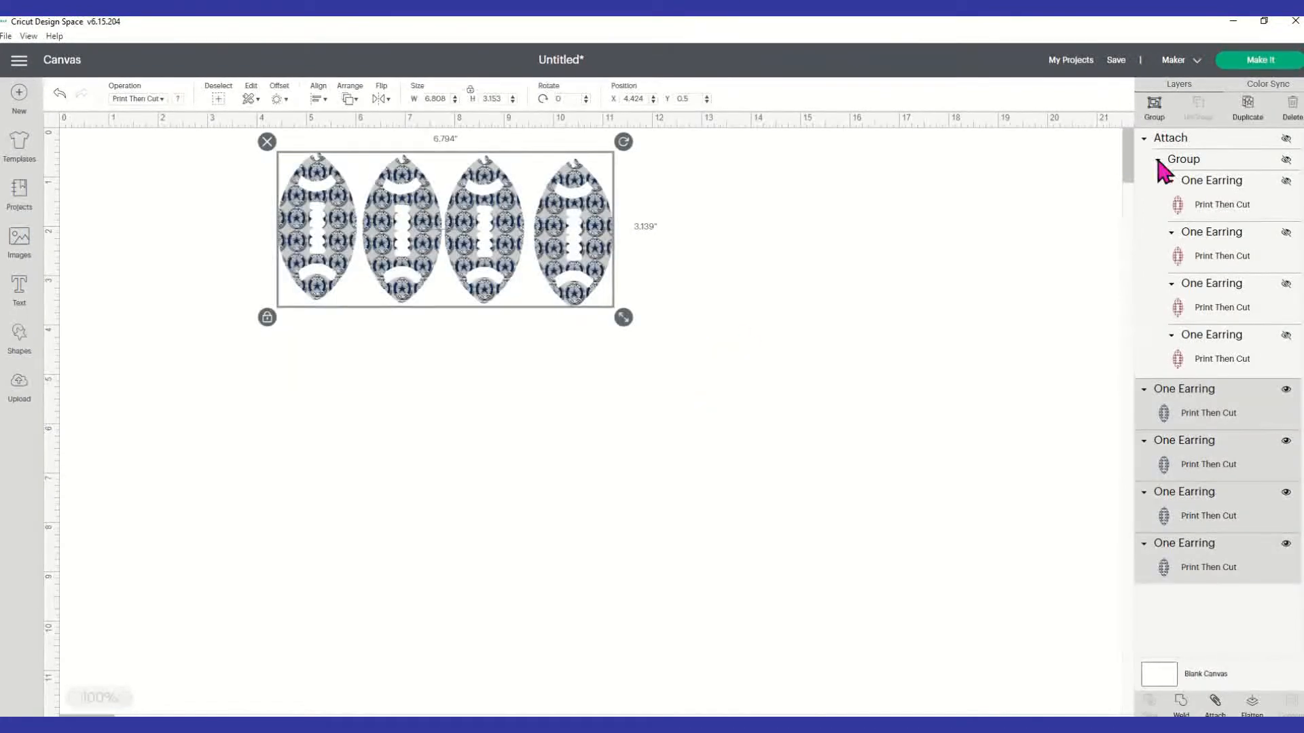
click(1154, 105)
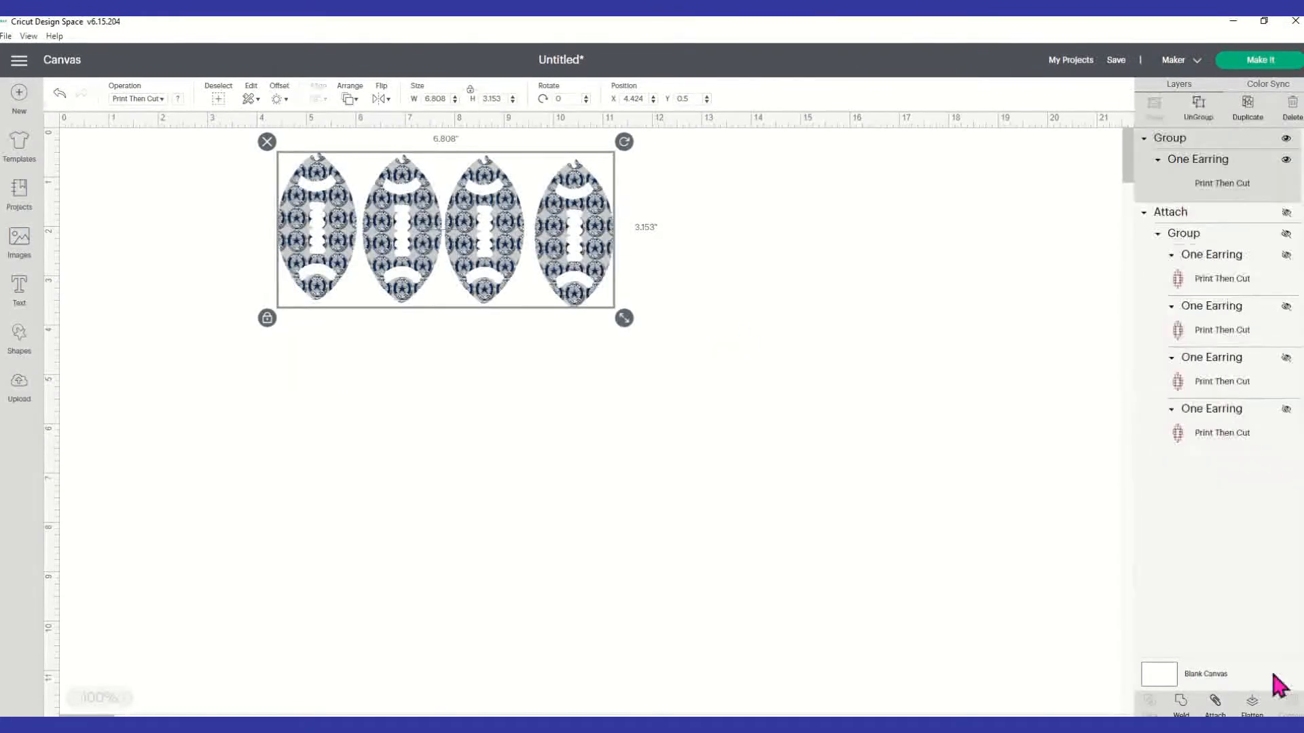
click(1215, 704)
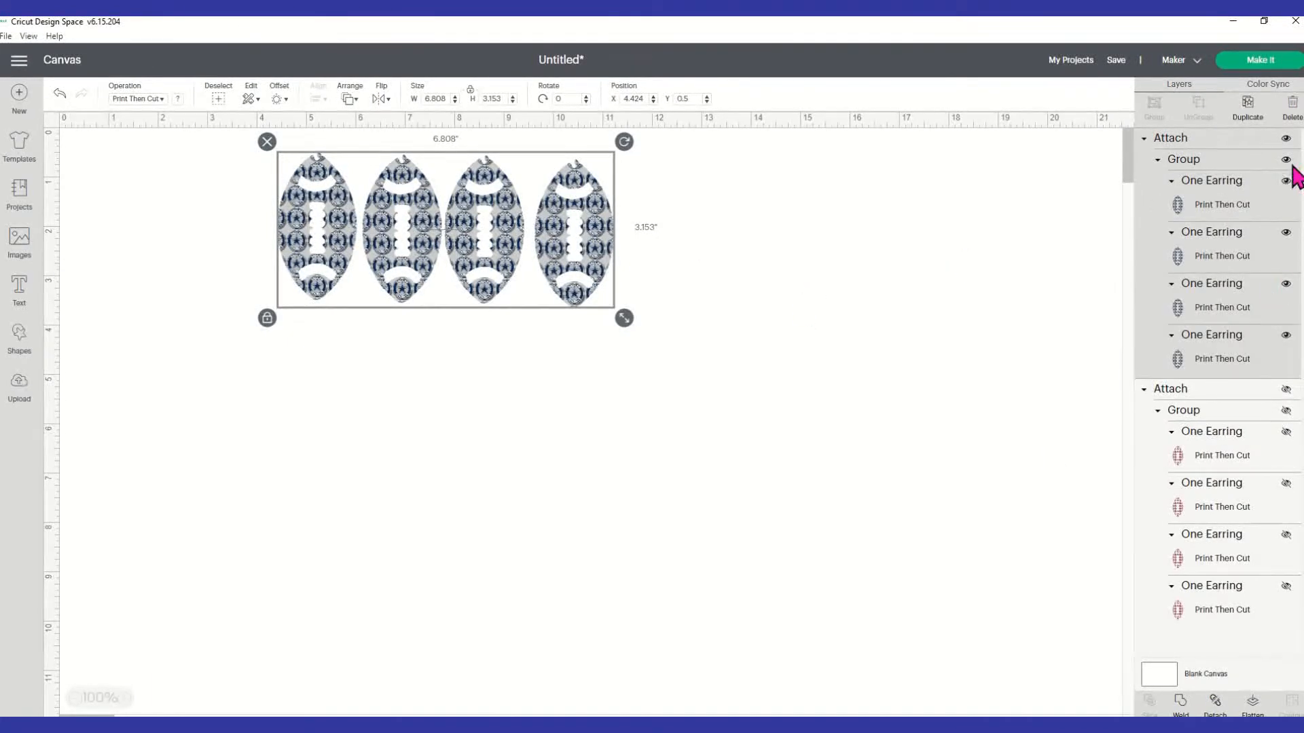
click(1286, 138)
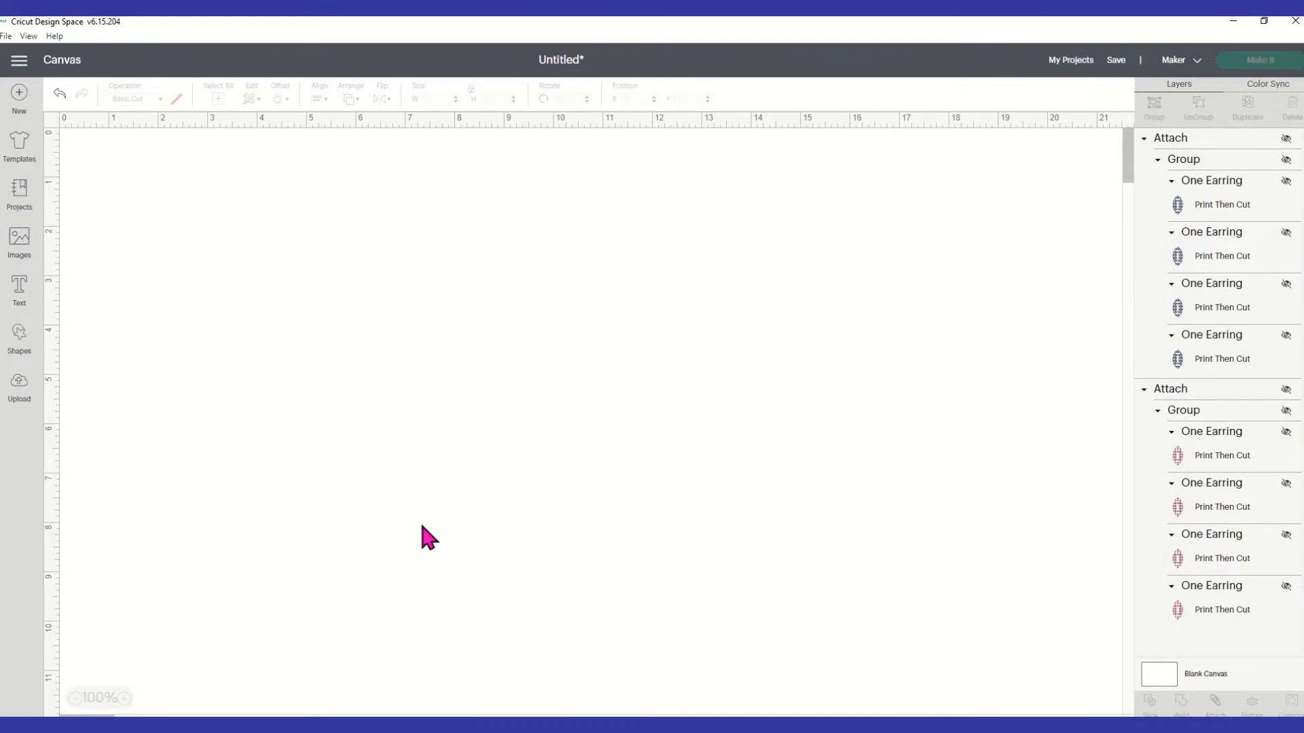
Start a pattern-fill upload and search the Desktop for pattern files
click(27, 396)
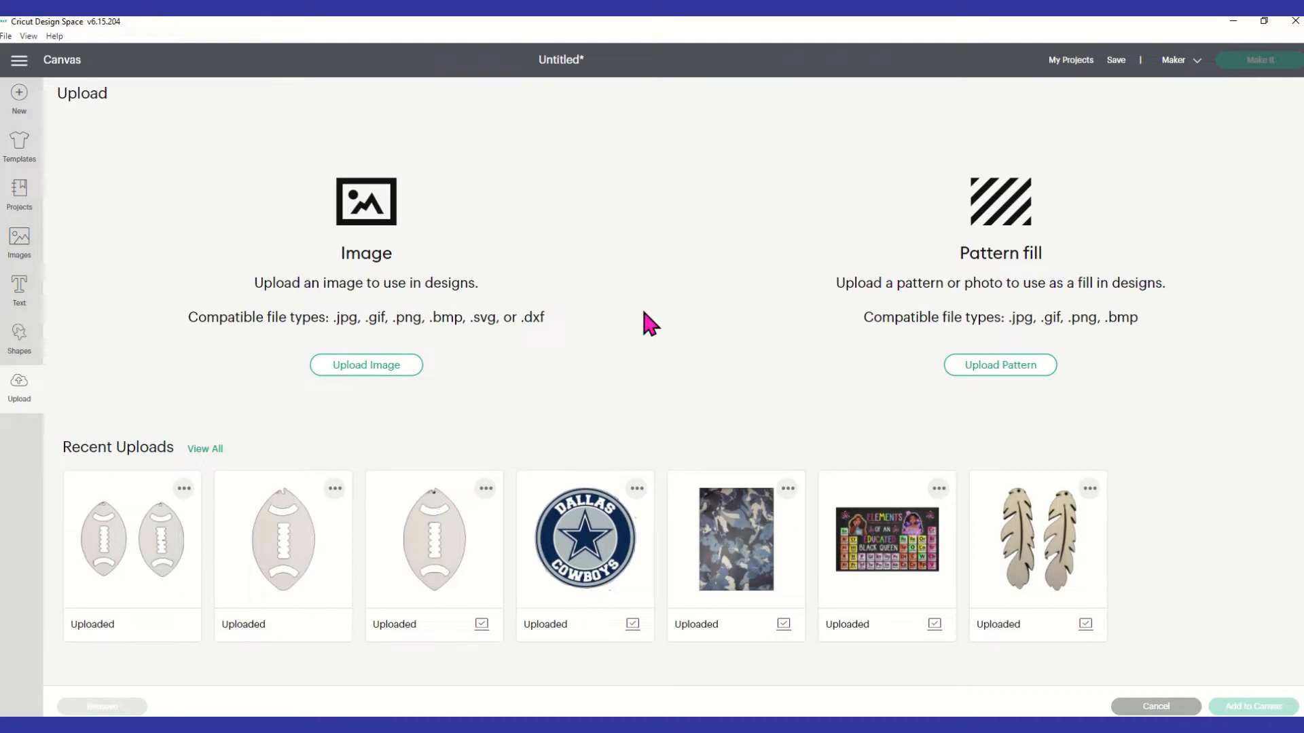
click(1012, 366)
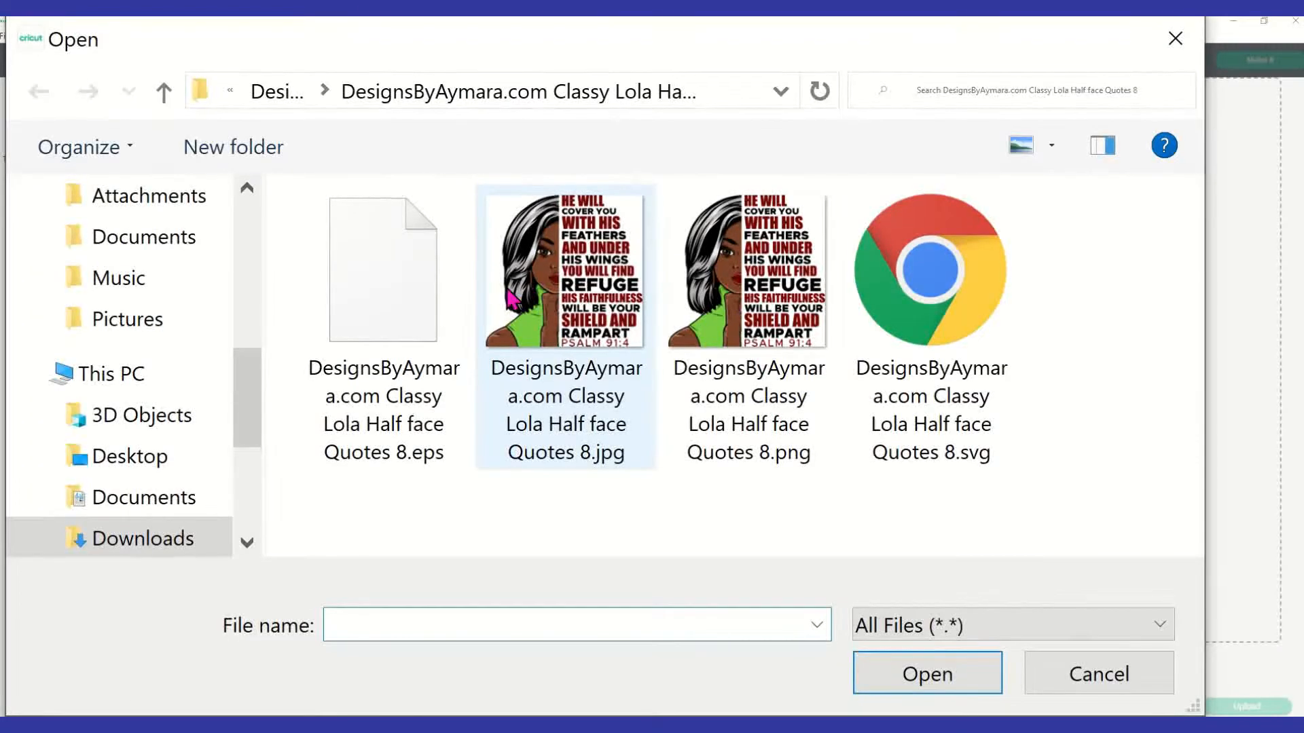
click(146, 462)
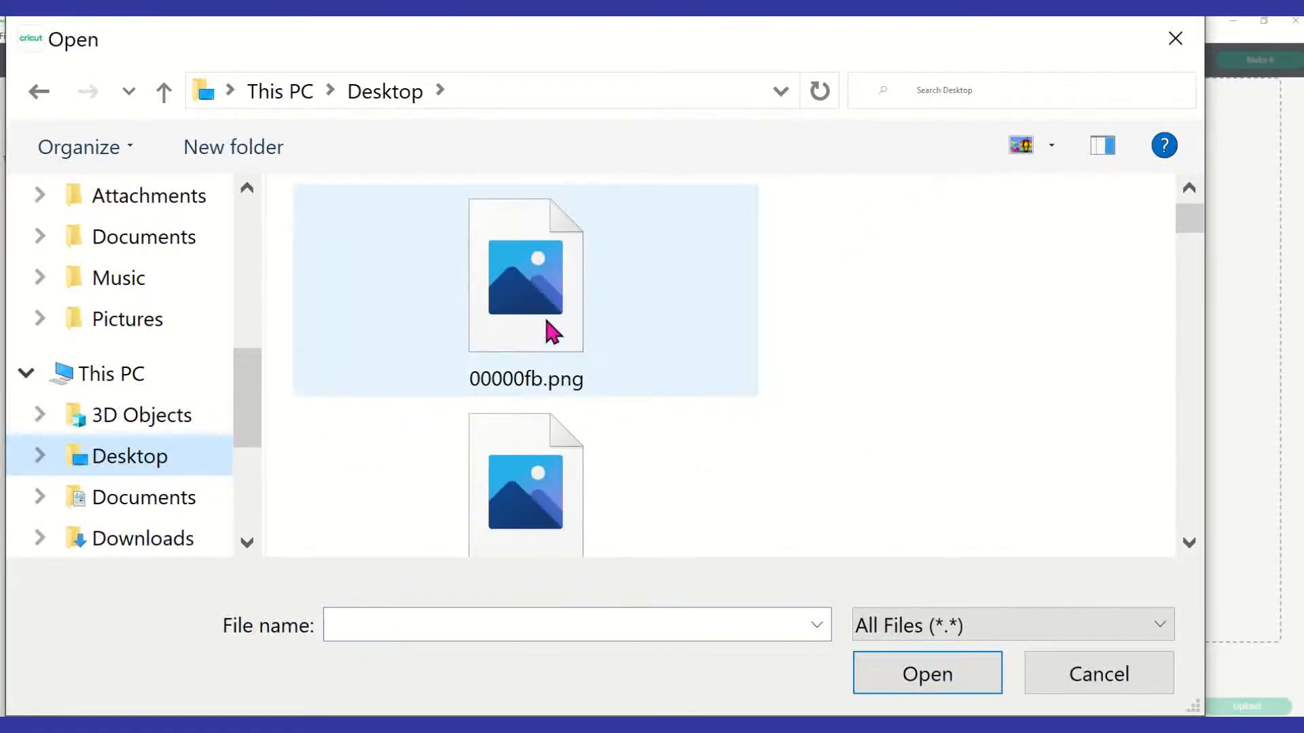
click(972, 90)
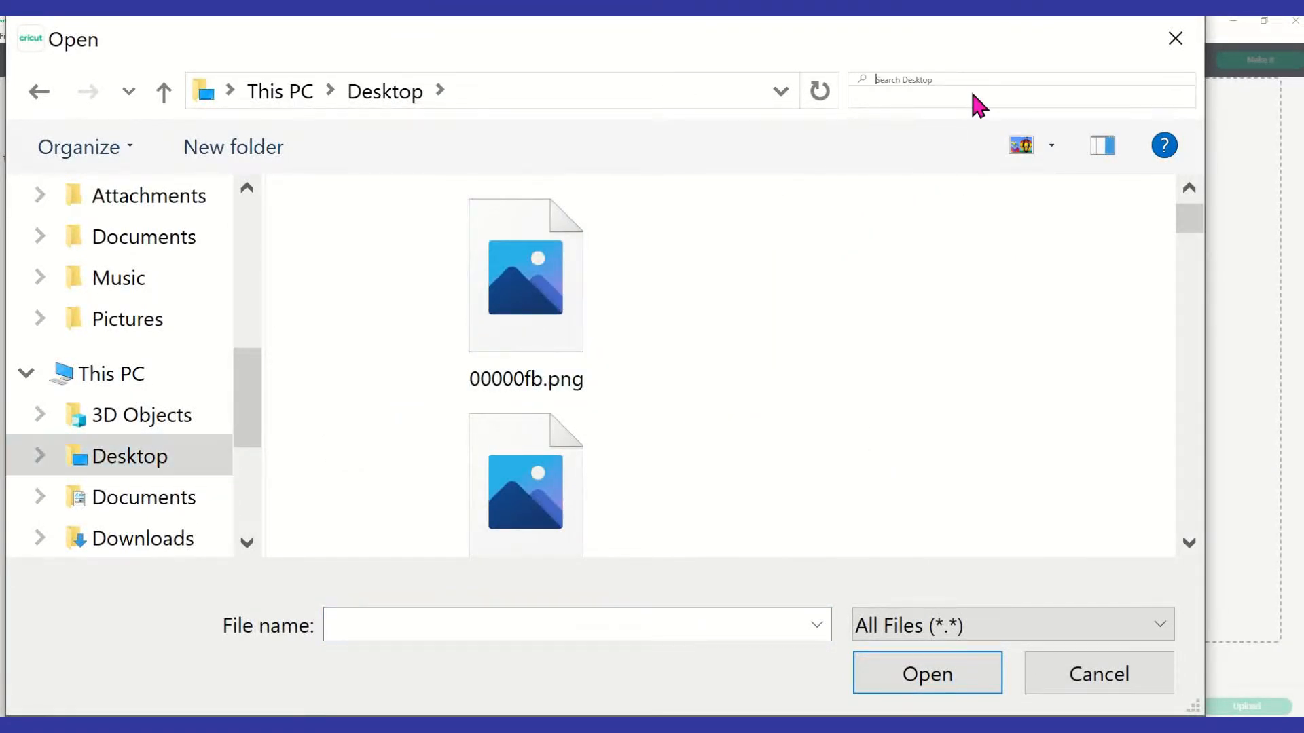
click(910, 101)
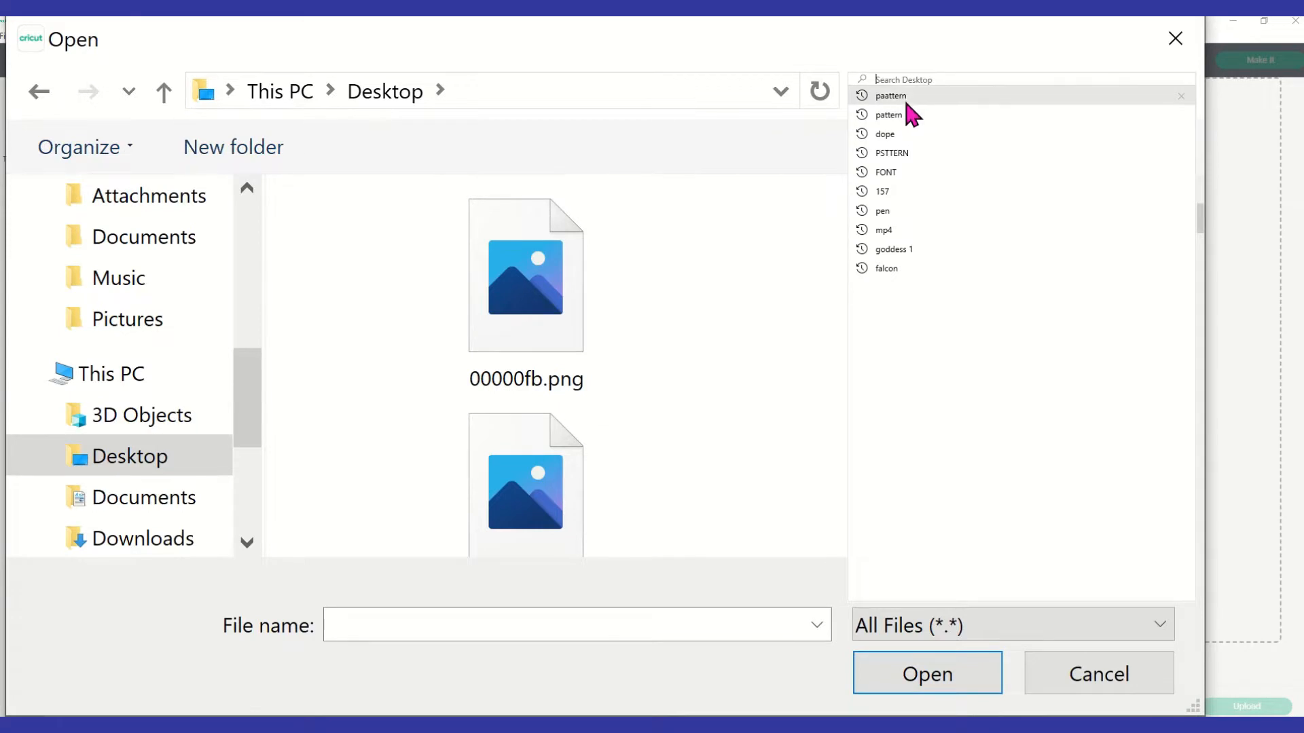
click(907, 98)
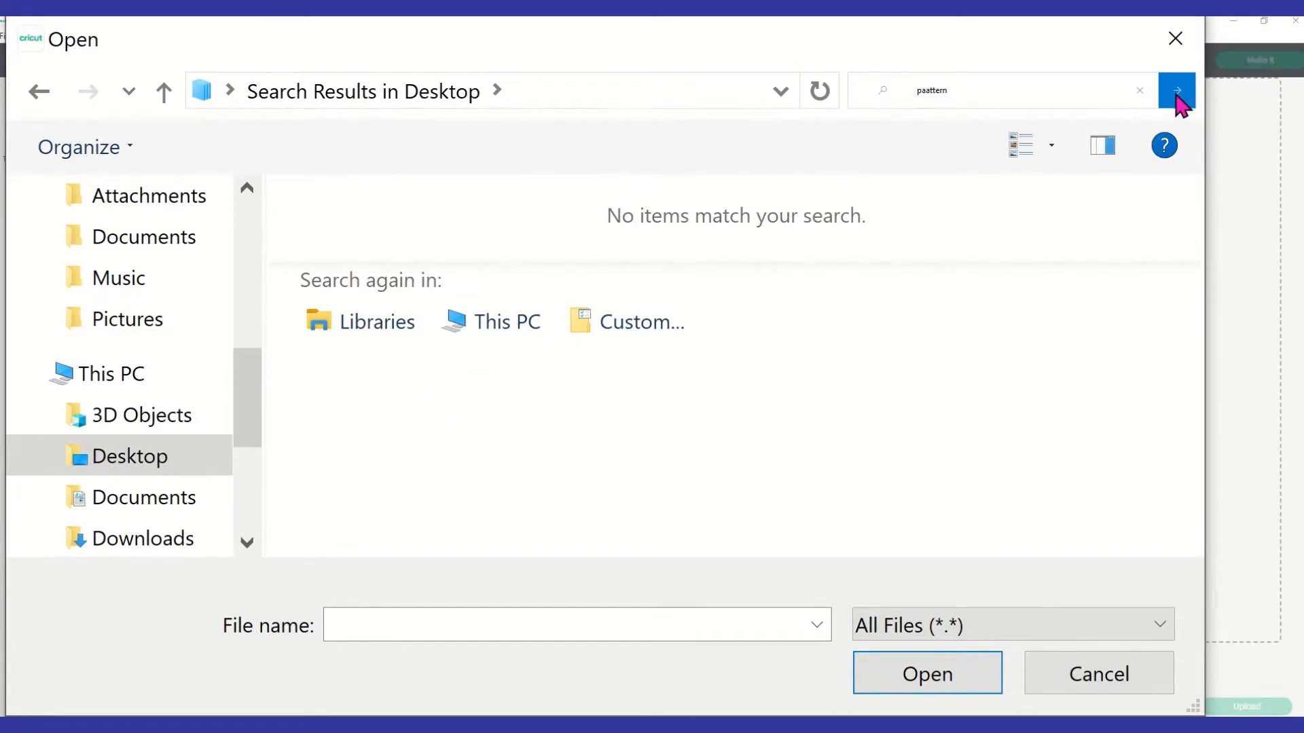
click(1023, 85)
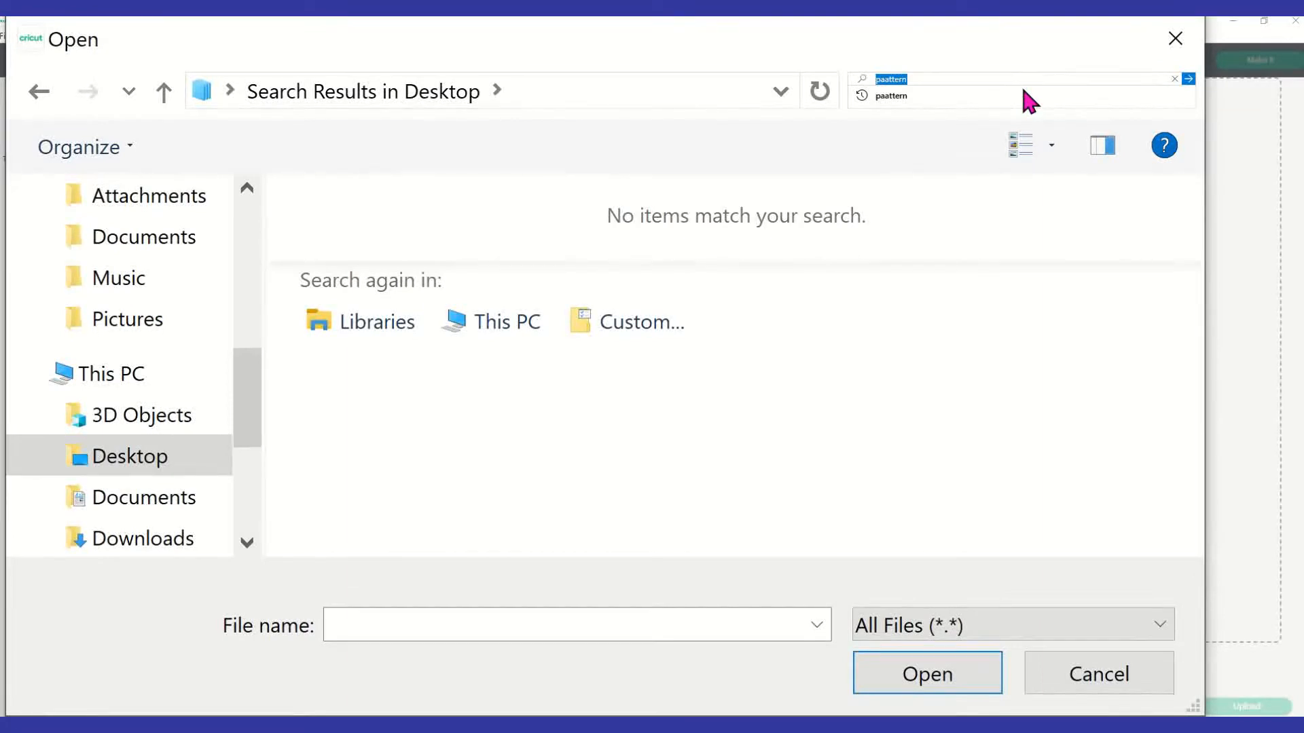
text(pattern)
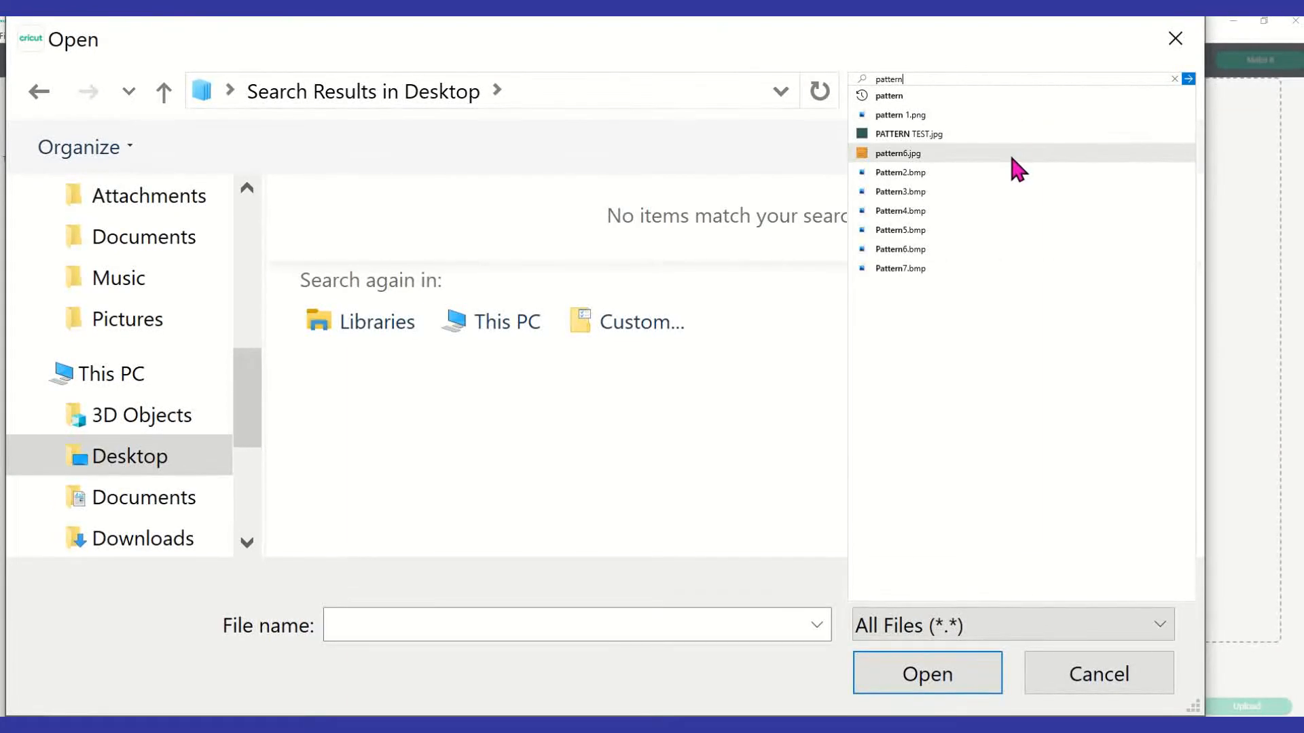
click(1190, 81)
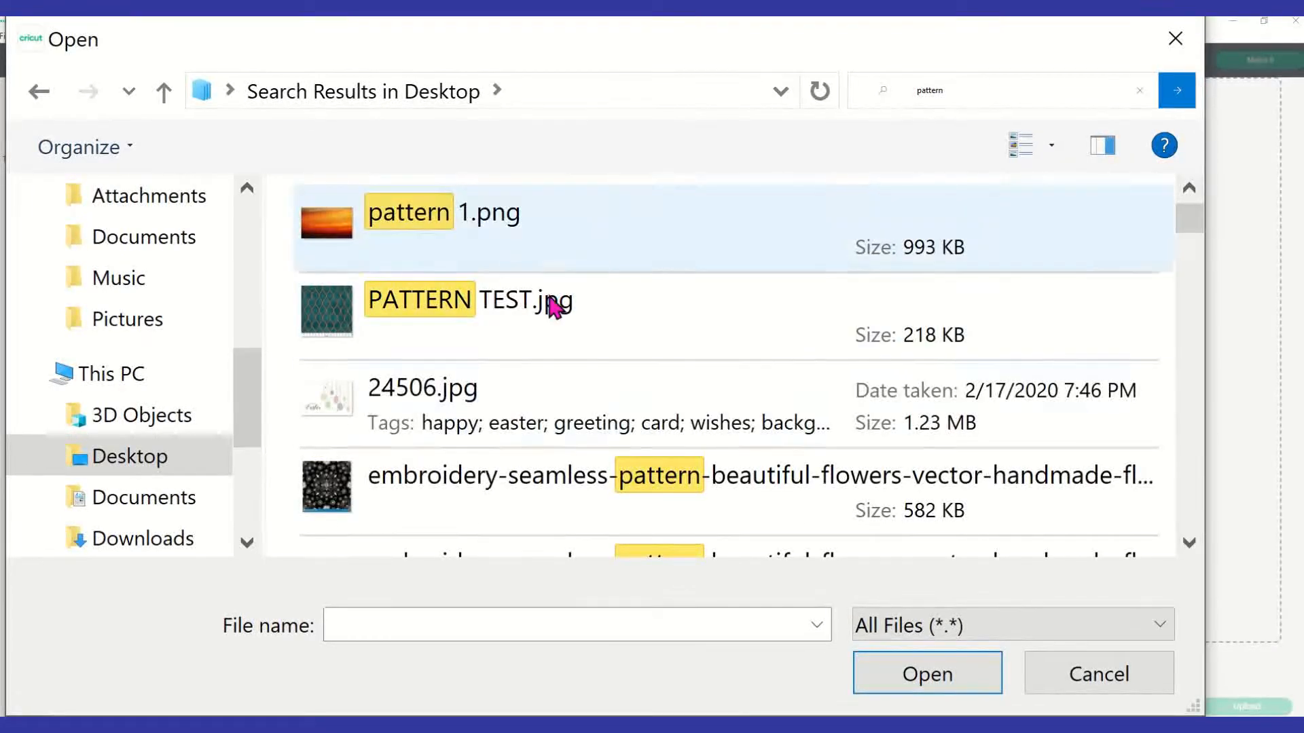
Look through the search results and the patterns folder for a fill pattern, and close the file browser without choosing one
scroll(523, 380, down, 5)
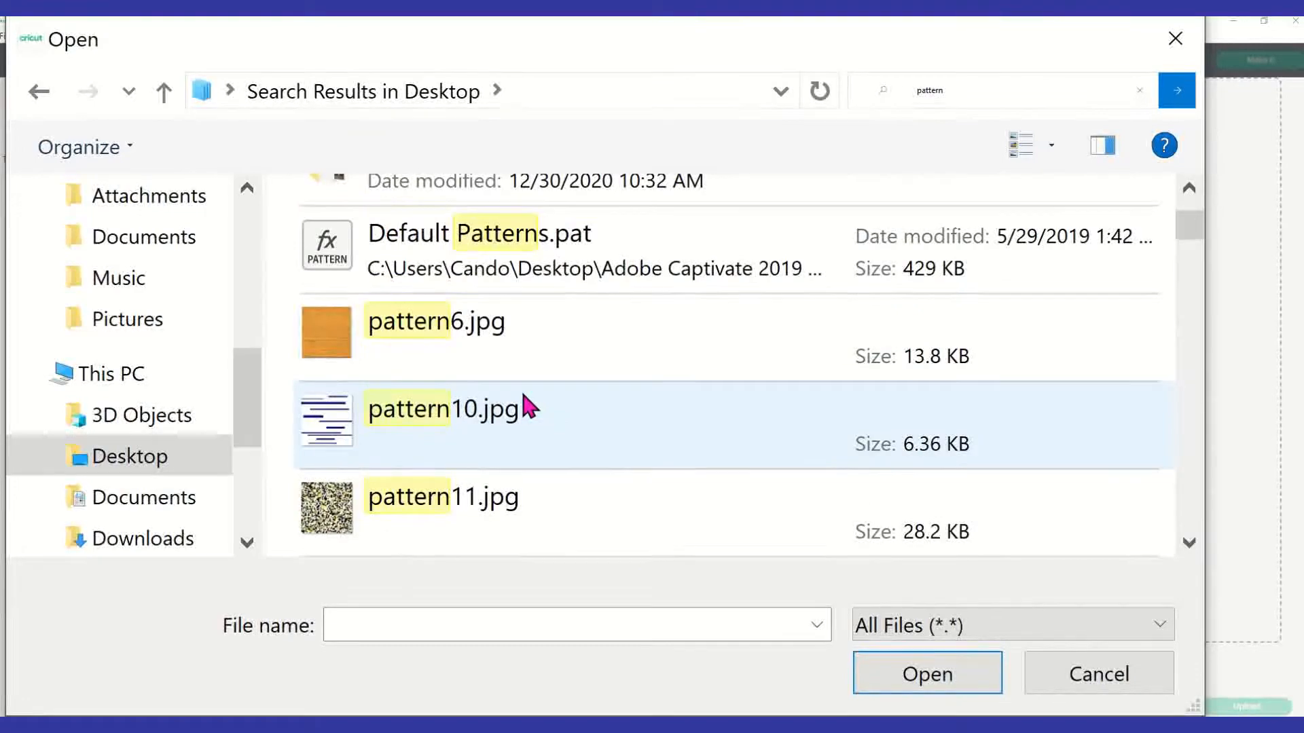
scroll(520, 383, up, 3)
click(474, 302)
double_click(472, 302)
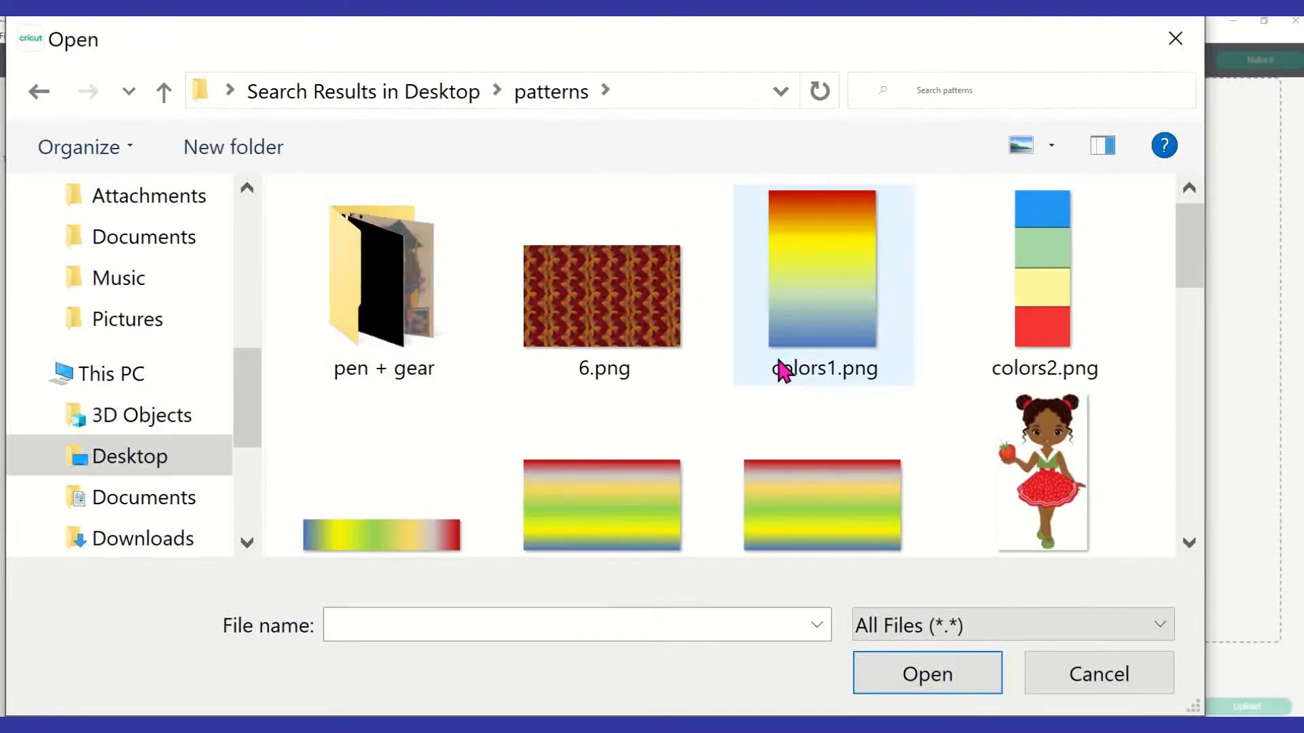
scroll(780, 370, down, 10)
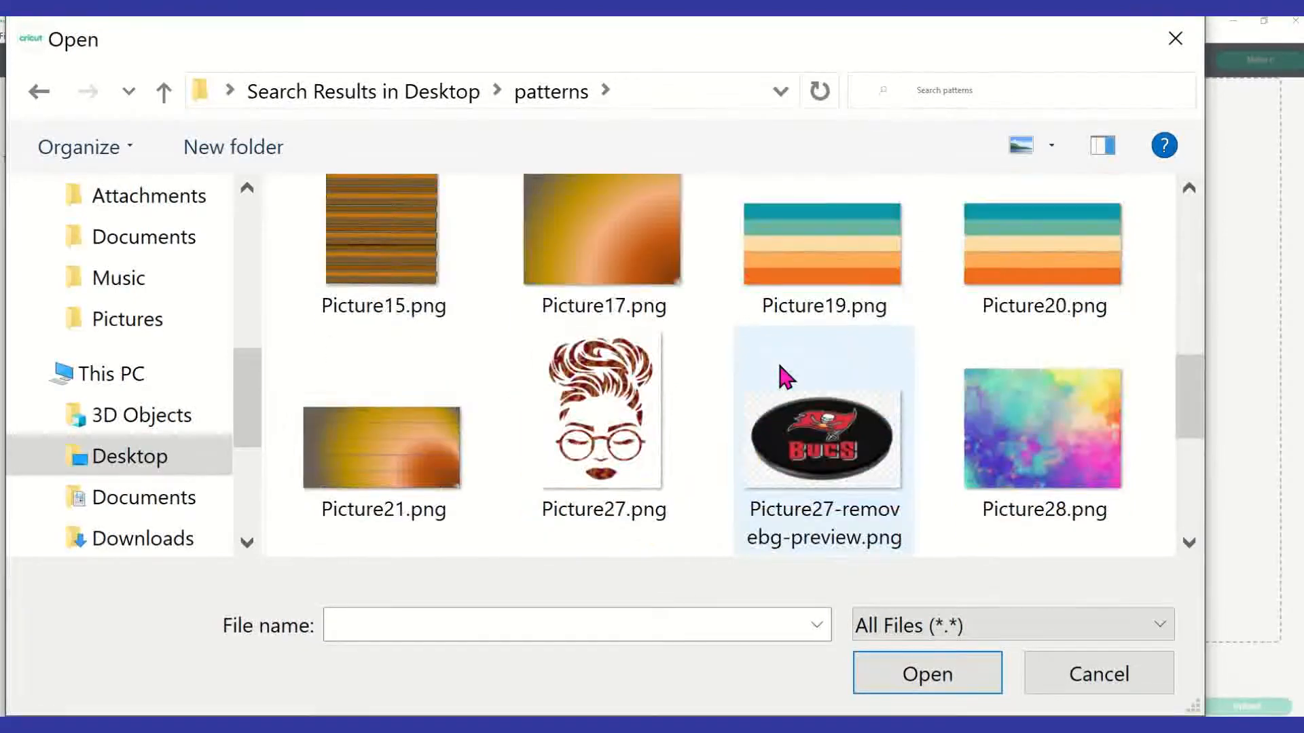
scroll(780, 366, up, 10)
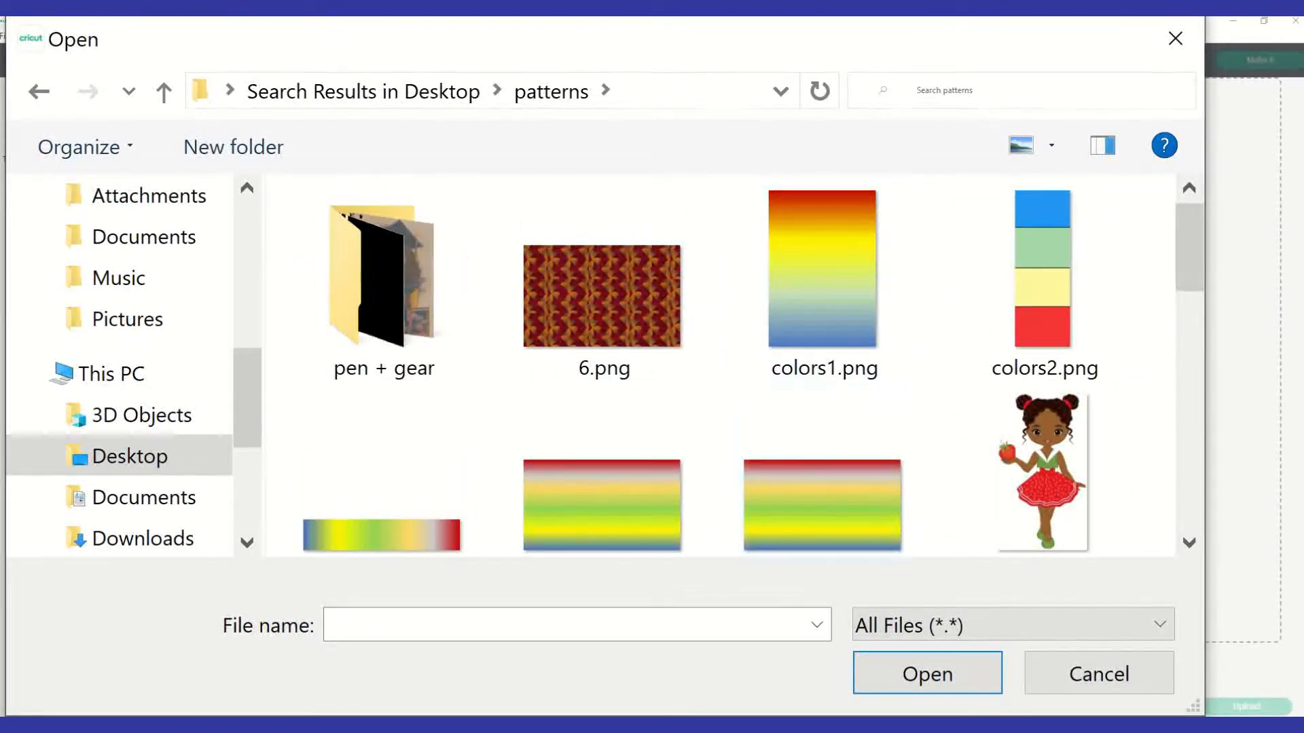
click(1046, 680)
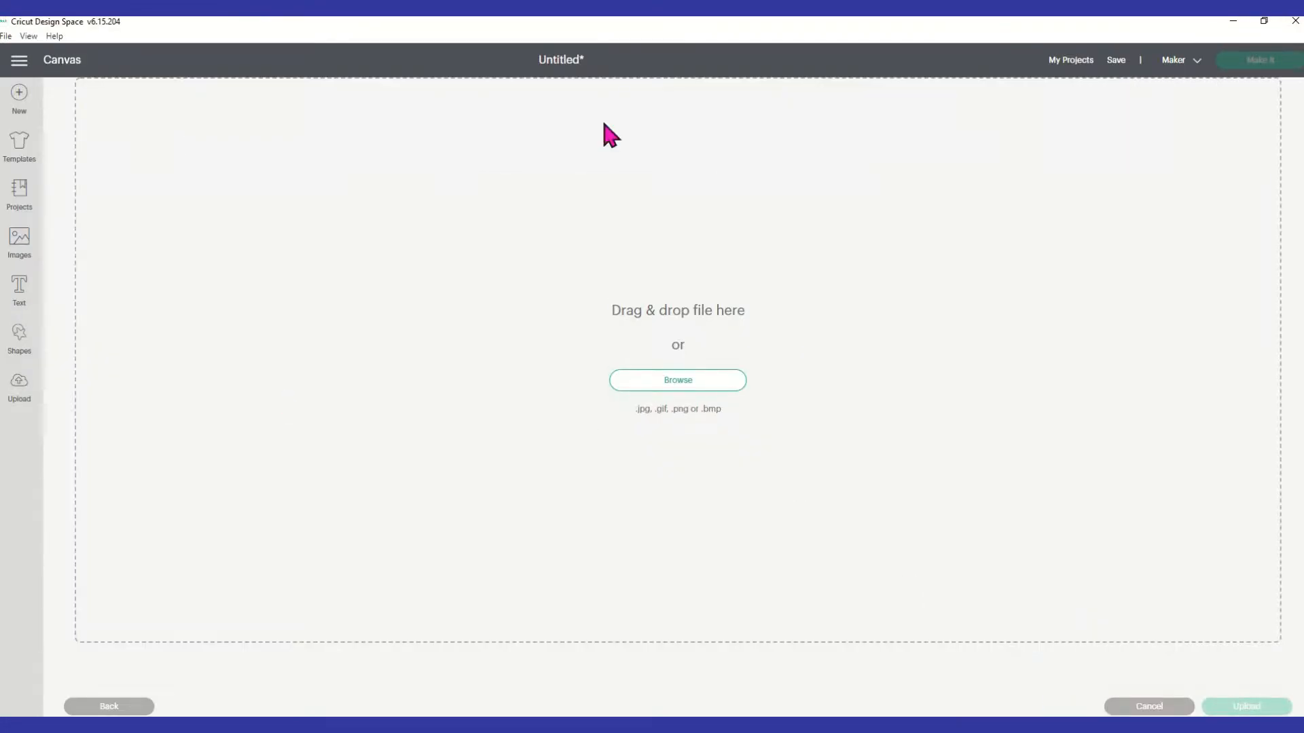
Load RGB TO HEX.png from the Desktop as a pattern fill and cancel the upload
click(26, 400)
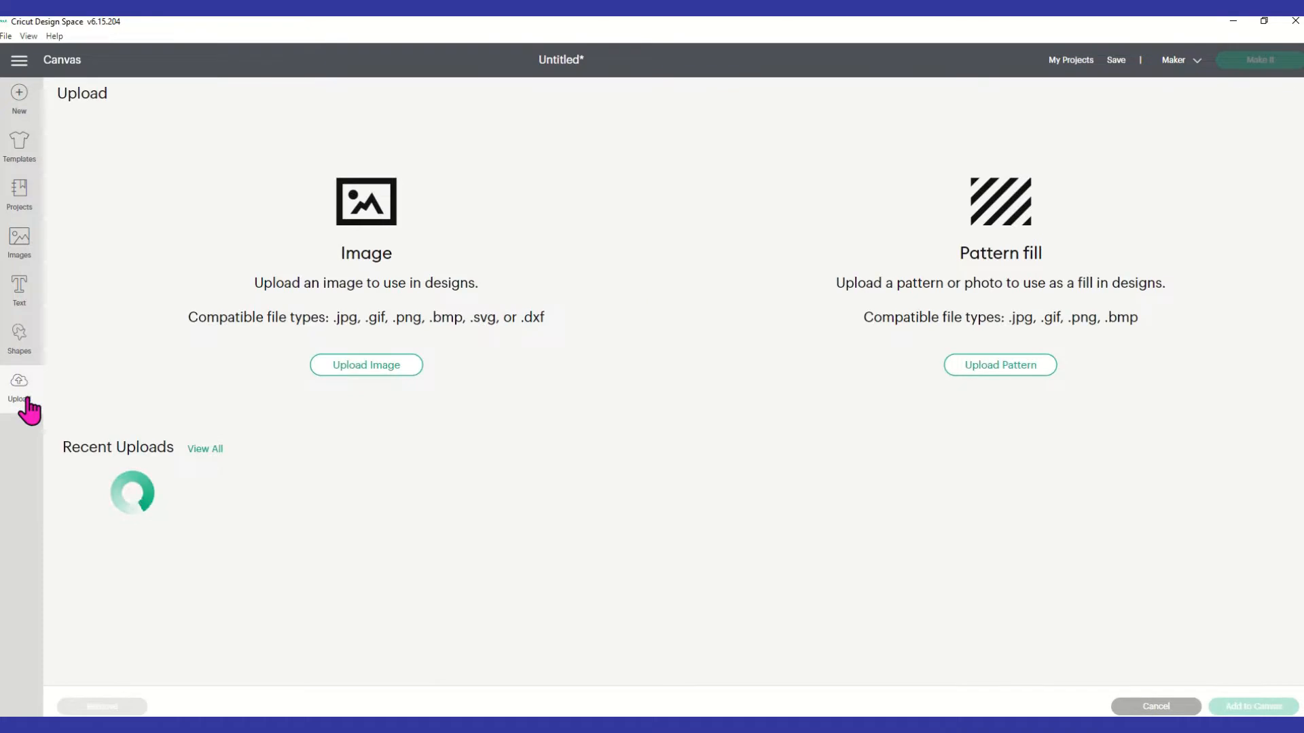
click(978, 371)
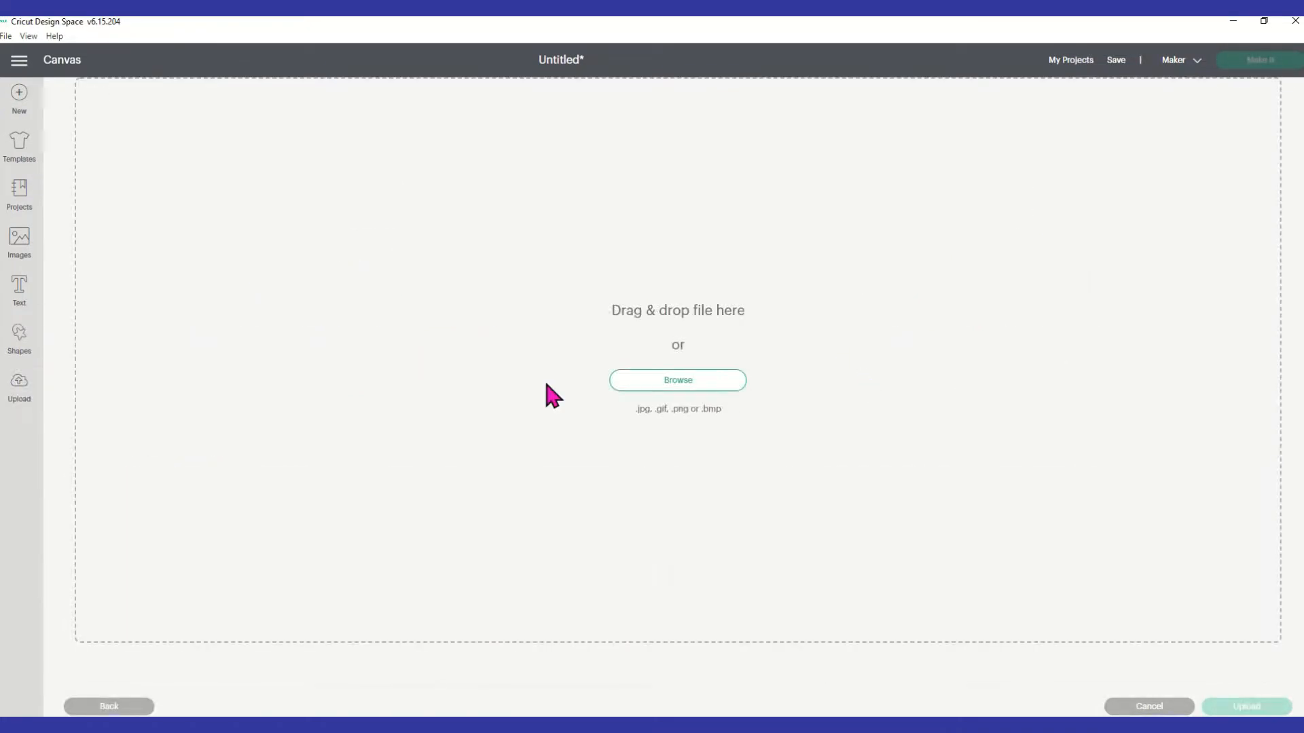
click(657, 381)
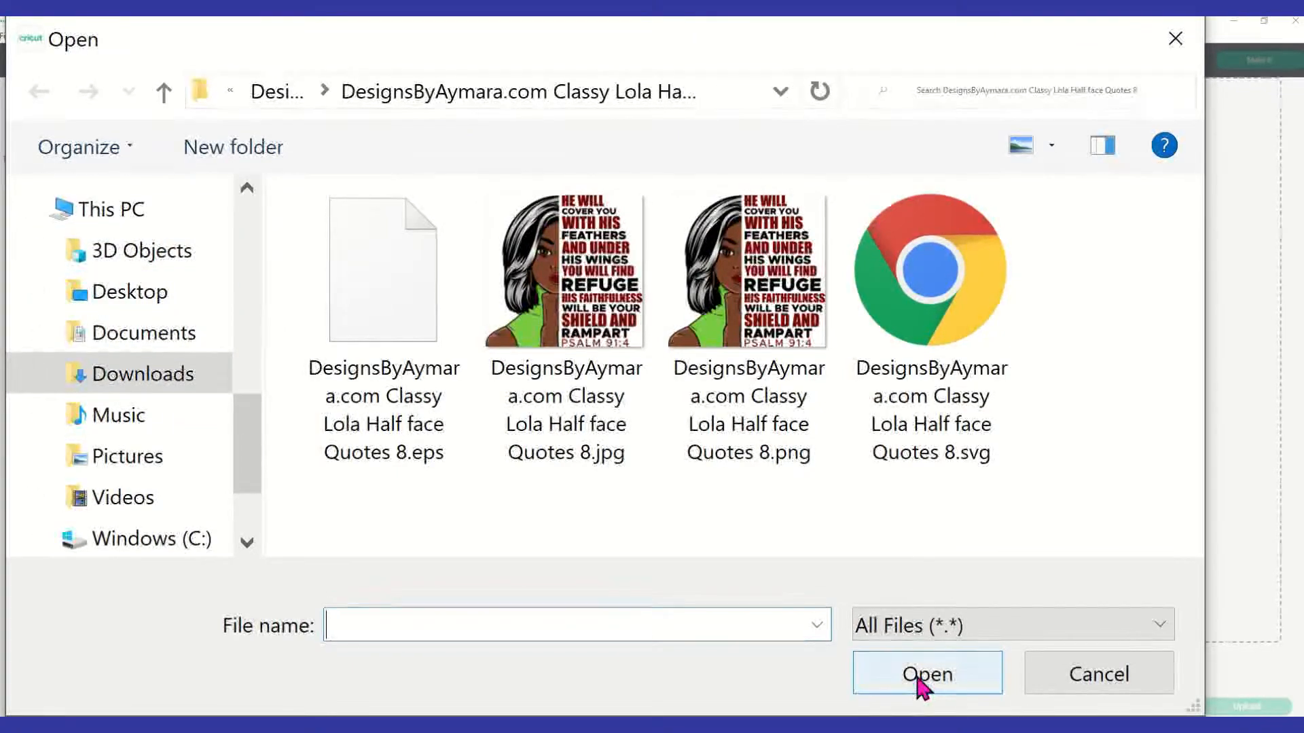
click(161, 298)
scroll(480, 387, down, 10)
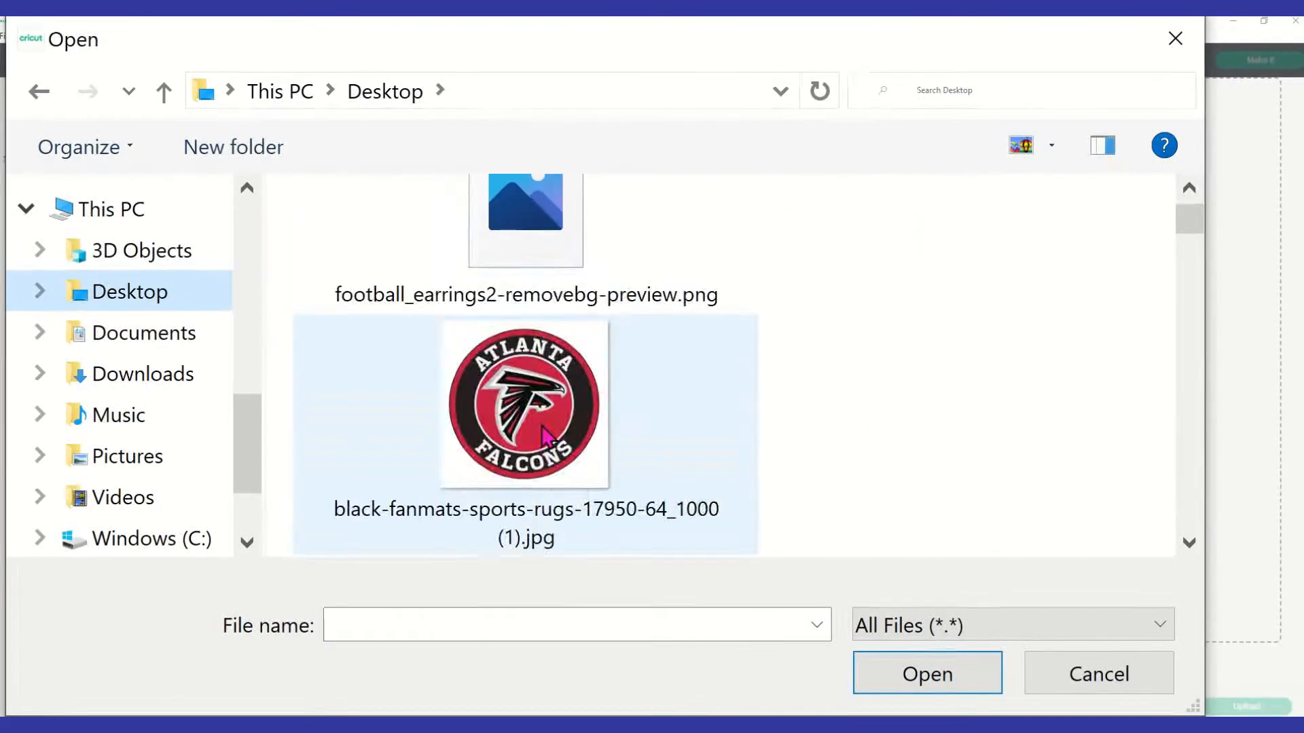
scroll(568, 472, down, 5)
scroll(571, 407, up, 4)
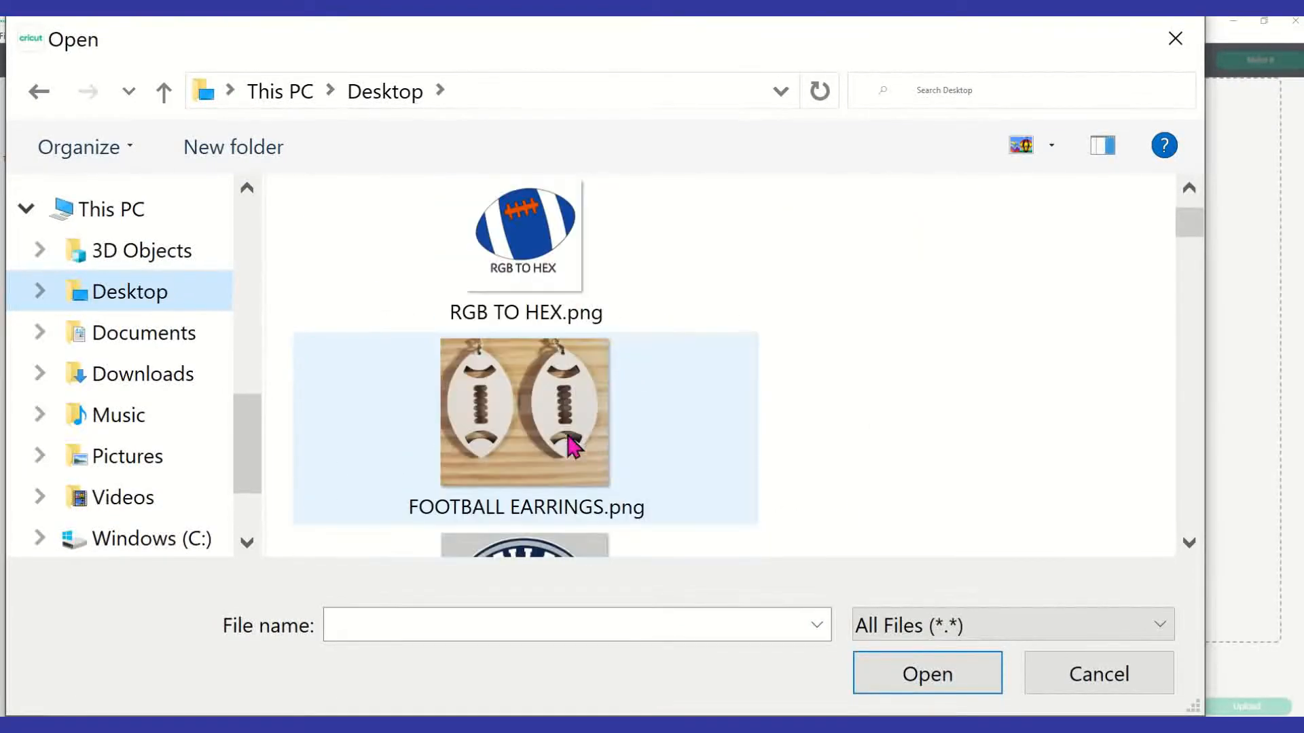
click(544, 224)
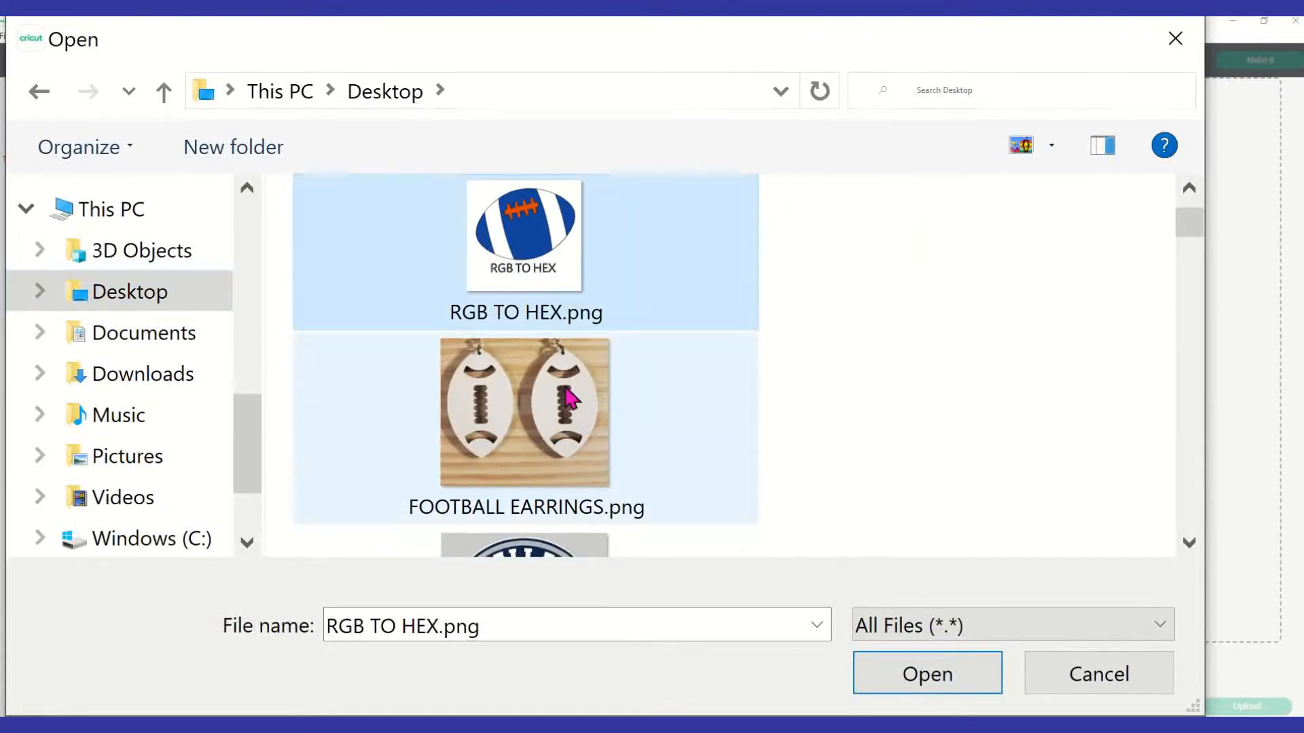
click(887, 685)
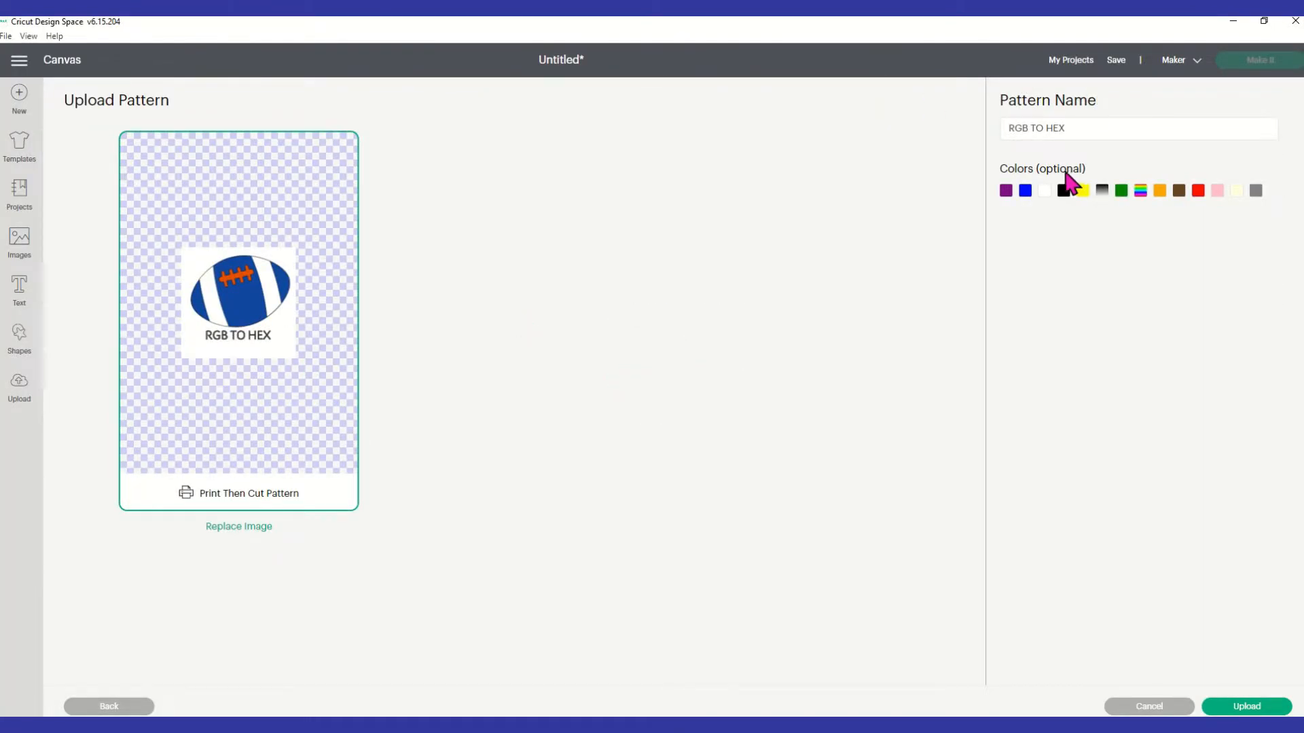
drag(1073, 134, 965, 133)
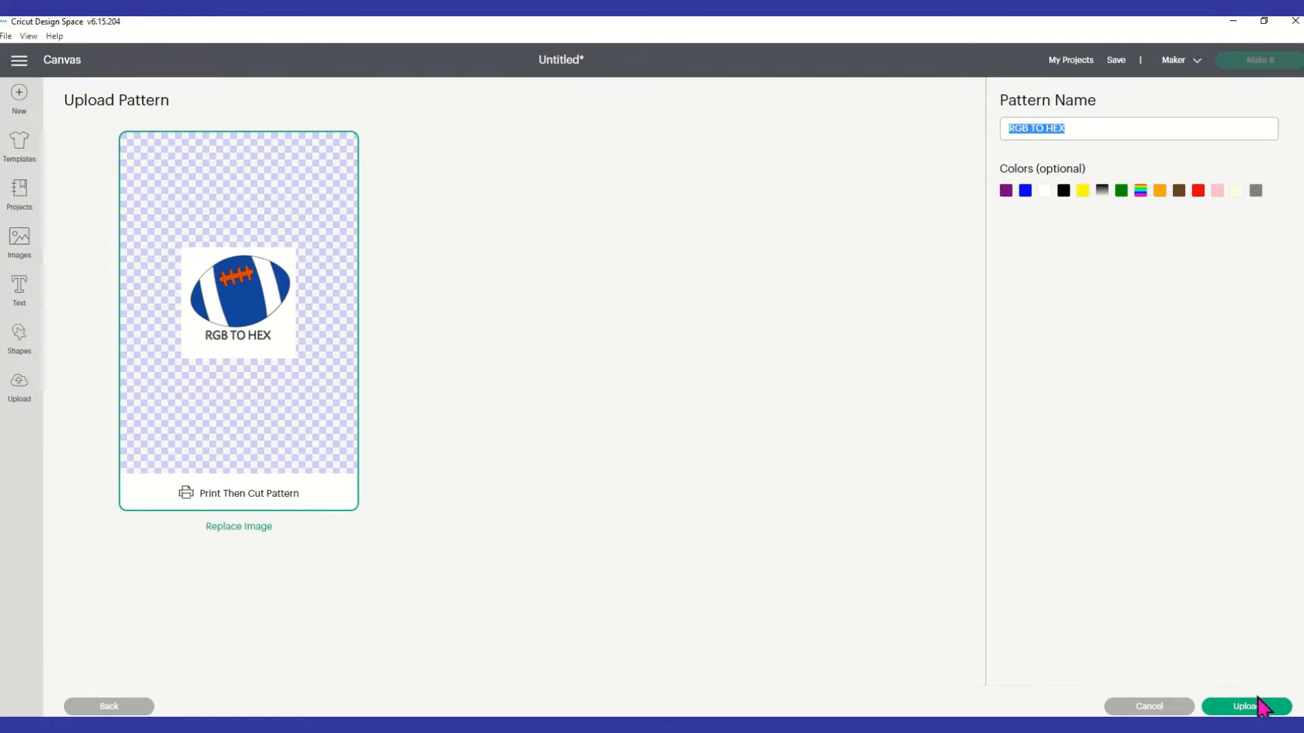
click(1167, 706)
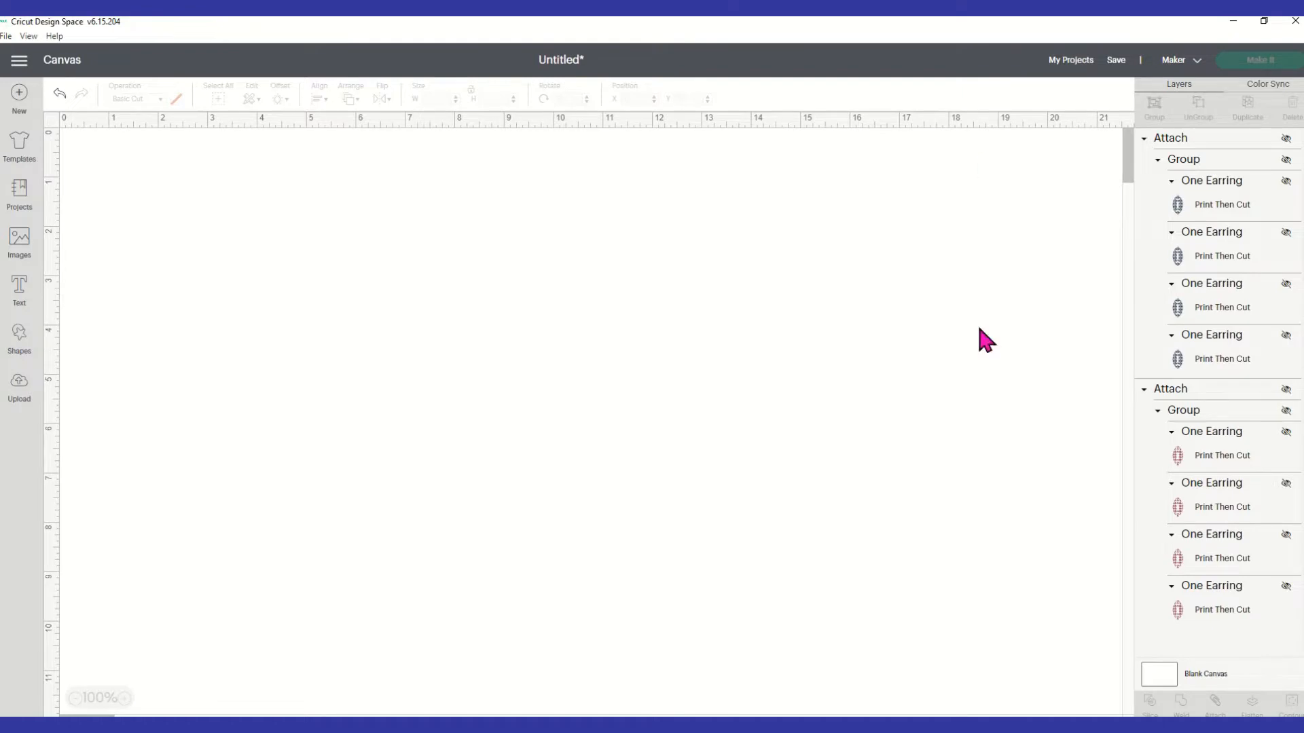
Show the attached blue One Earring set to examine its pattern fill, and hide it again
click(1286, 139)
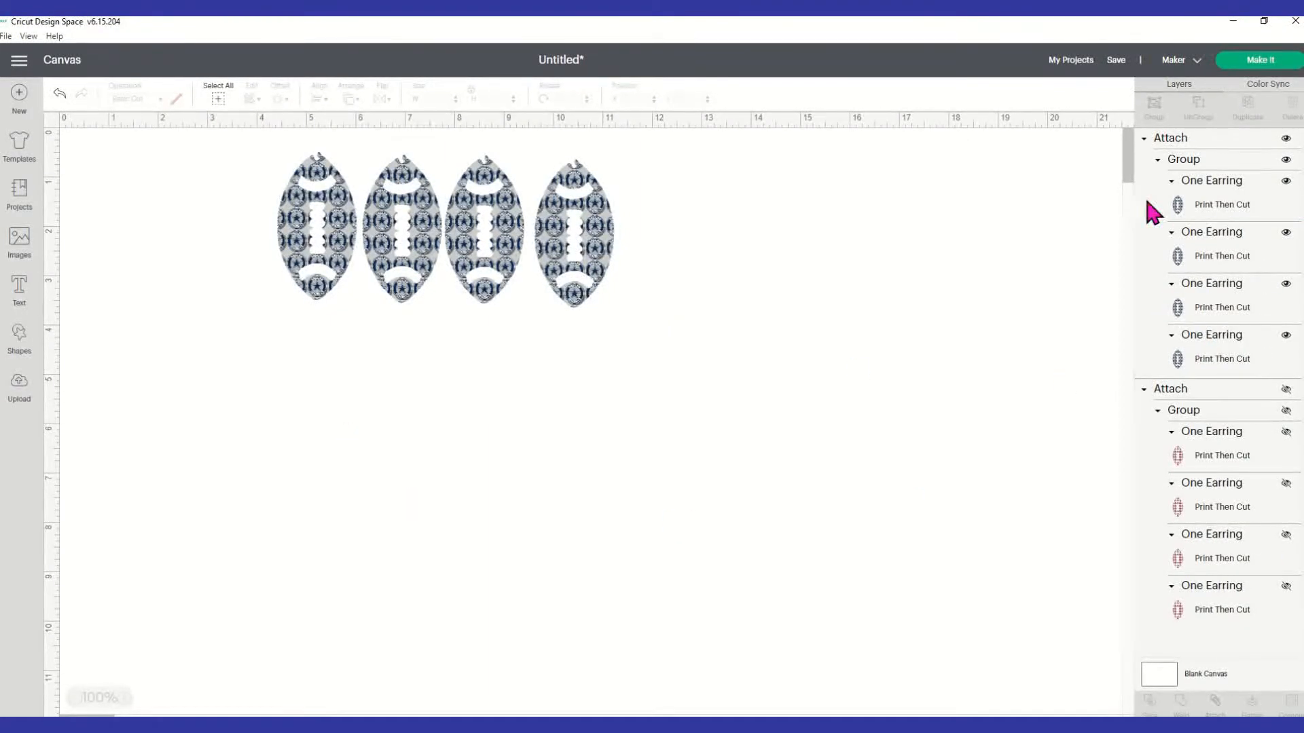
click(1286, 138)
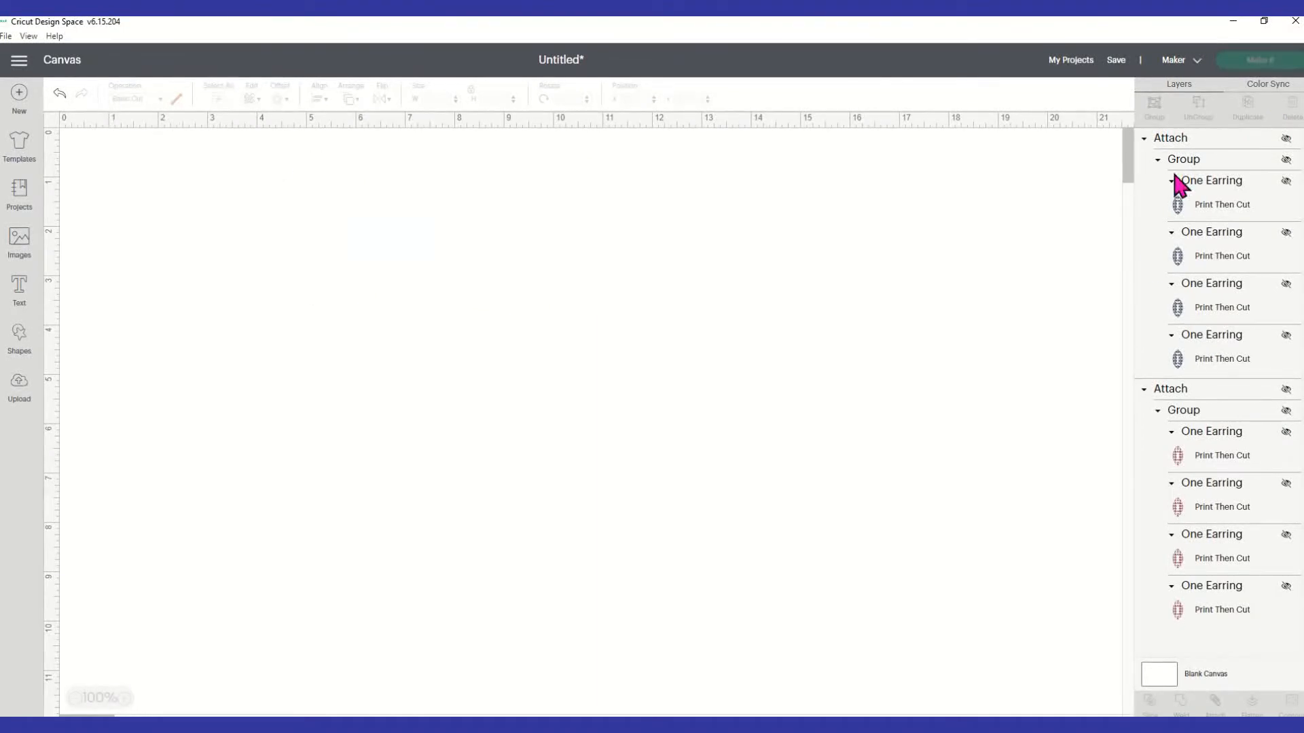
Add the uploaded two-earring football image to the canvas and enlarge it to about 4.94 by 3.61 inches
click(14, 402)
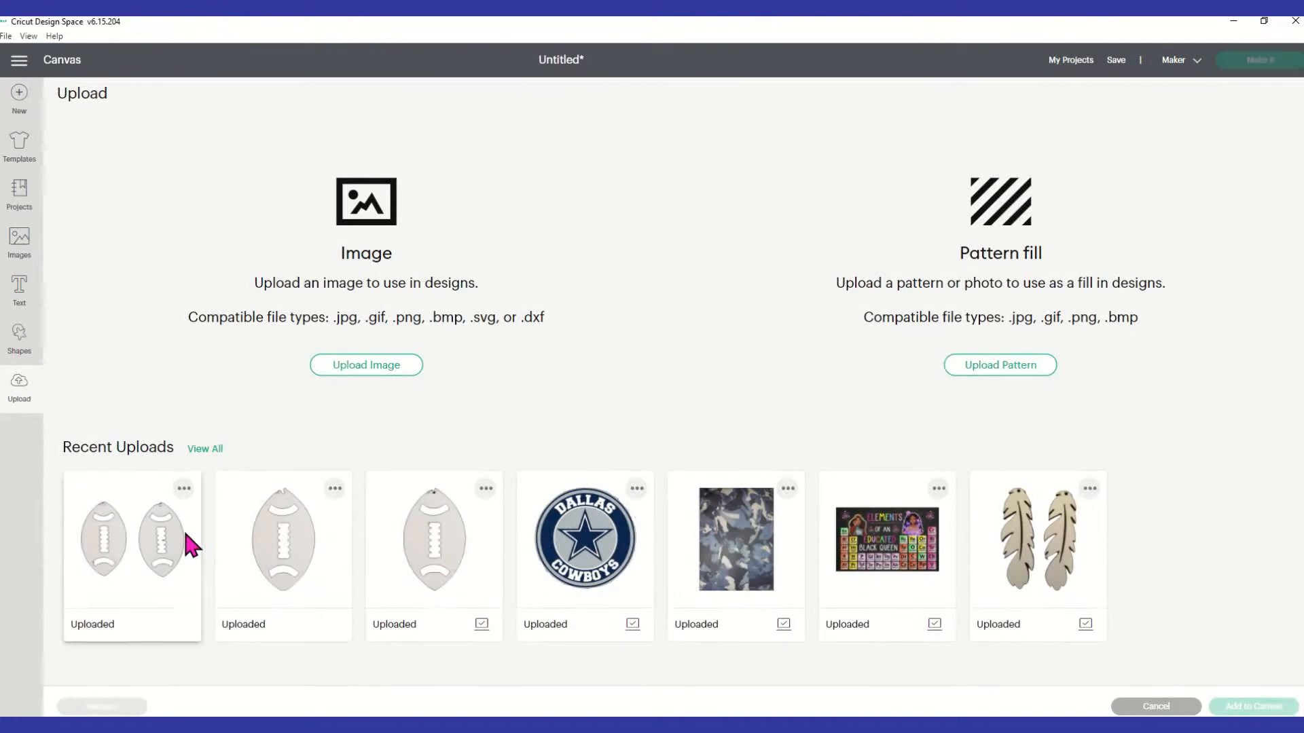
click(169, 553)
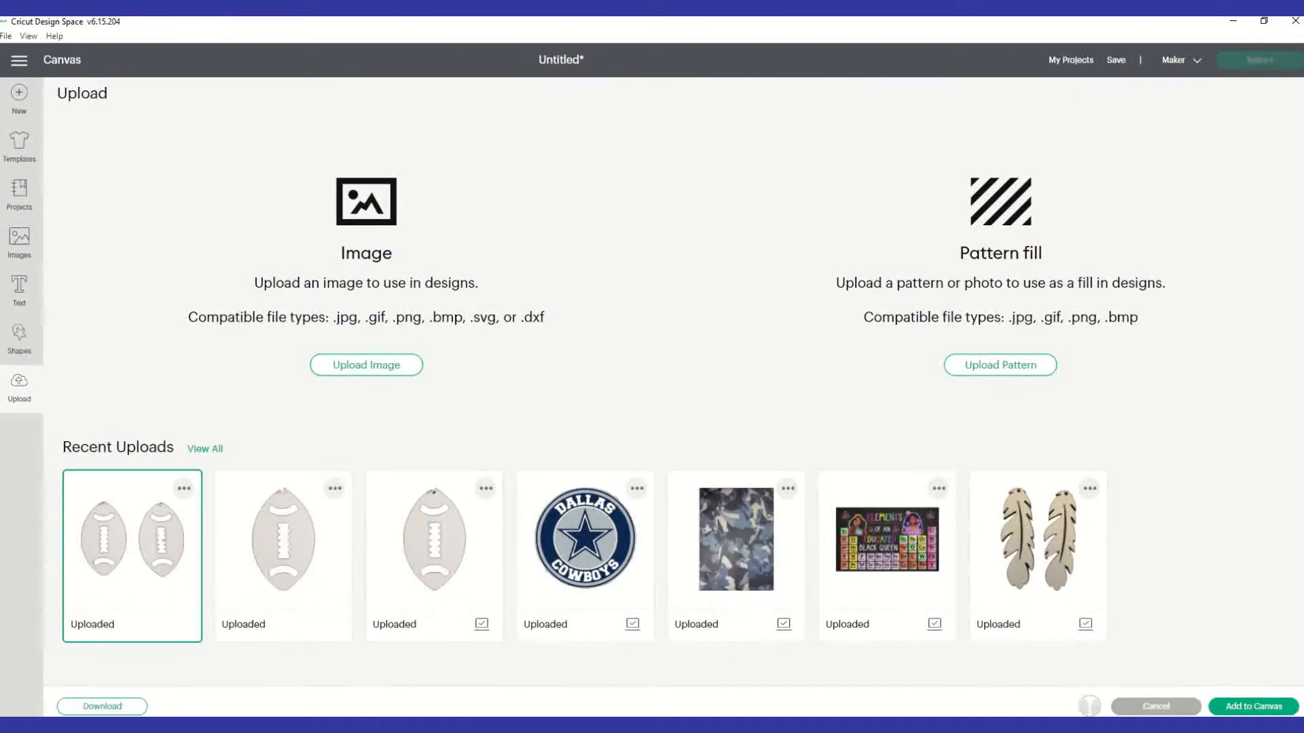
click(1248, 708)
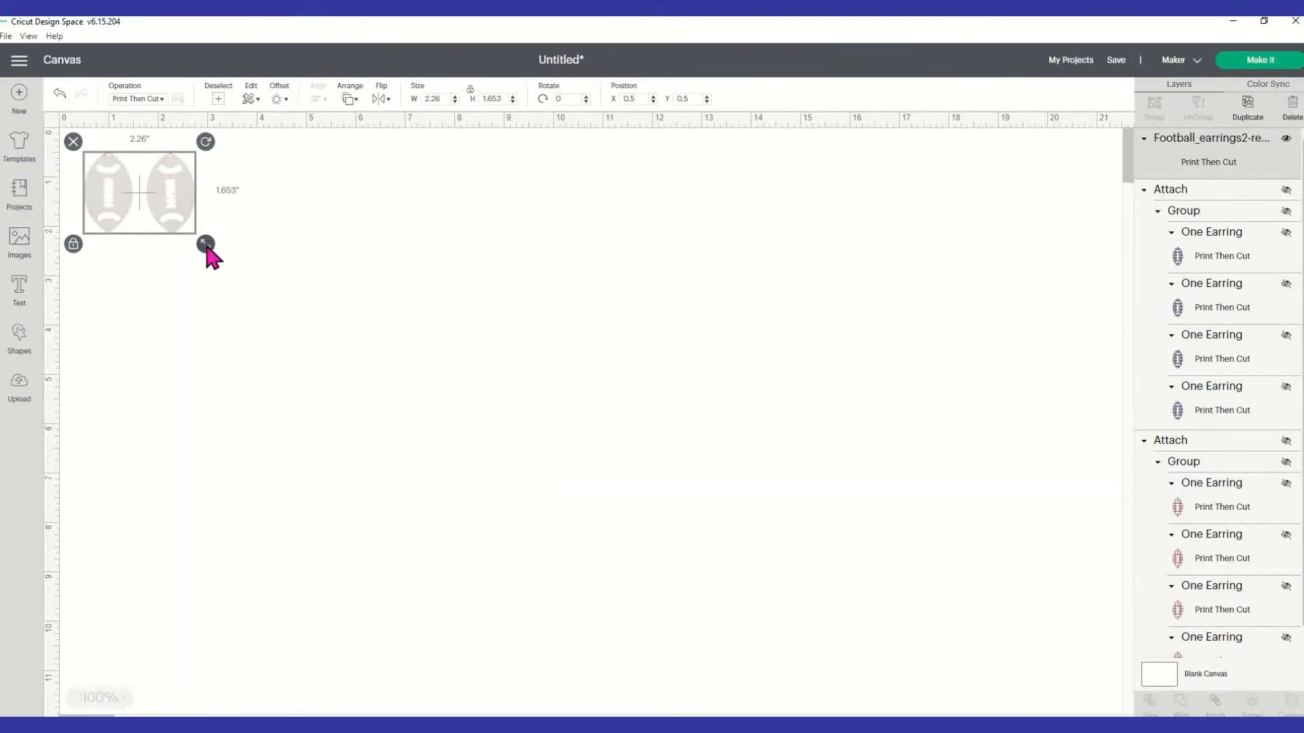
drag(205, 247, 231, 306)
drag(320, 276, 415, 324)
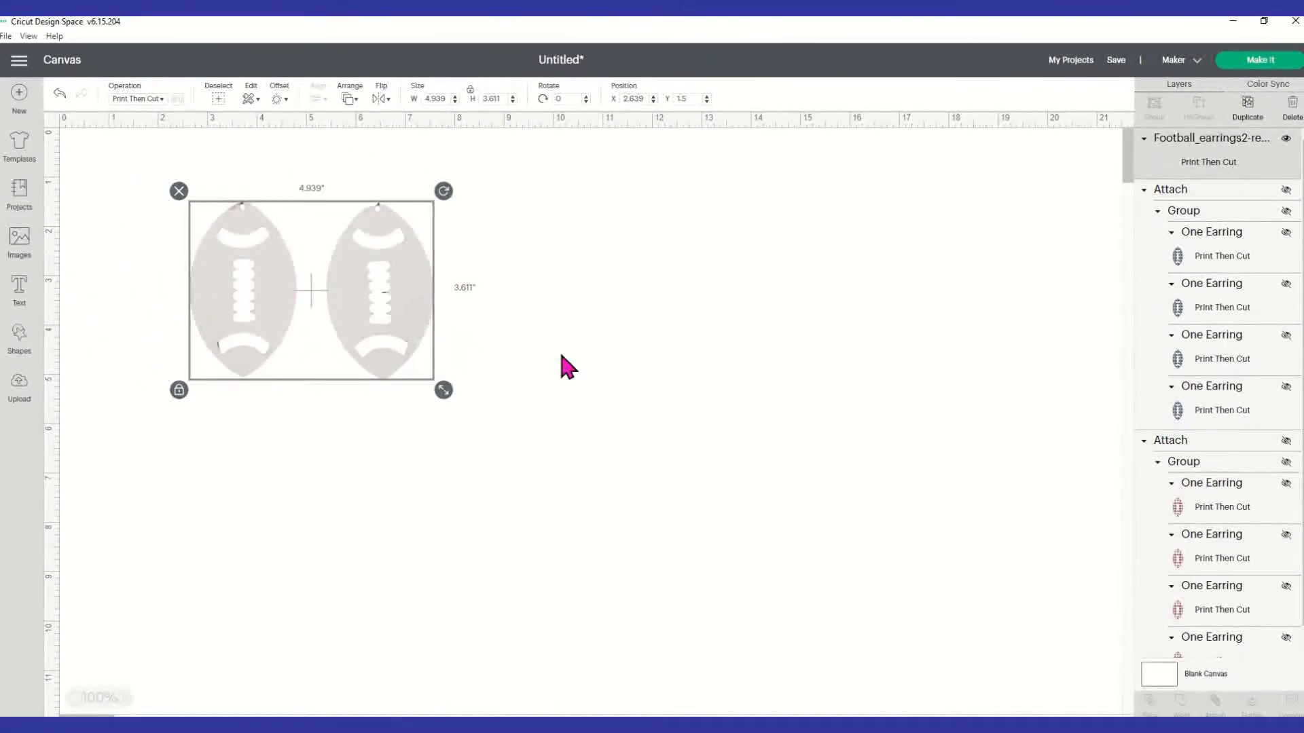
click(620, 352)
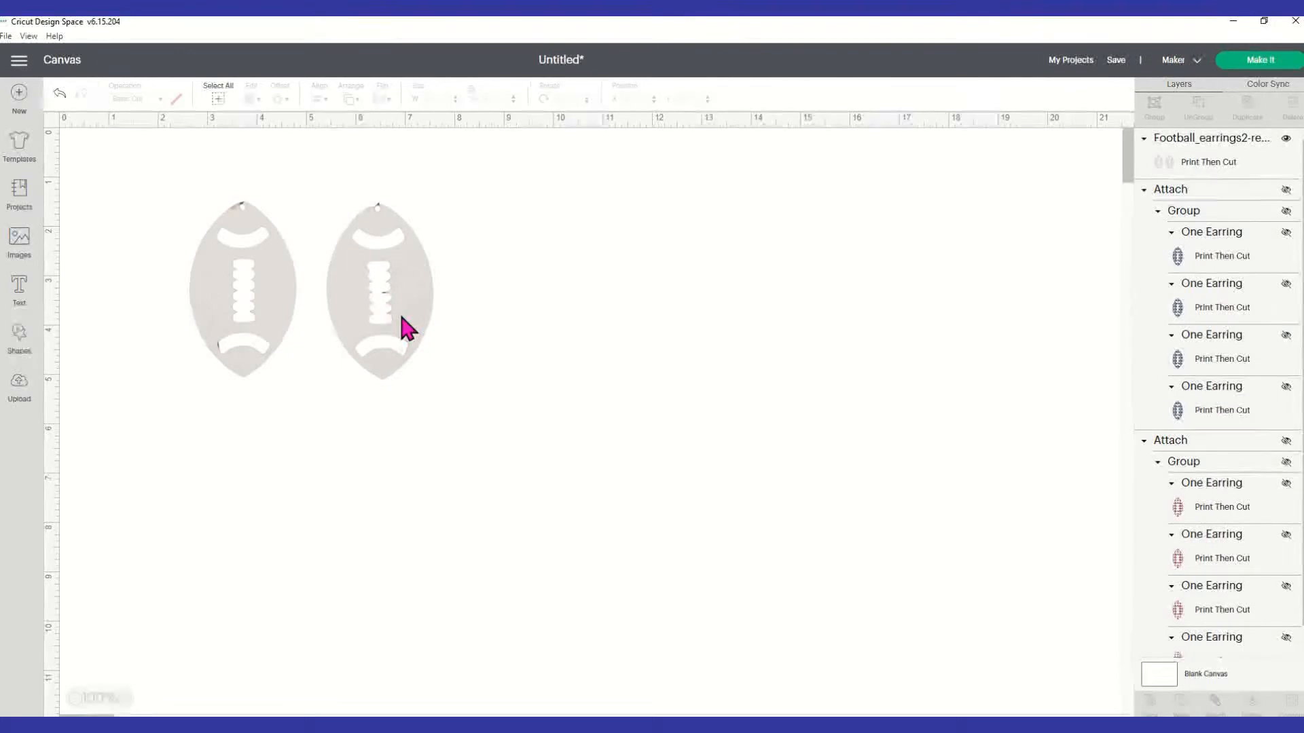
Insert a square about 4.01 inches wide and place it so that it completely covers the right football earring
click(426, 311)
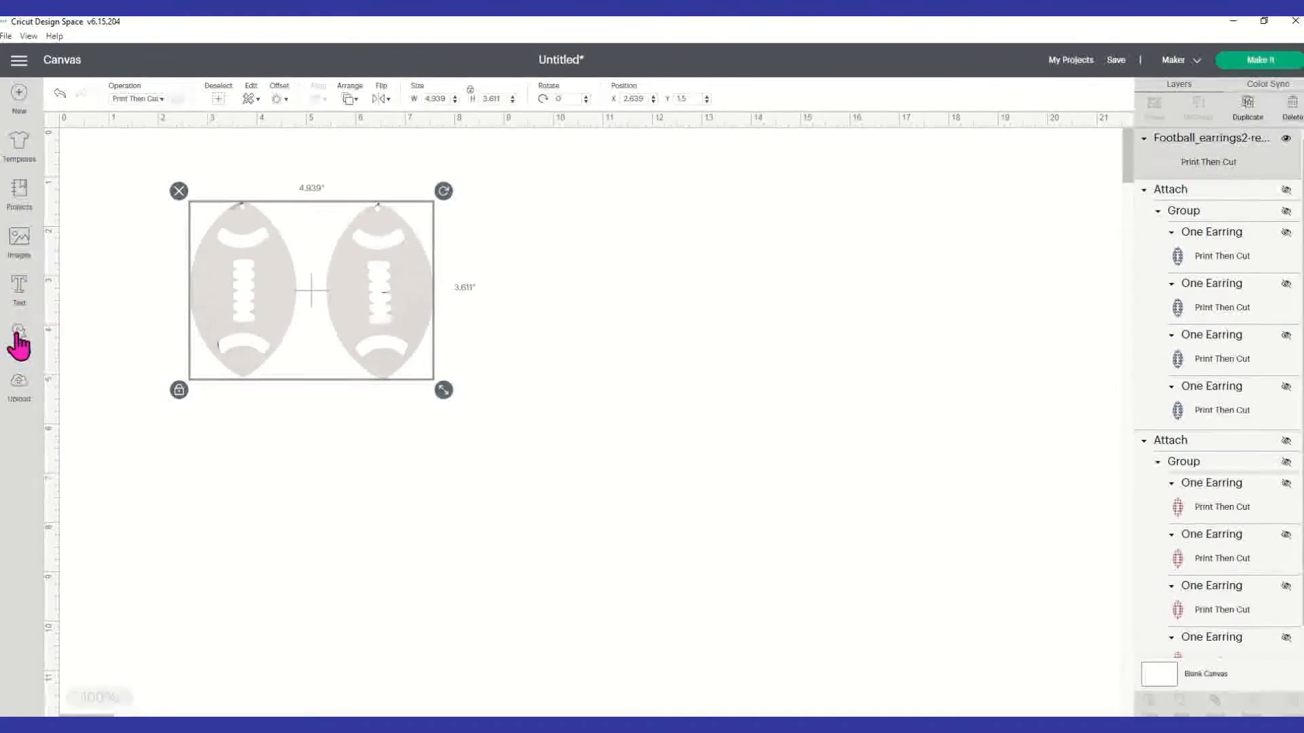
click(17, 353)
click(74, 209)
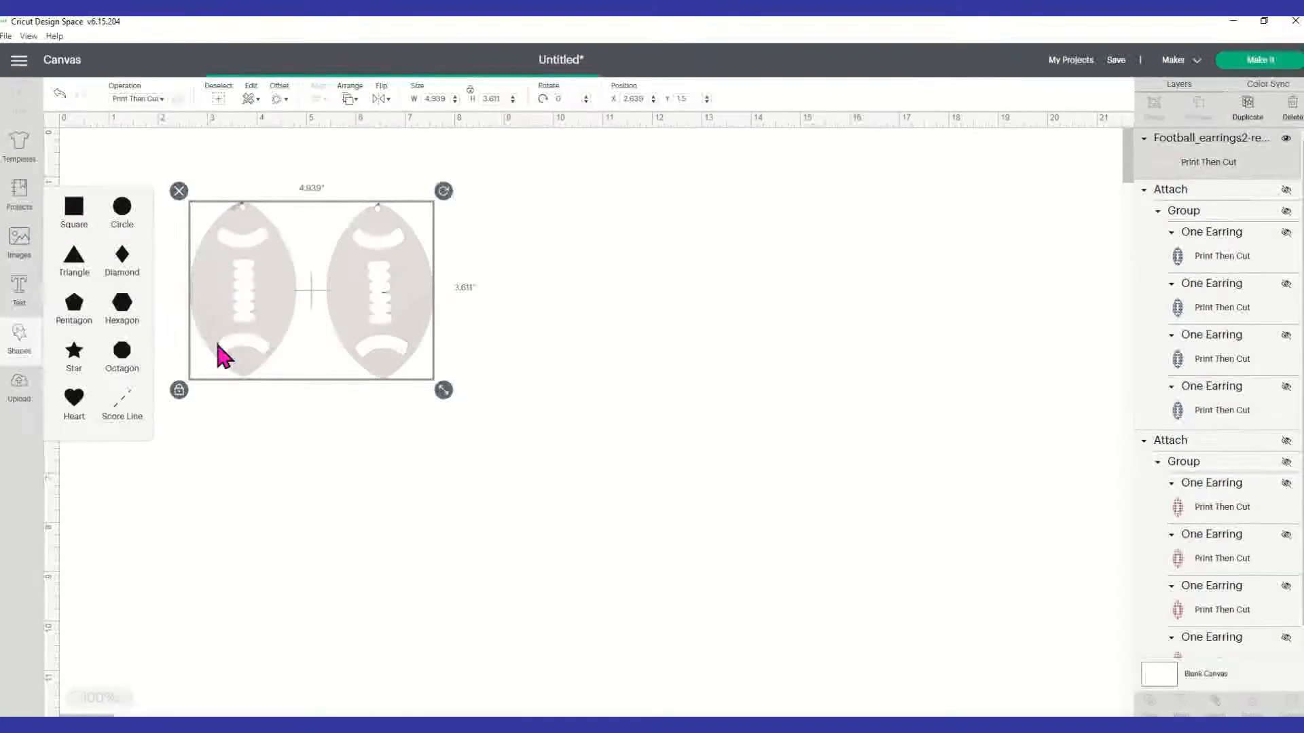
drag(203, 254, 417, 270)
drag(486, 375, 495, 405)
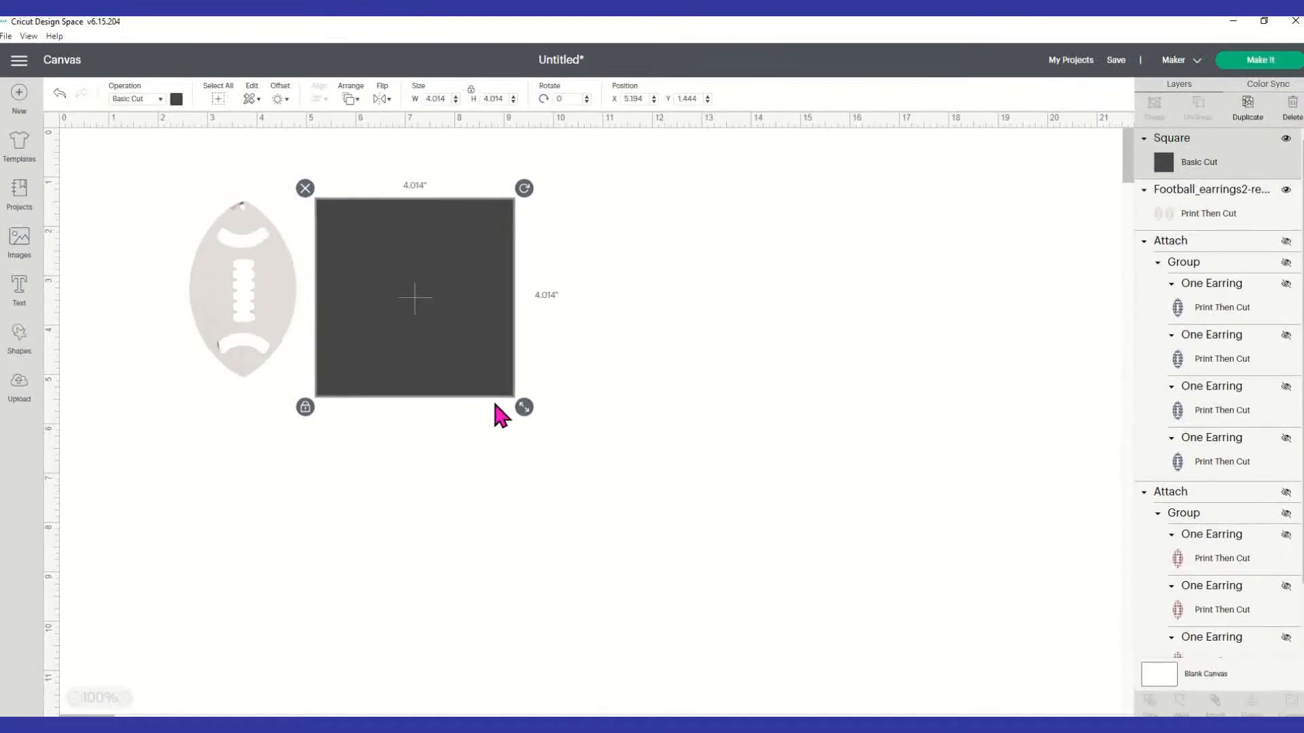
Slice the football image with the overlapping square and move the cut-out square piece well away from the two earrings
shift+click(287, 291)
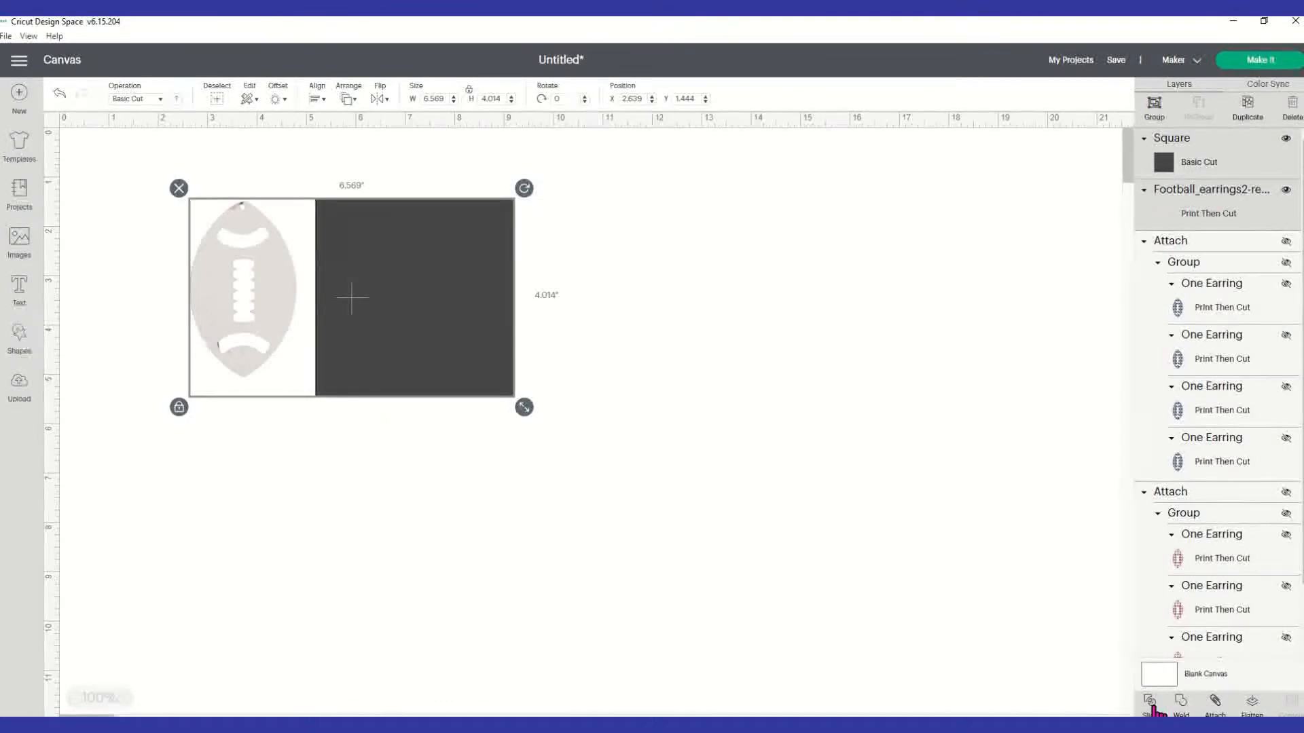
click(921, 290)
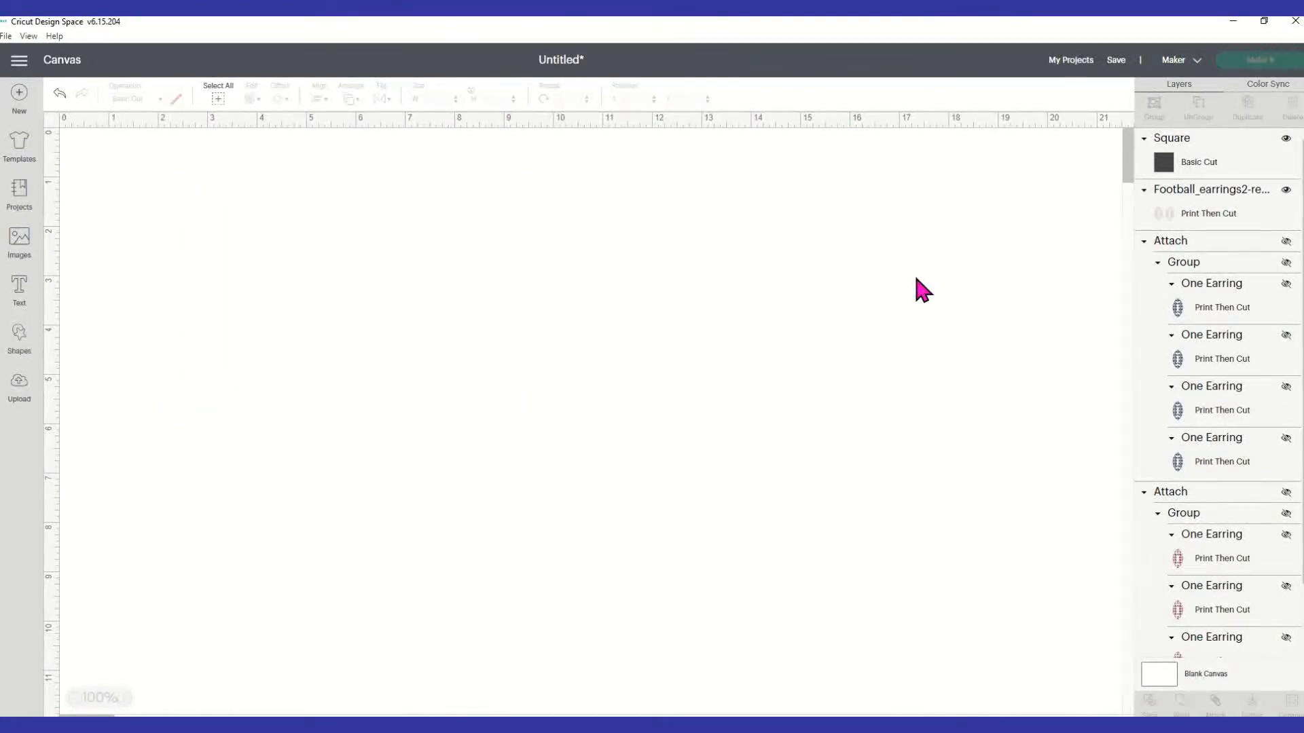
drag(512, 282, 789, 366)
drag(428, 336, 838, 366)
click(768, 246)
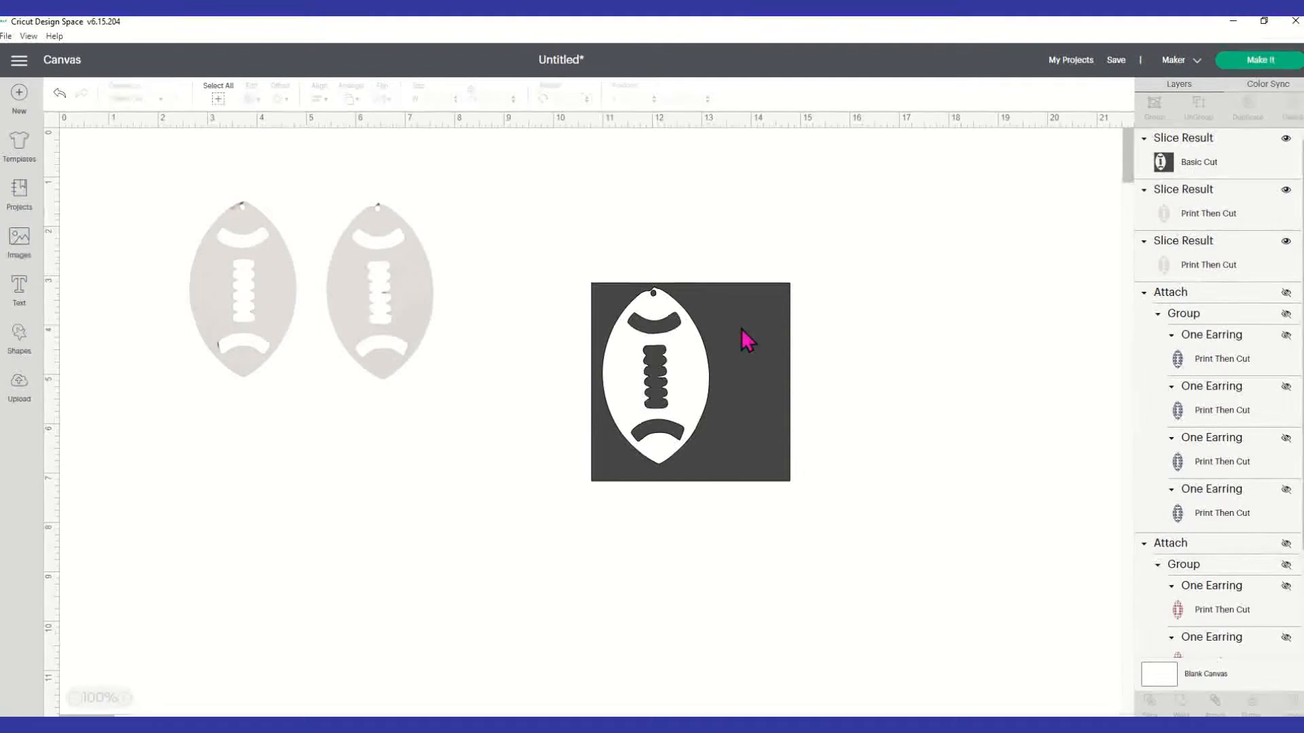
Delete the leftover cut-out square and the right earring so that a single football earring remains
click(745, 337)
click(580, 272)
drag(423, 319, 388, 302)
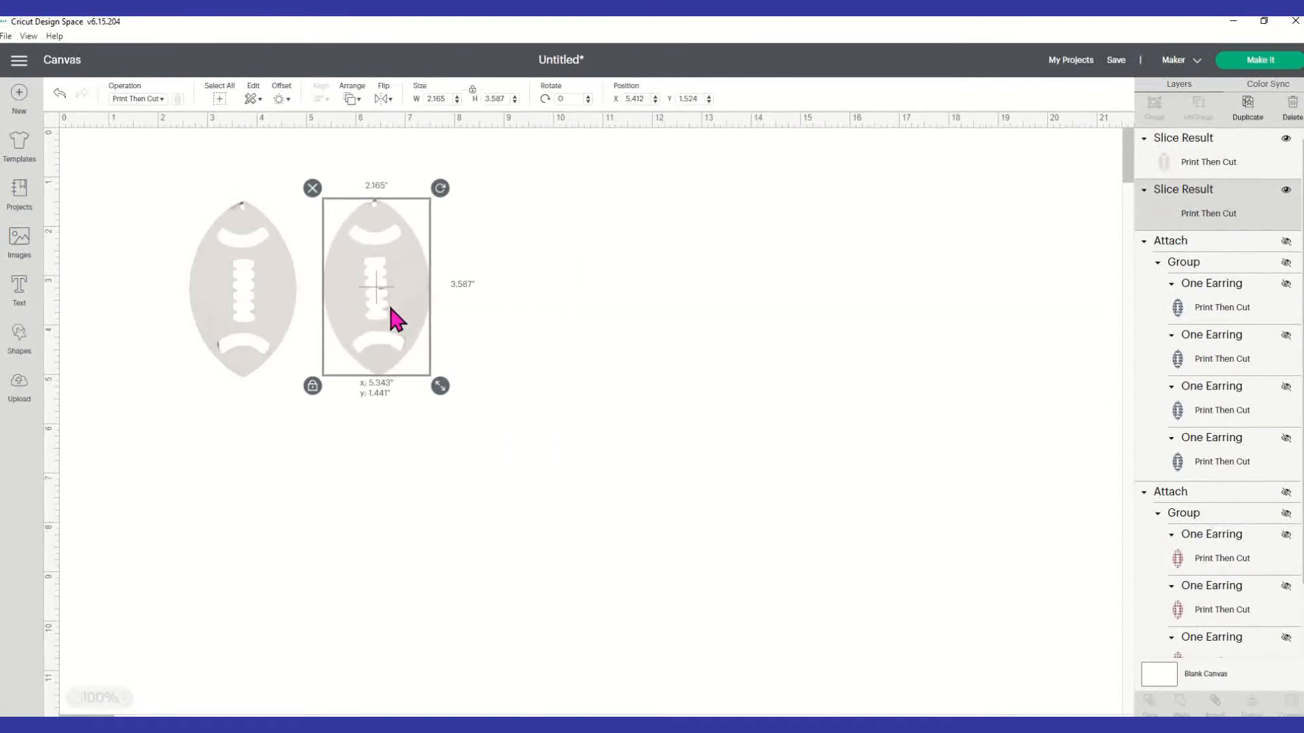
click(313, 190)
Unlock the remaining earring's proportions and resize it to 1.7 inches wide and 3 inches high
click(268, 304)
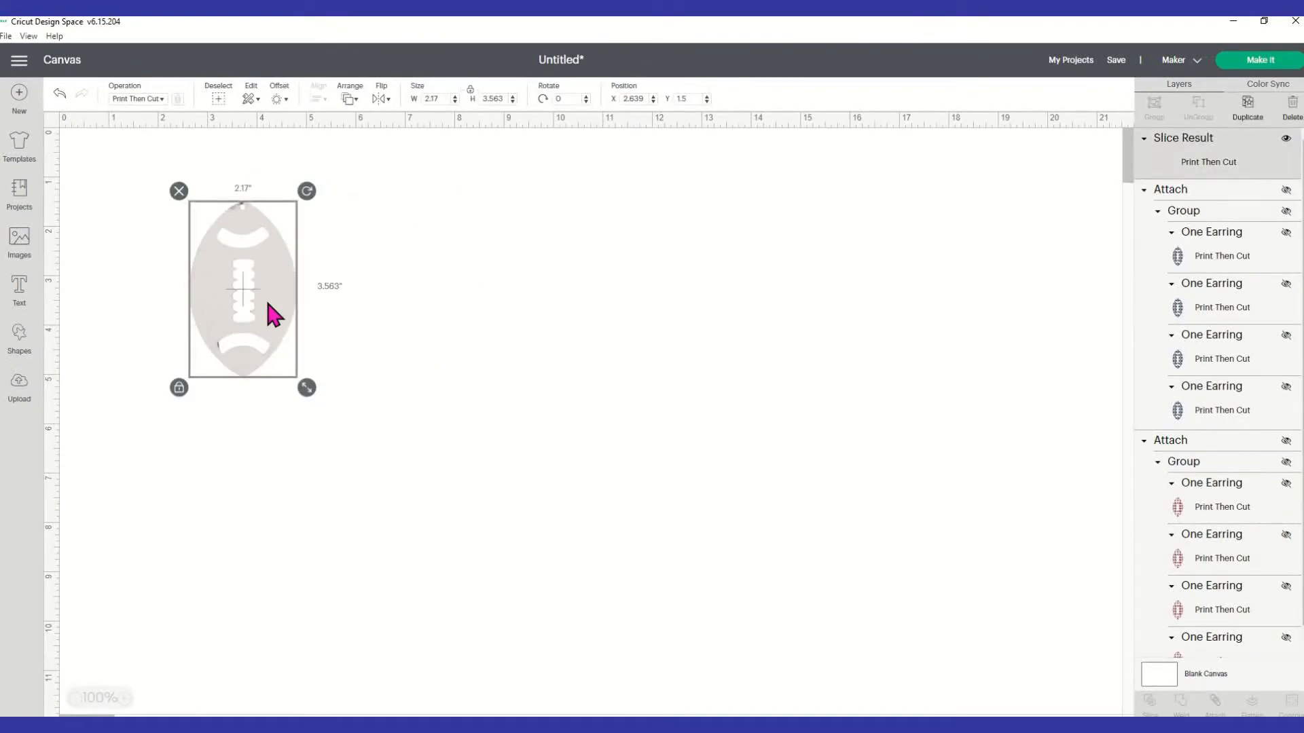
click(470, 91)
double_click(440, 99)
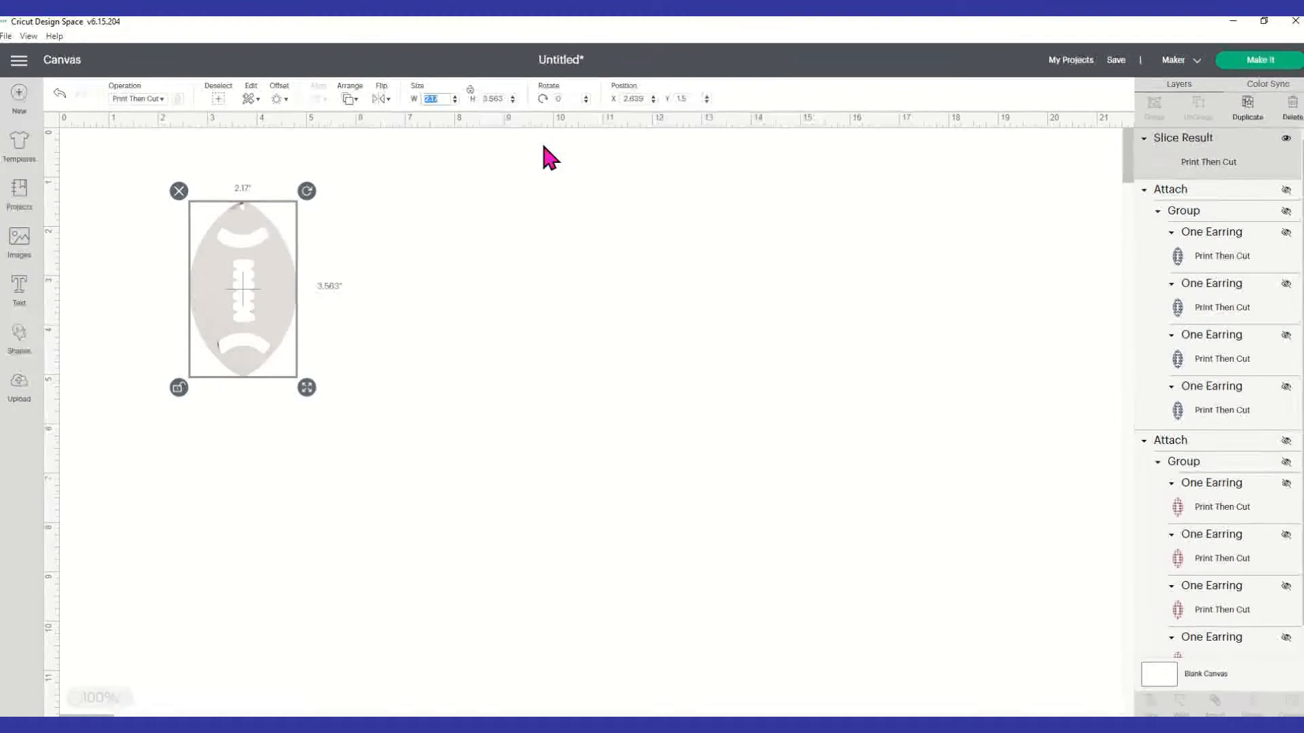
text(1.75)
key(BackSpace)
key(BackSpace)
key(BackSpace)
key(BackSpace)
text(1.)
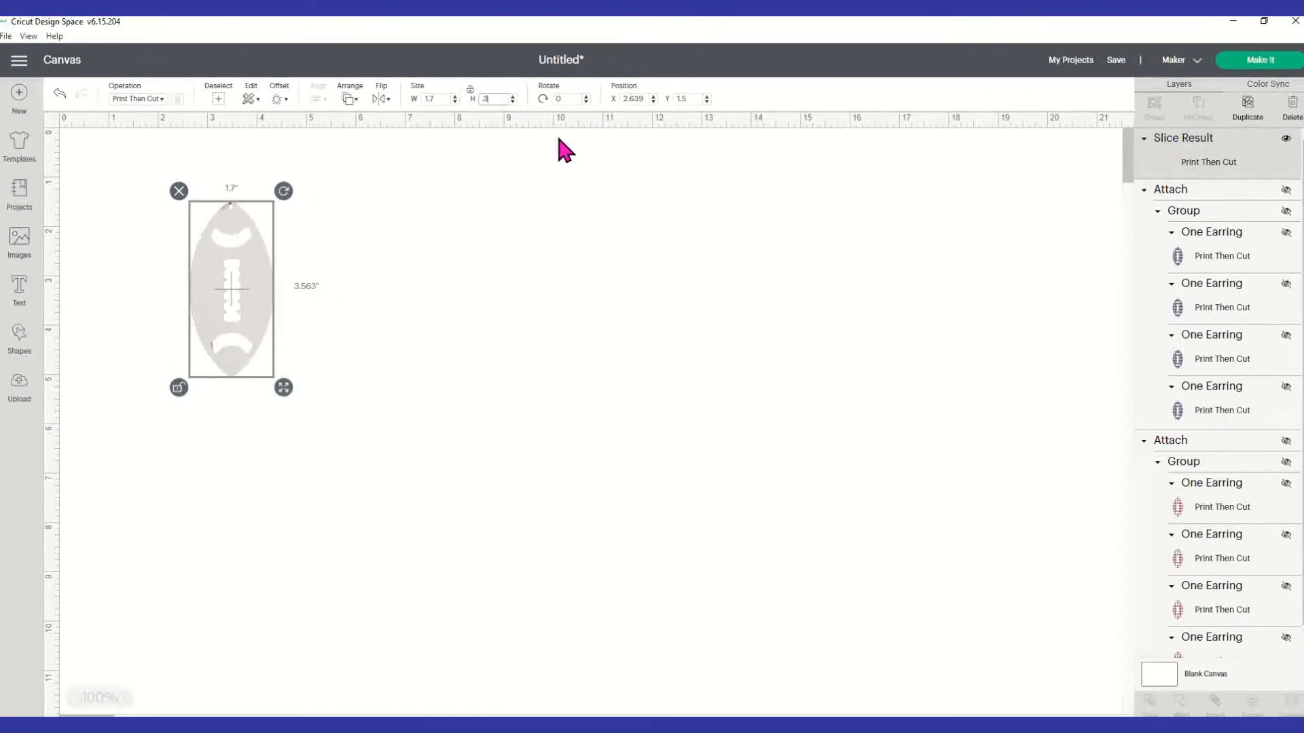
text(3)
key(Tab)
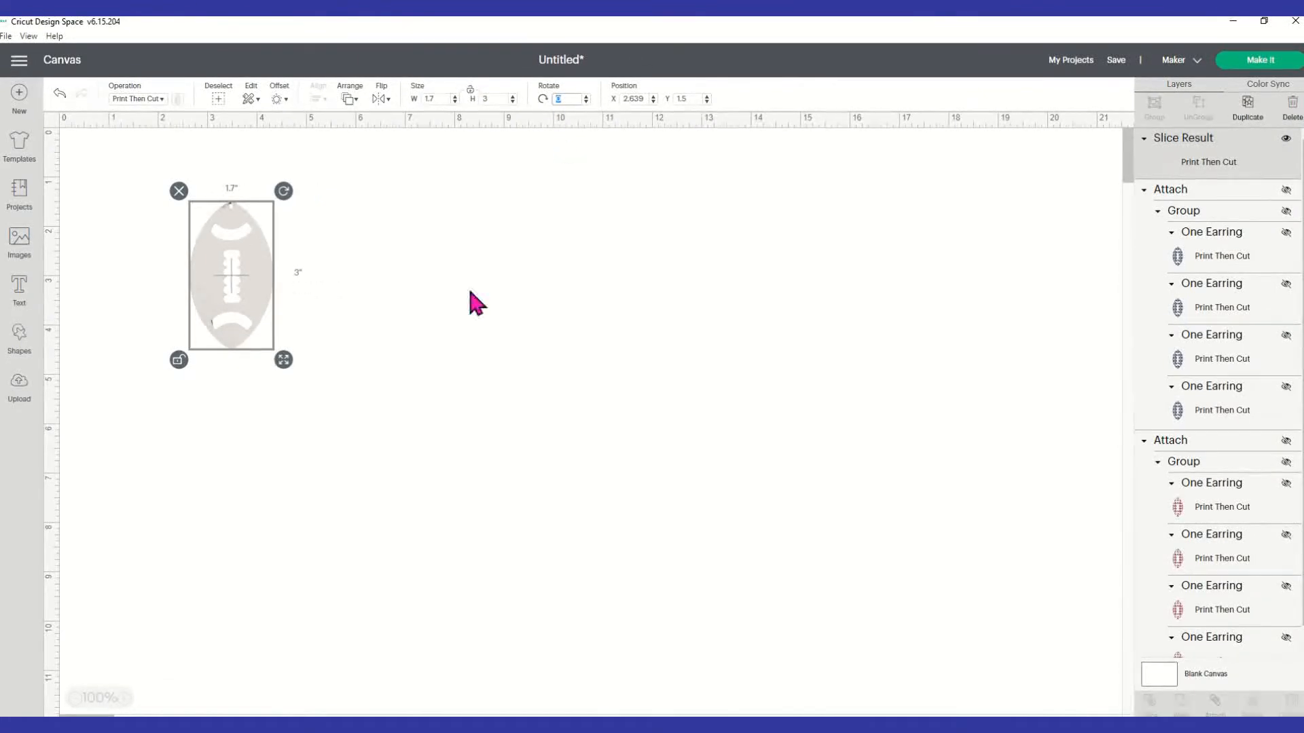
click(437, 213)
Show the hidden blue earring set, detach and ungroup it, and check the size of its rightmost earring
click(218, 307)
click(1286, 190)
click(397, 290)
click(423, 256)
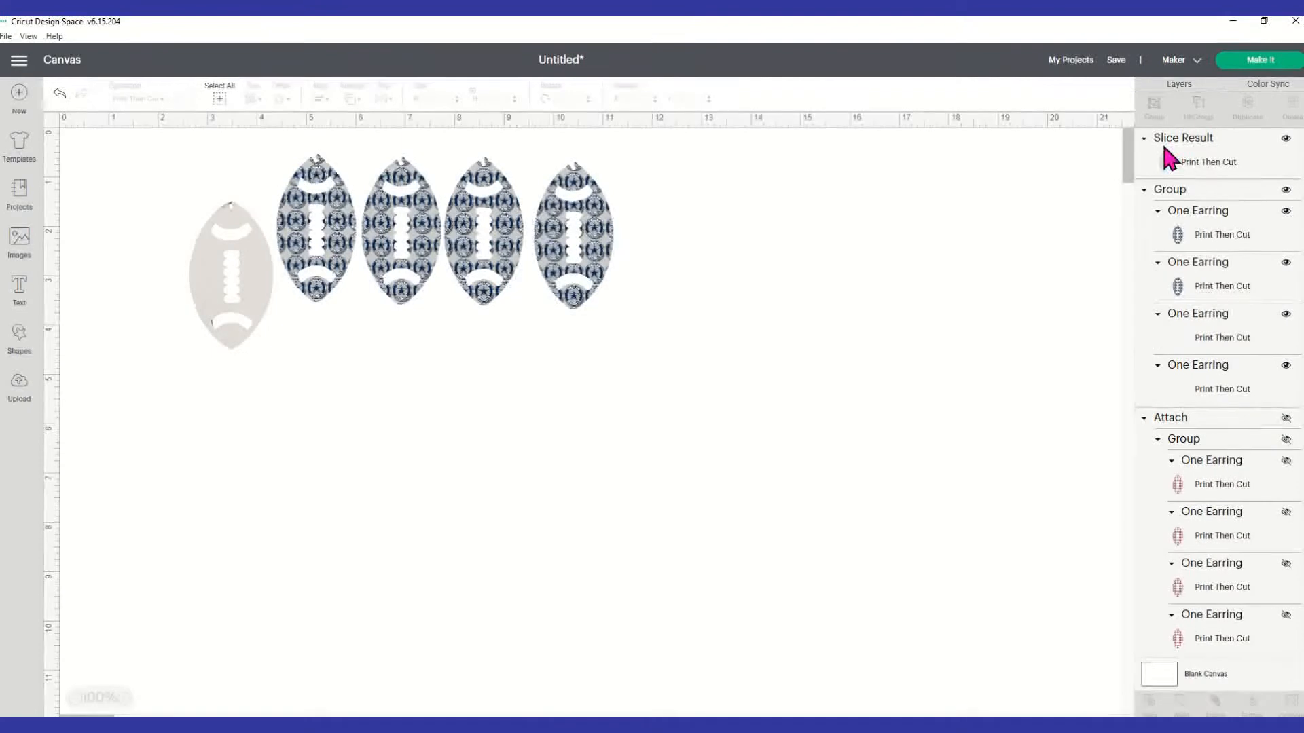
click(536, 275)
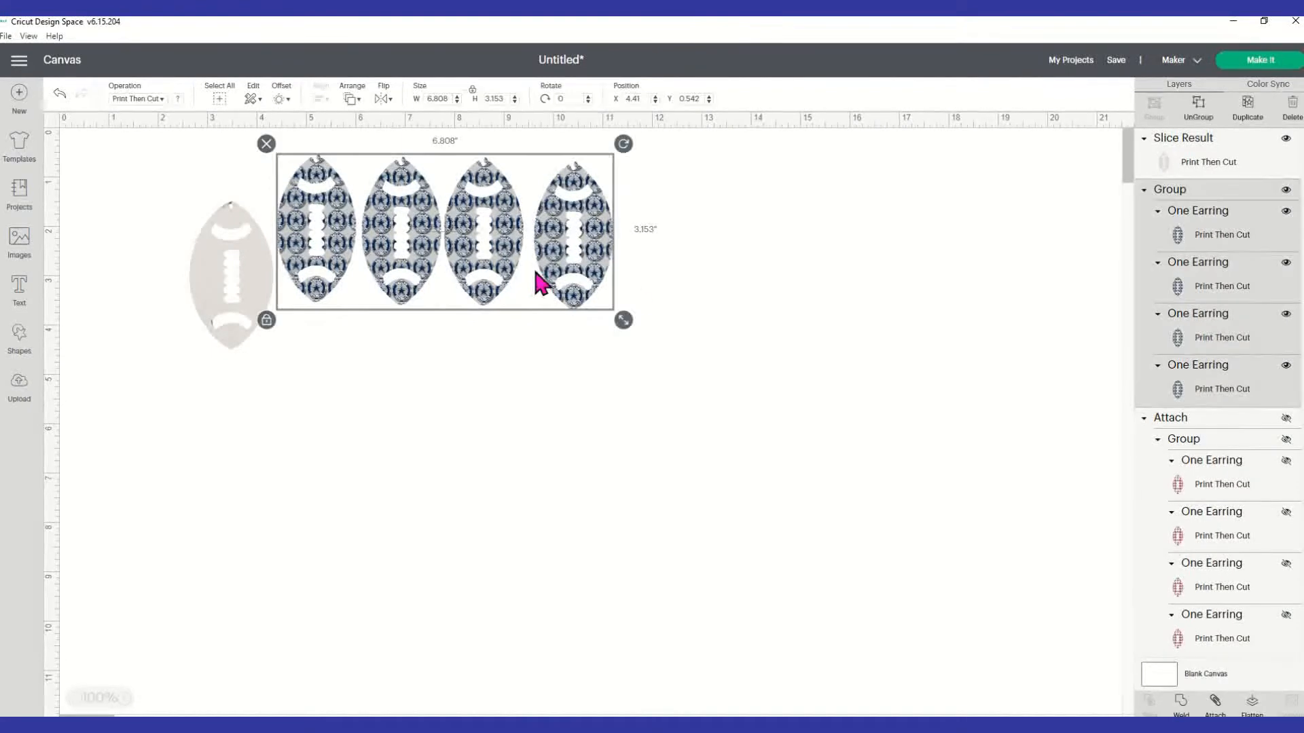
click(1196, 109)
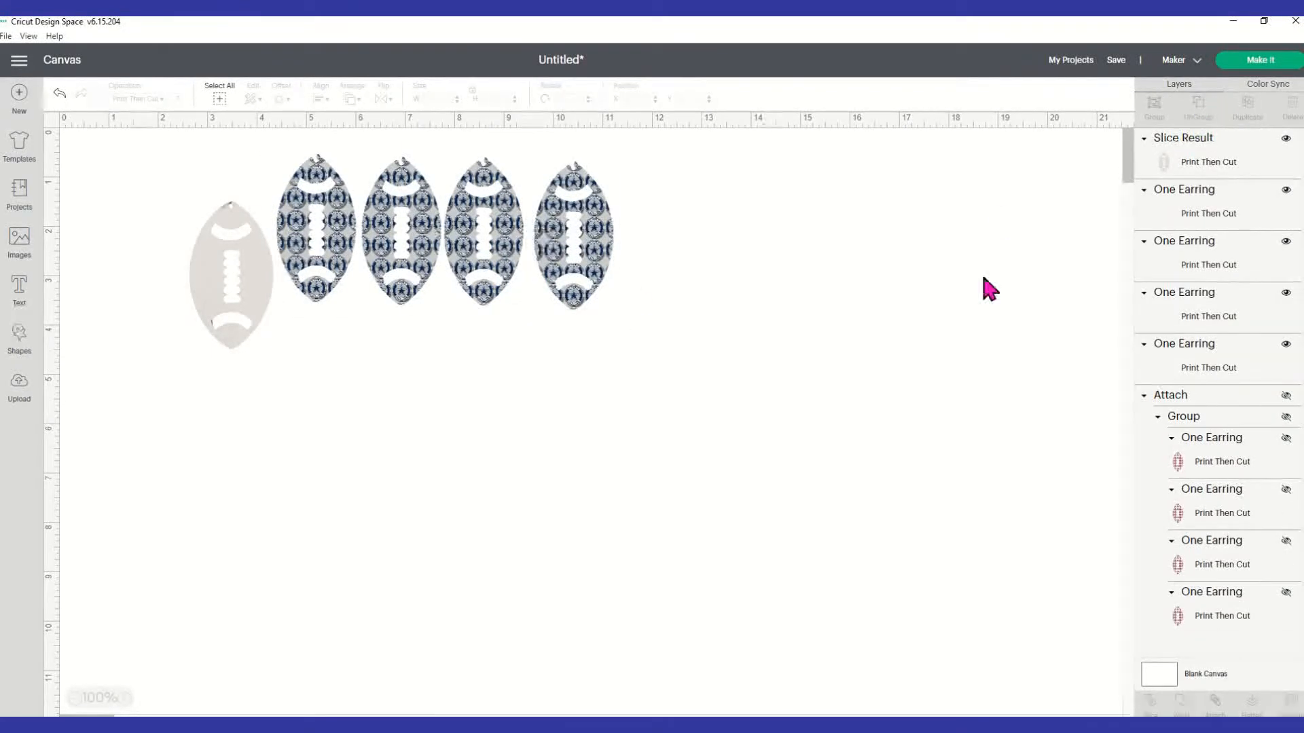
click(596, 260)
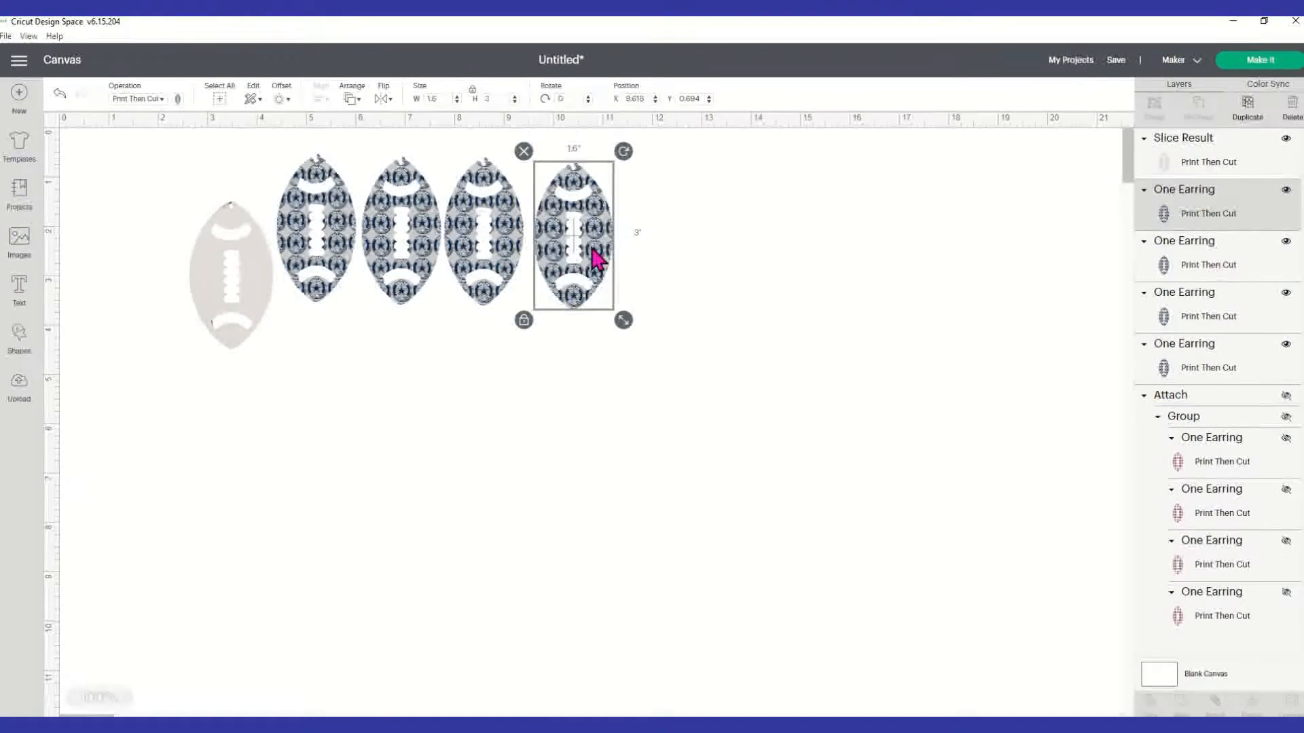
click(1024, 184)
Try to change the gray earring's width to 1.6 inches
click(227, 307)
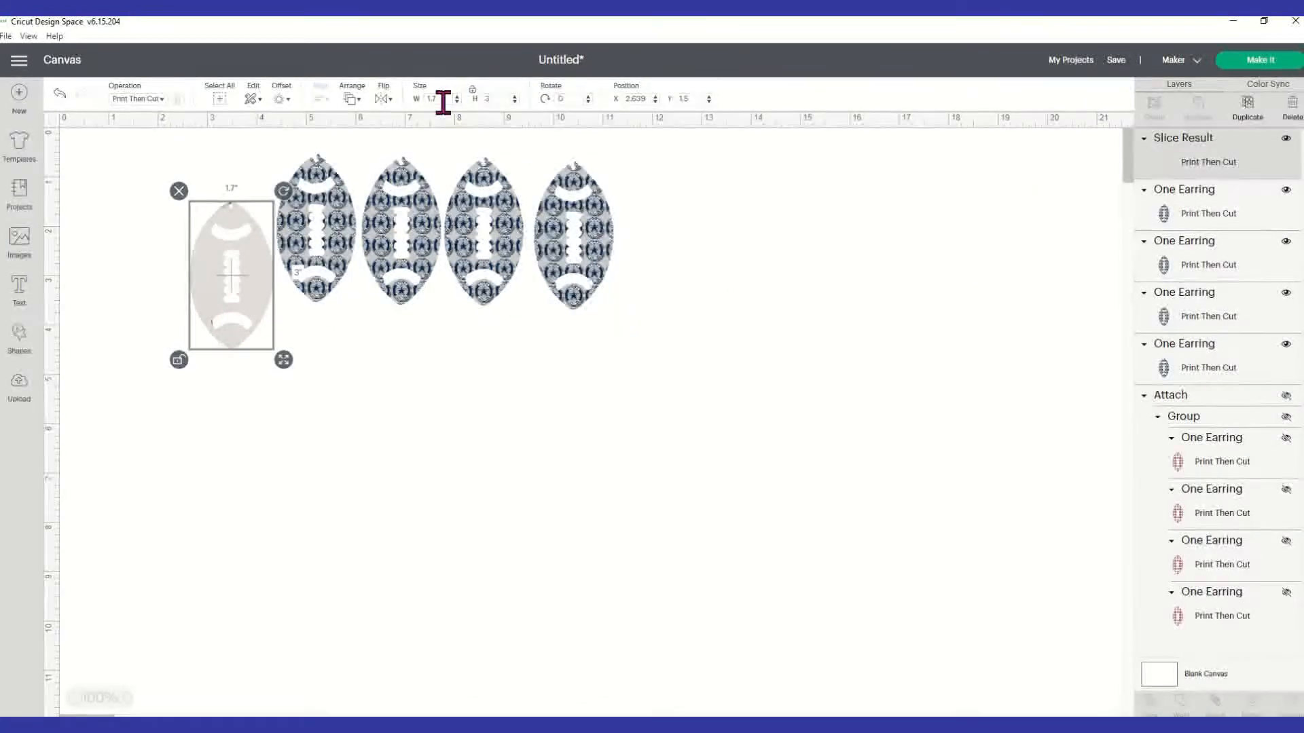
key(BackSpace)
text(6)
click(682, 334)
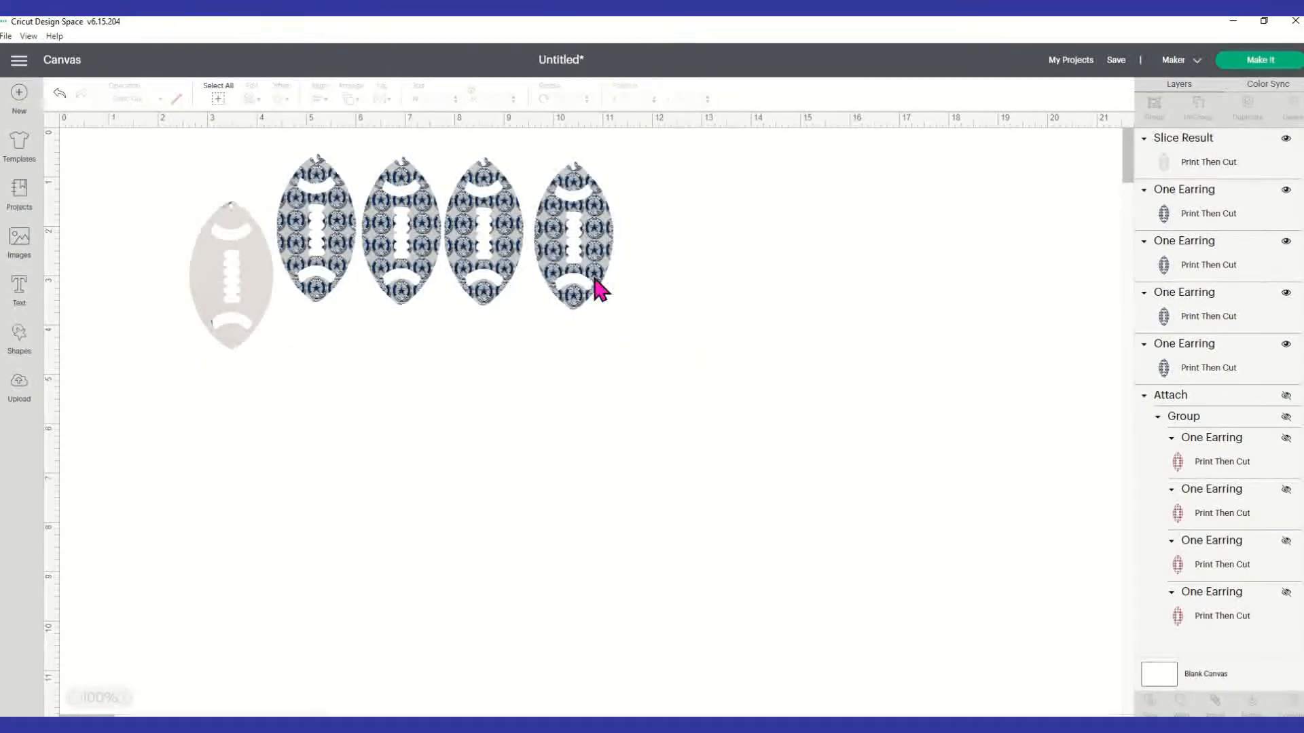
Set the gray earring's width to 1.6 inches with its proportions unlocked and move it below the blue earrings
click(227, 284)
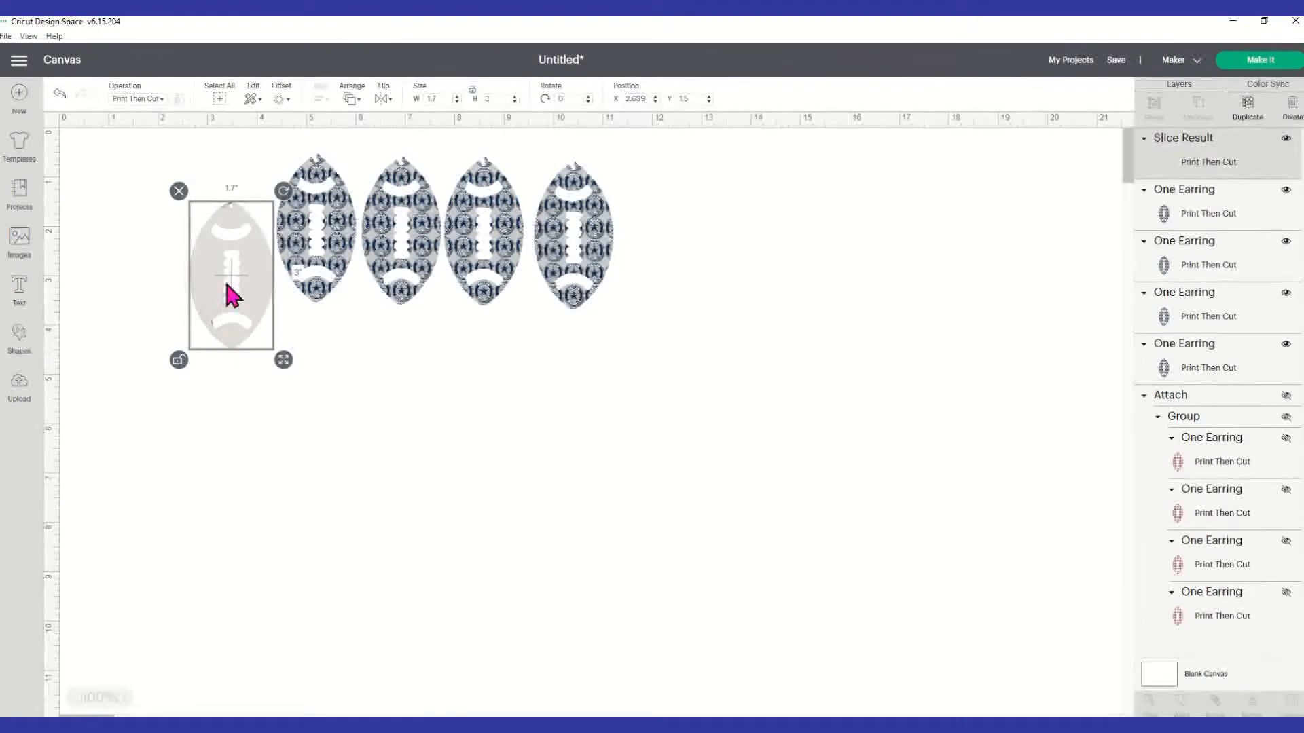
click(469, 91)
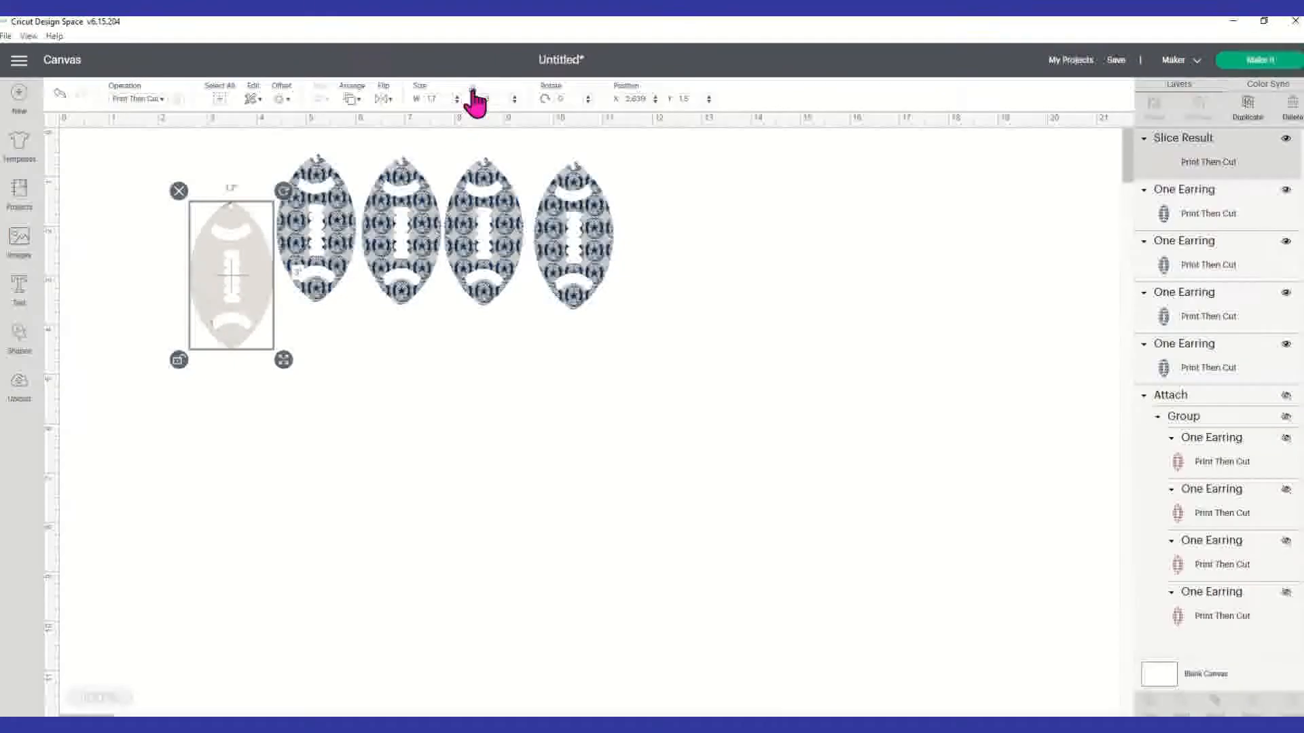
click(473, 93)
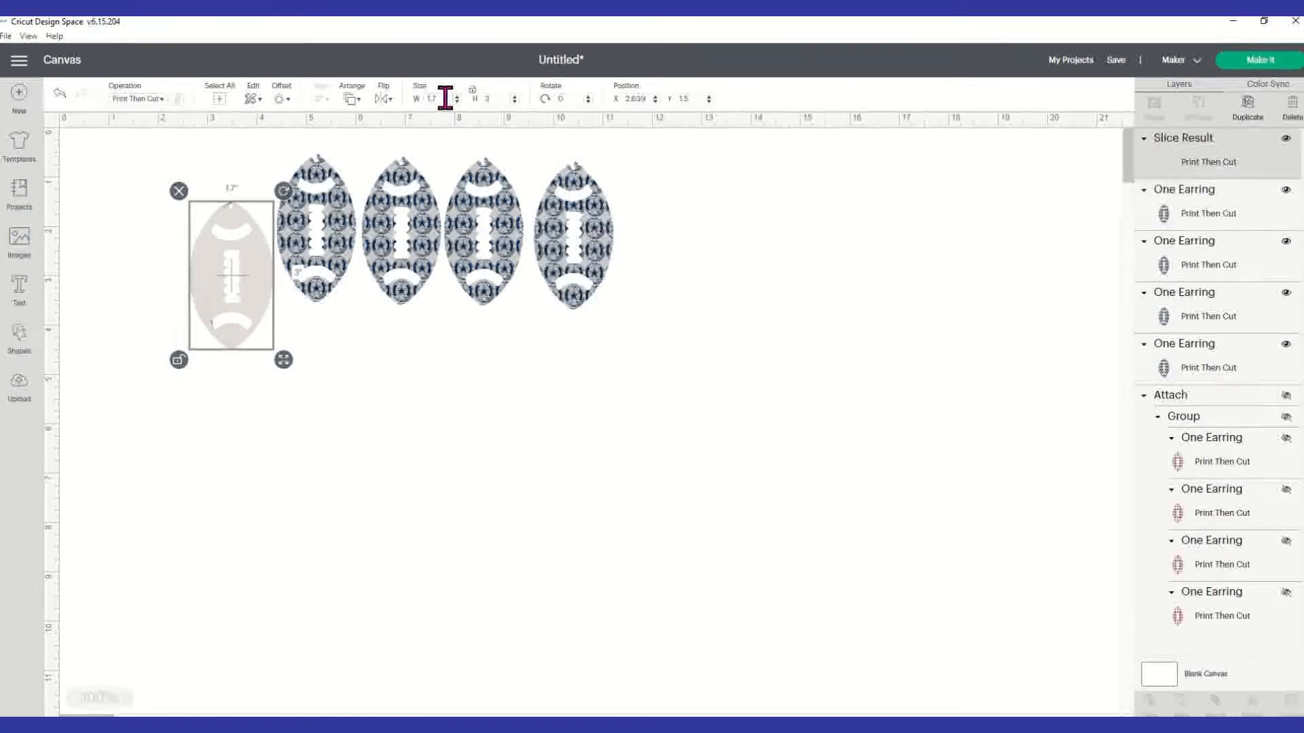
click(421, 99)
text(1.6)
key(Tab)
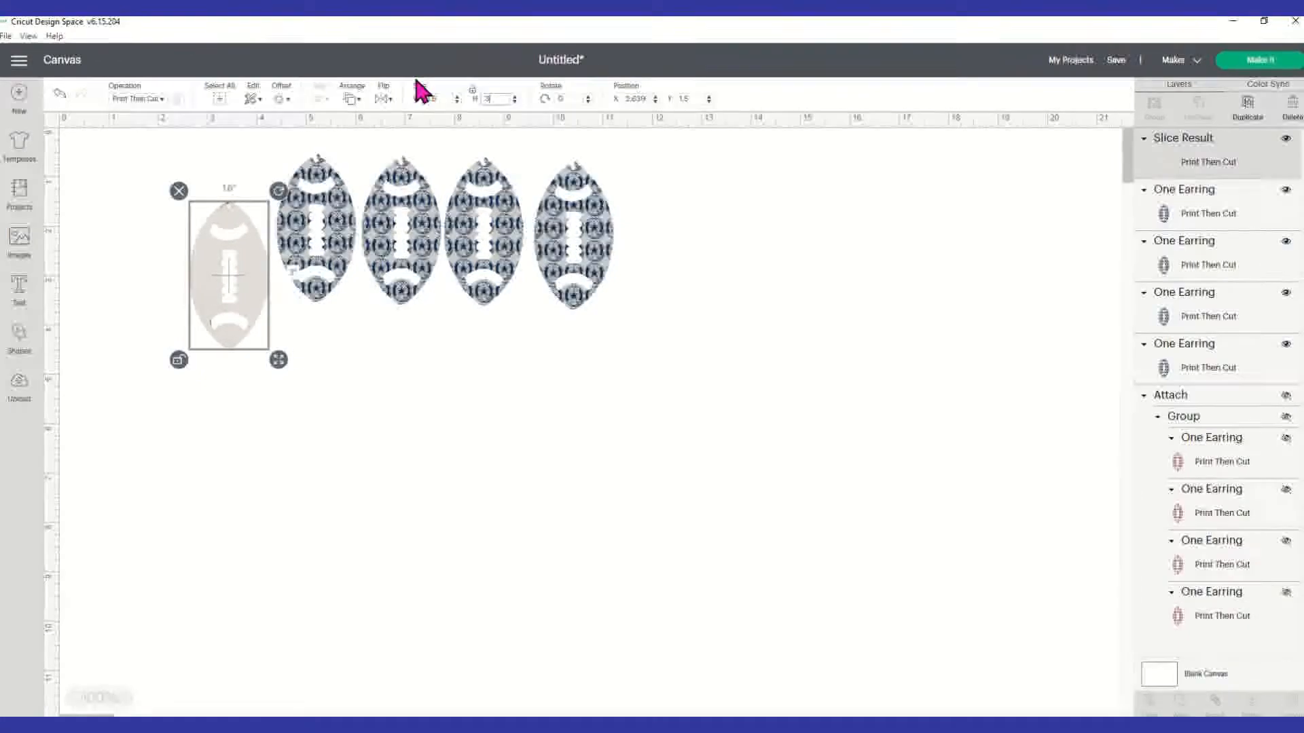
key(Tab)
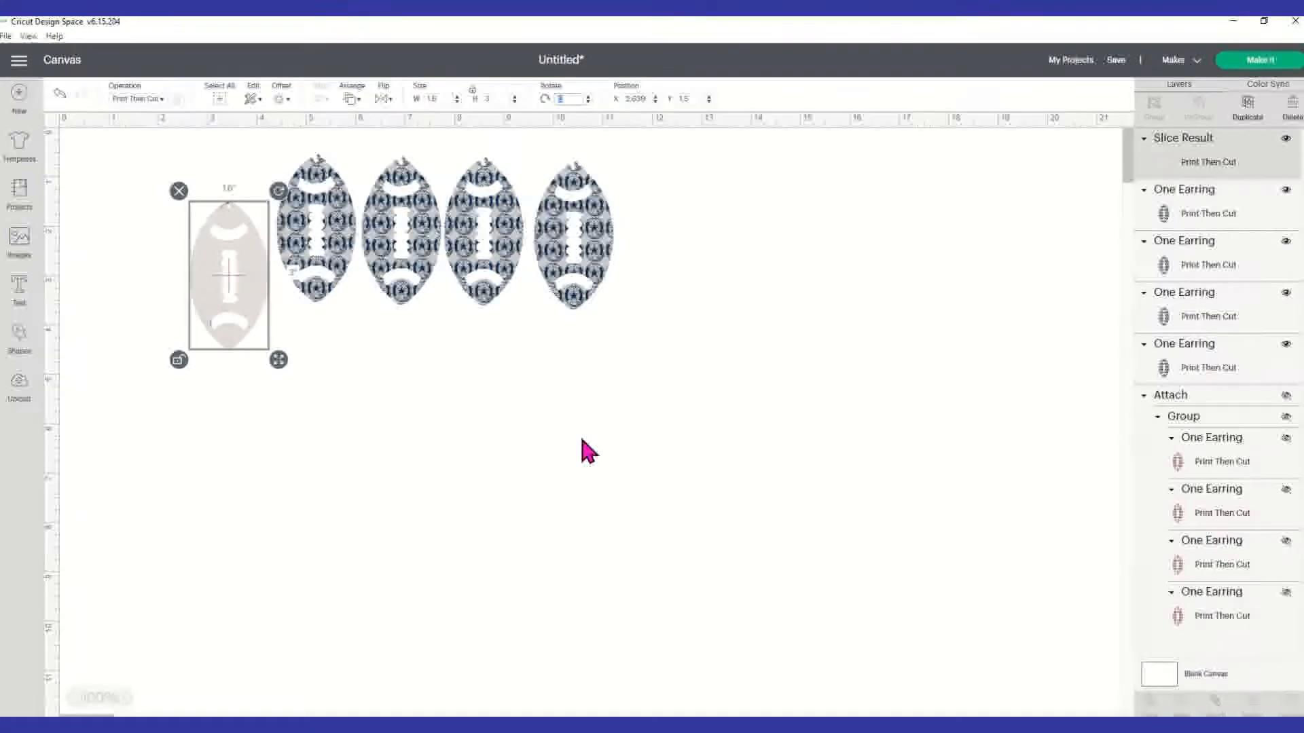
click(163, 275)
drag(239, 288, 314, 475)
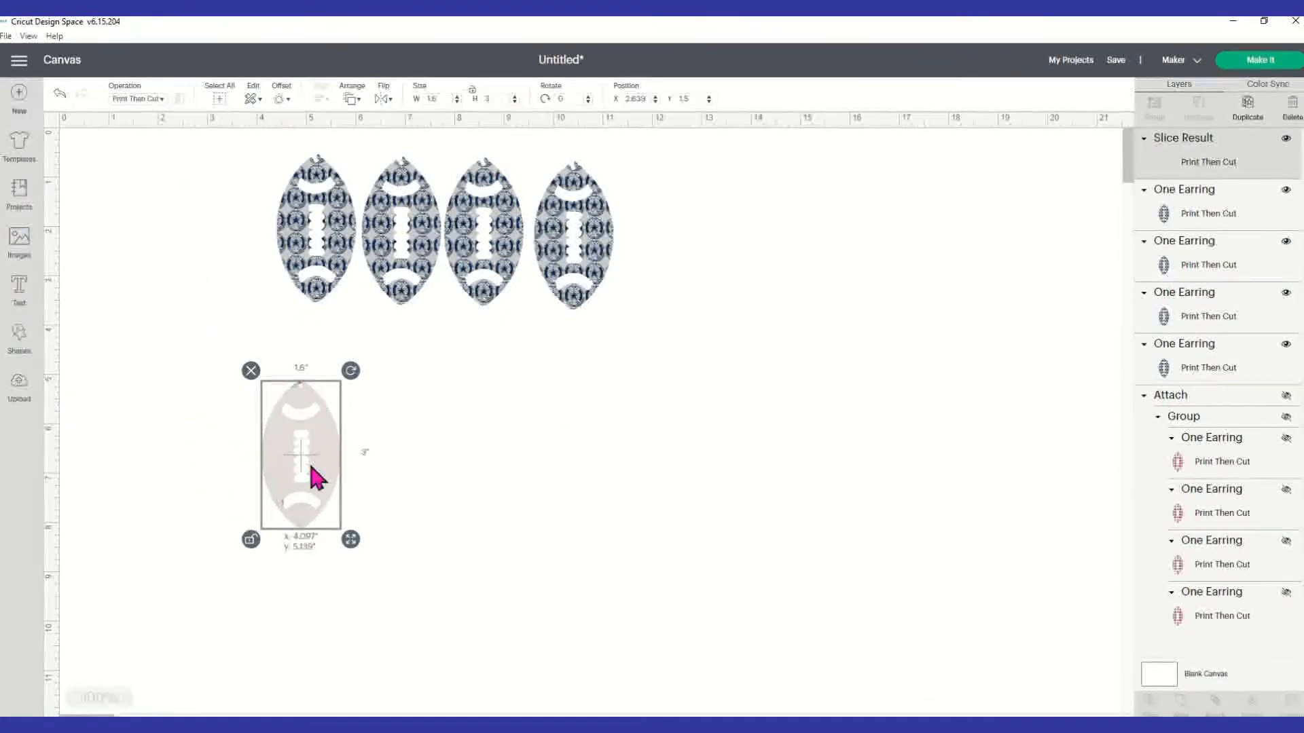
Group and attach the four blue earrings again and hide the attached set
drag(253, 149, 664, 332)
click(1156, 108)
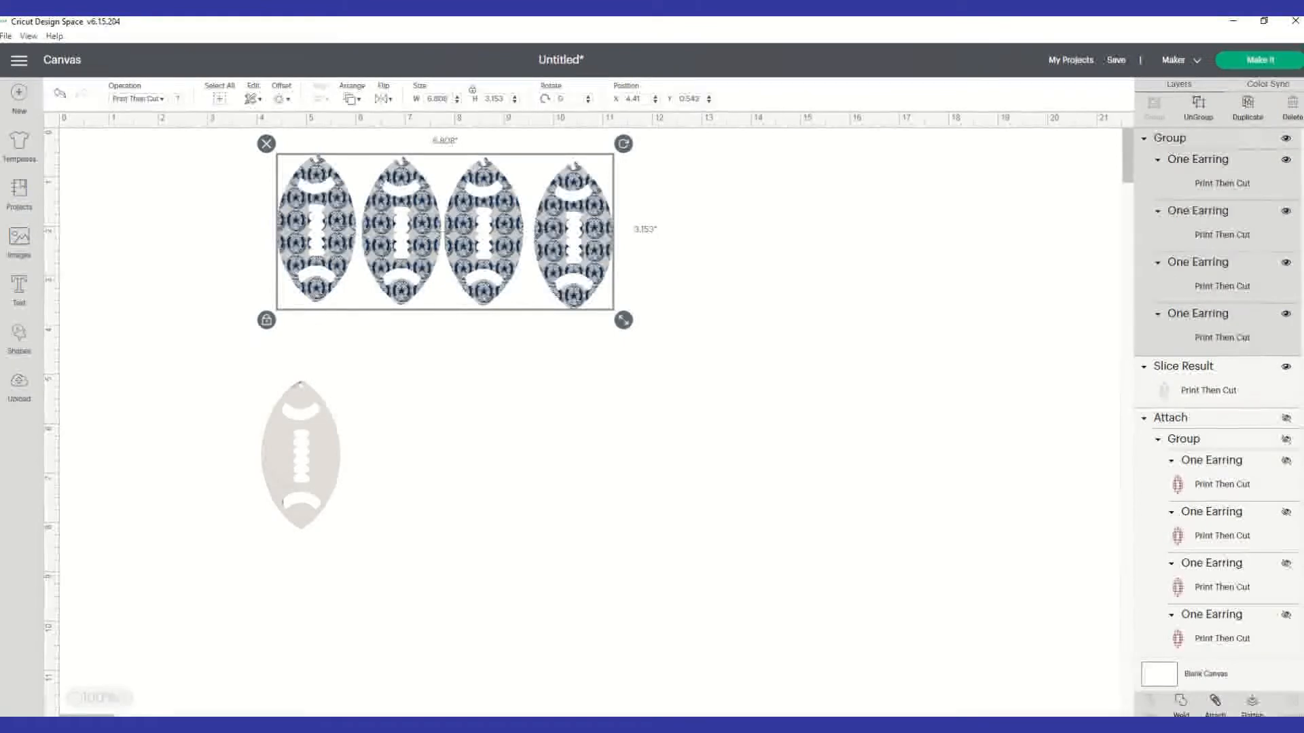
click(1214, 705)
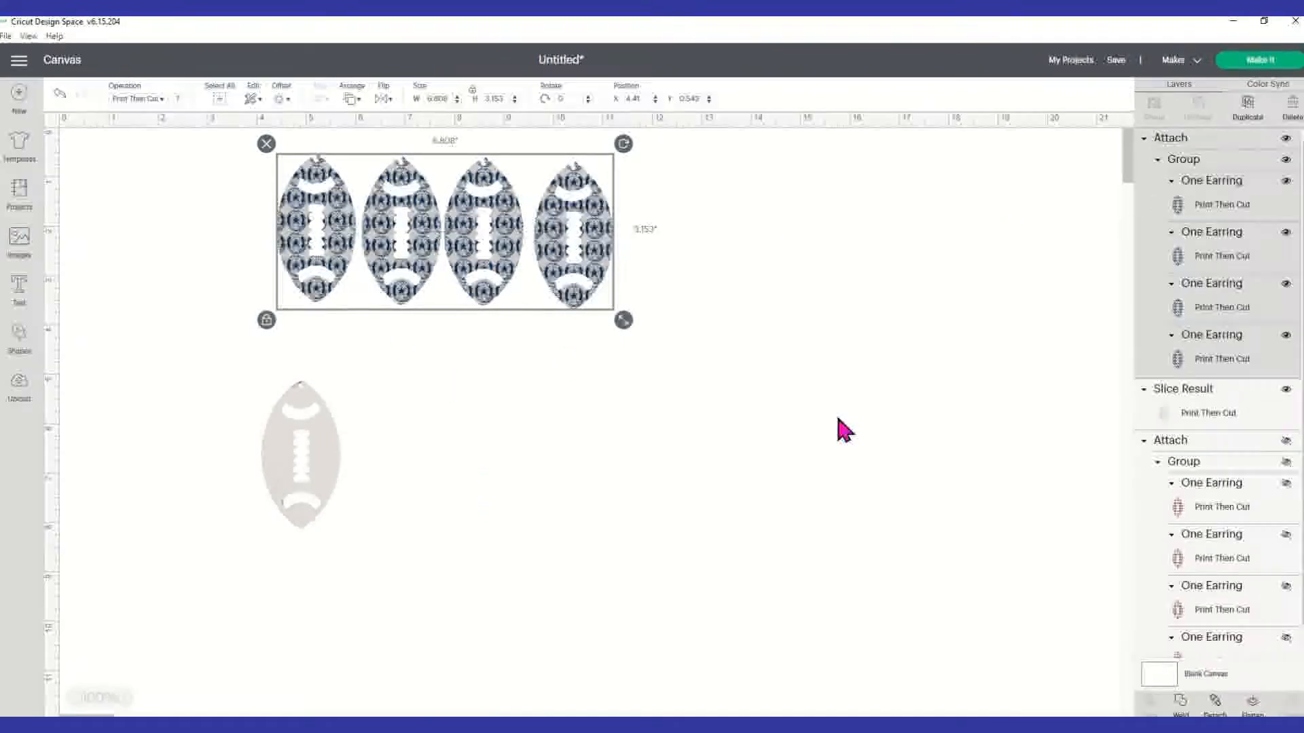
click(1286, 138)
Move the gray earring up the canvas, set its print type to Pattern and fill it with the Dallas Cowboys pattern
drag(290, 466, 355, 301)
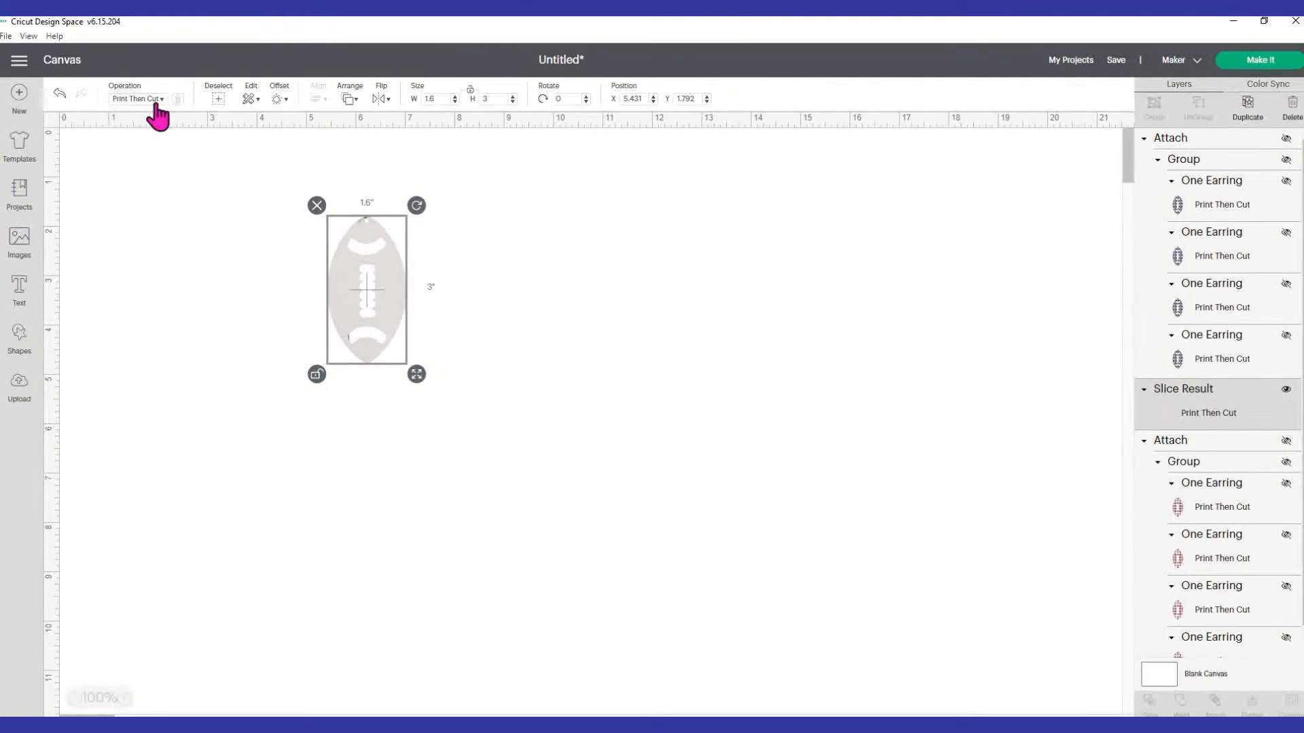
click(179, 101)
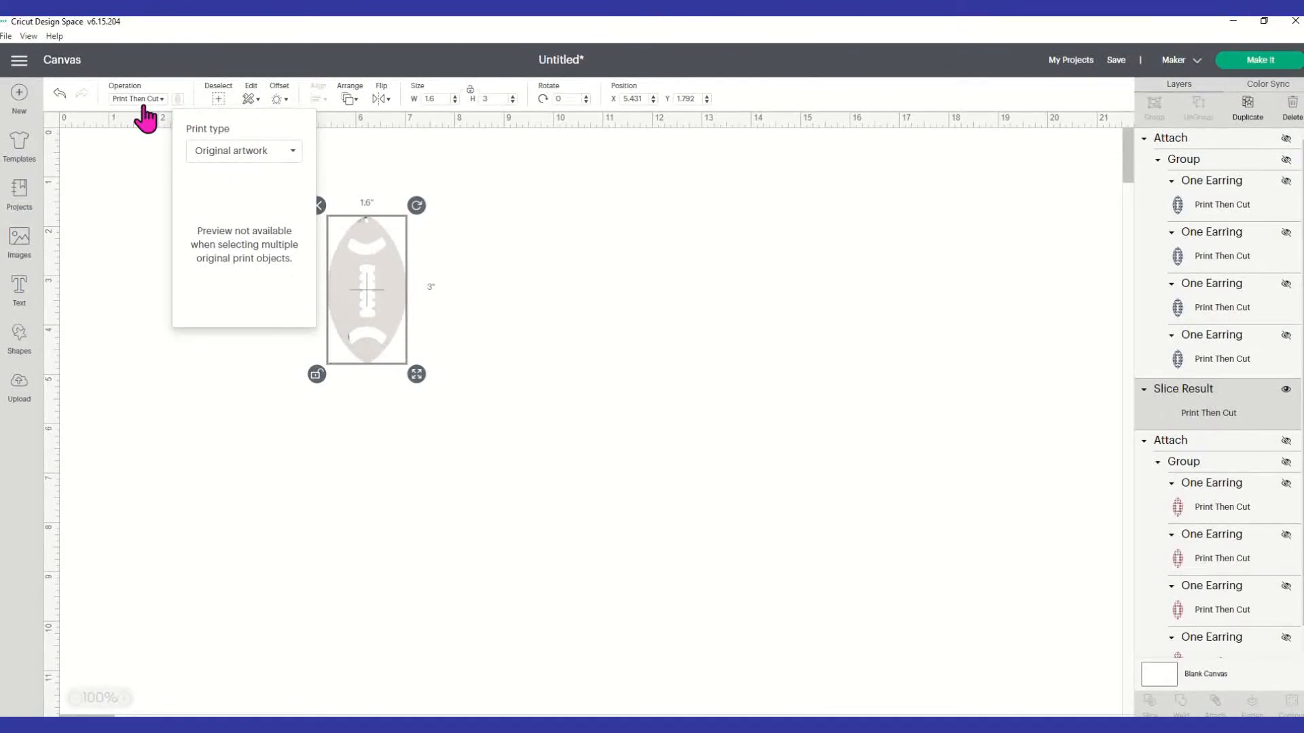
click(226, 152)
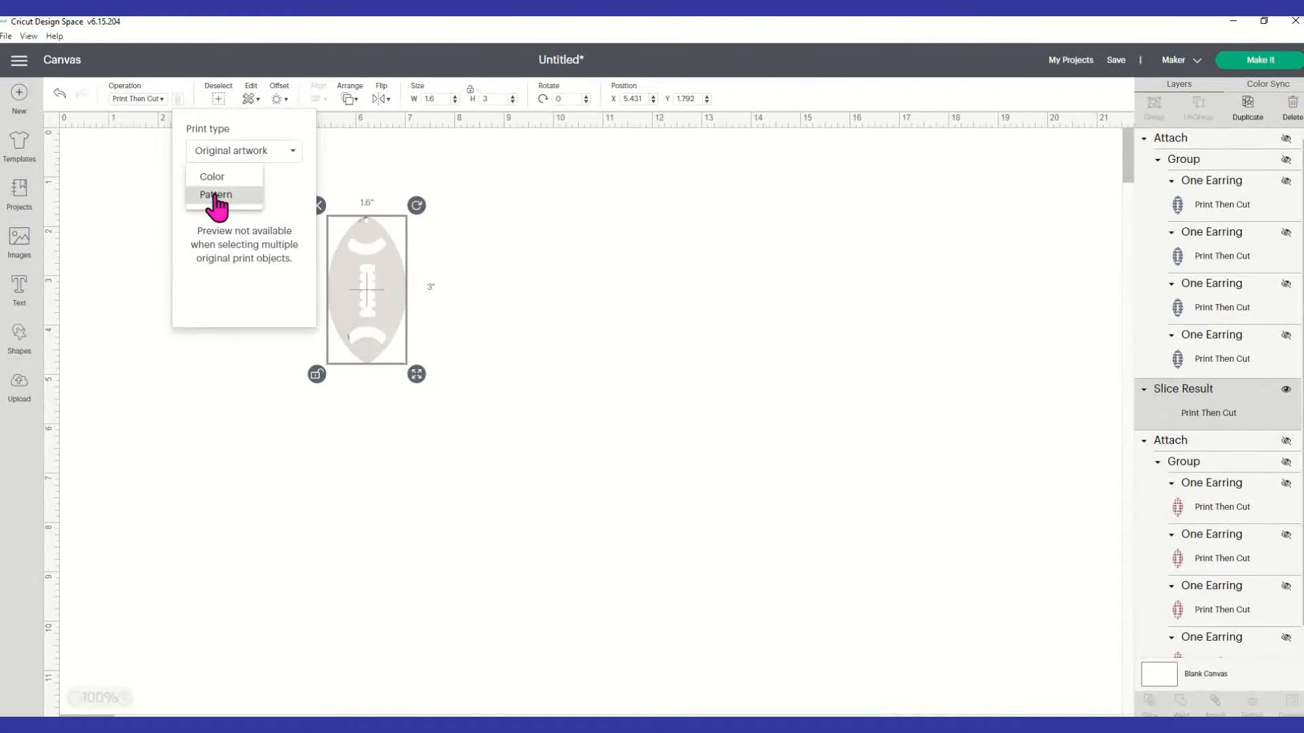
click(216, 196)
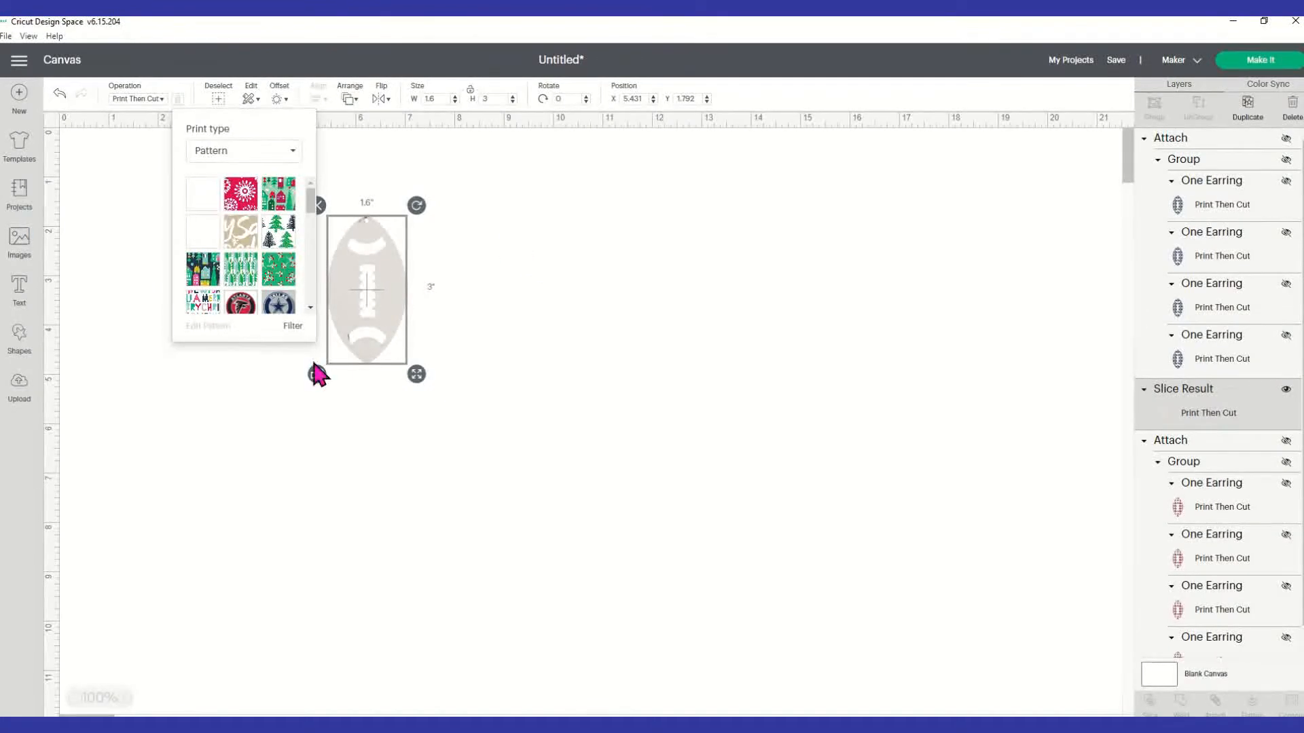
click(280, 307)
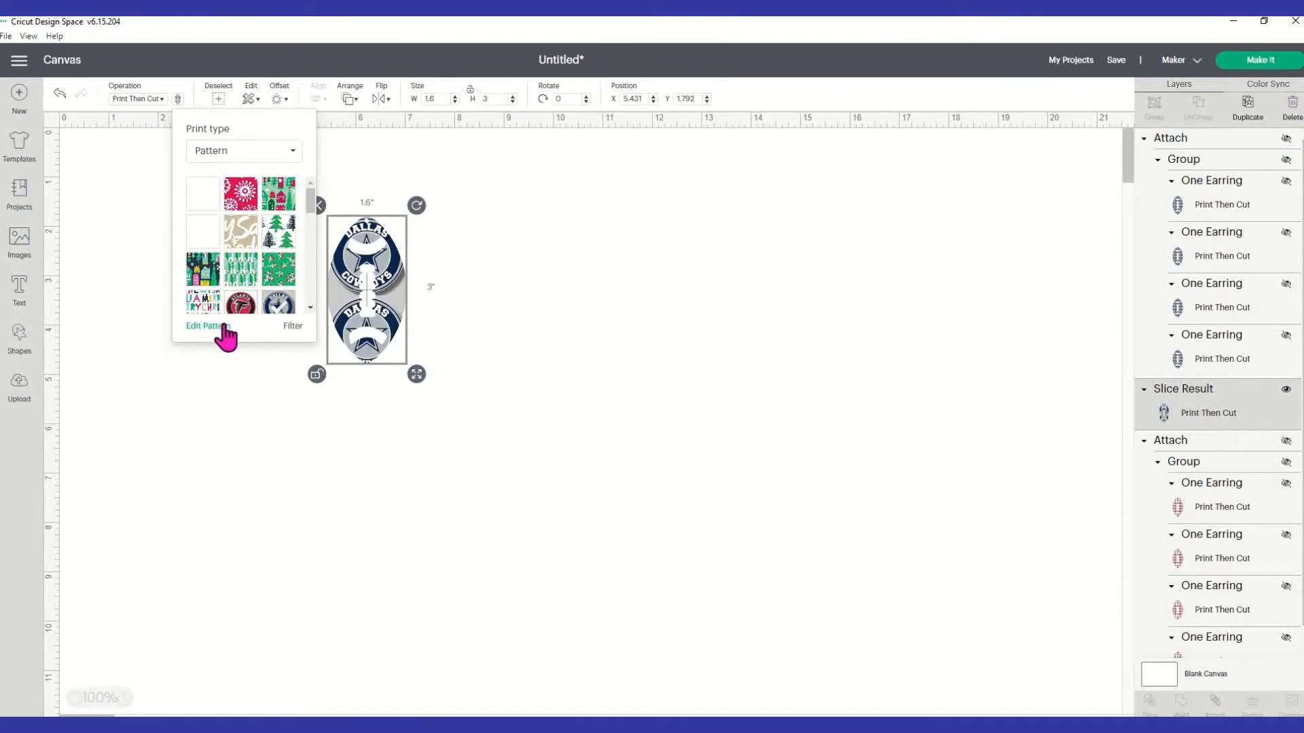
Reduce the scale of the earring's pattern fill to 22 and close the pattern editor
click(208, 326)
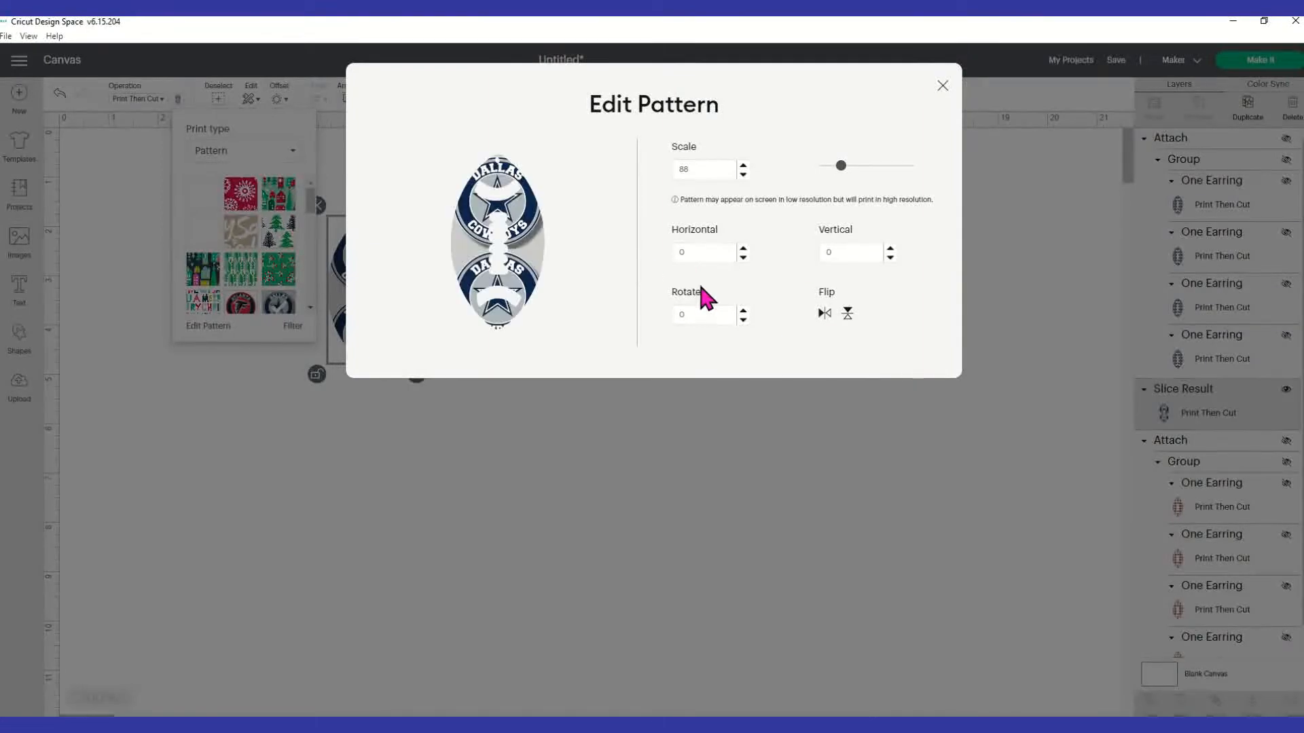
drag(840, 169, 825, 170)
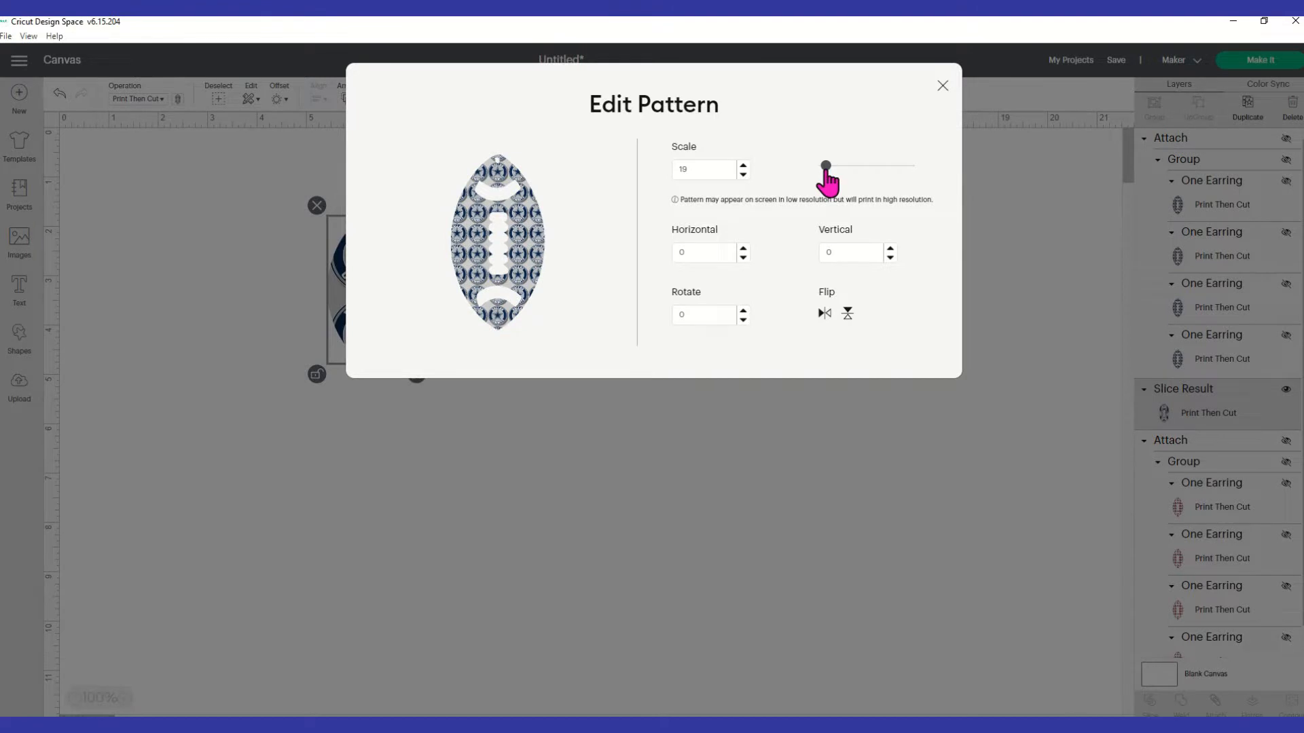
drag(826, 170, 826, 170)
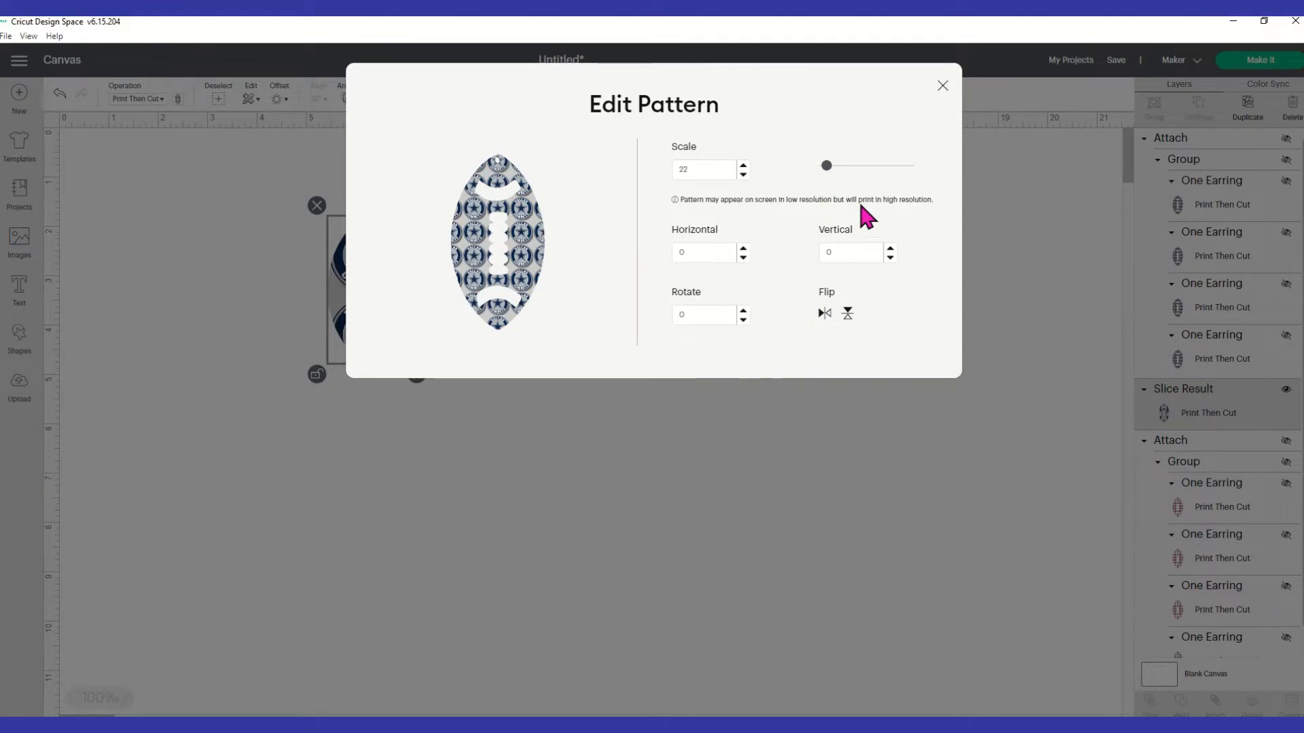
click(943, 87)
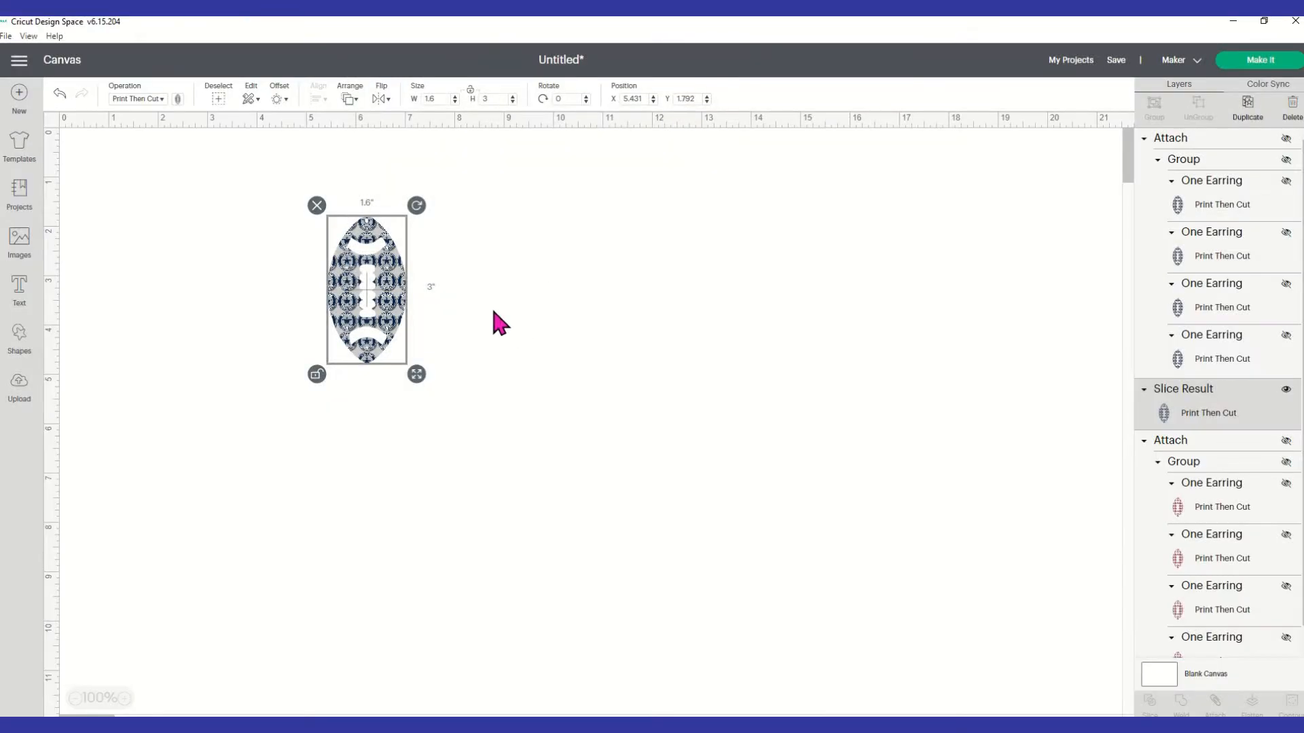
Duplicate the Dallas Cowboys patterned earring twice and line the copies up in a row beside the original
right_click(394, 297)
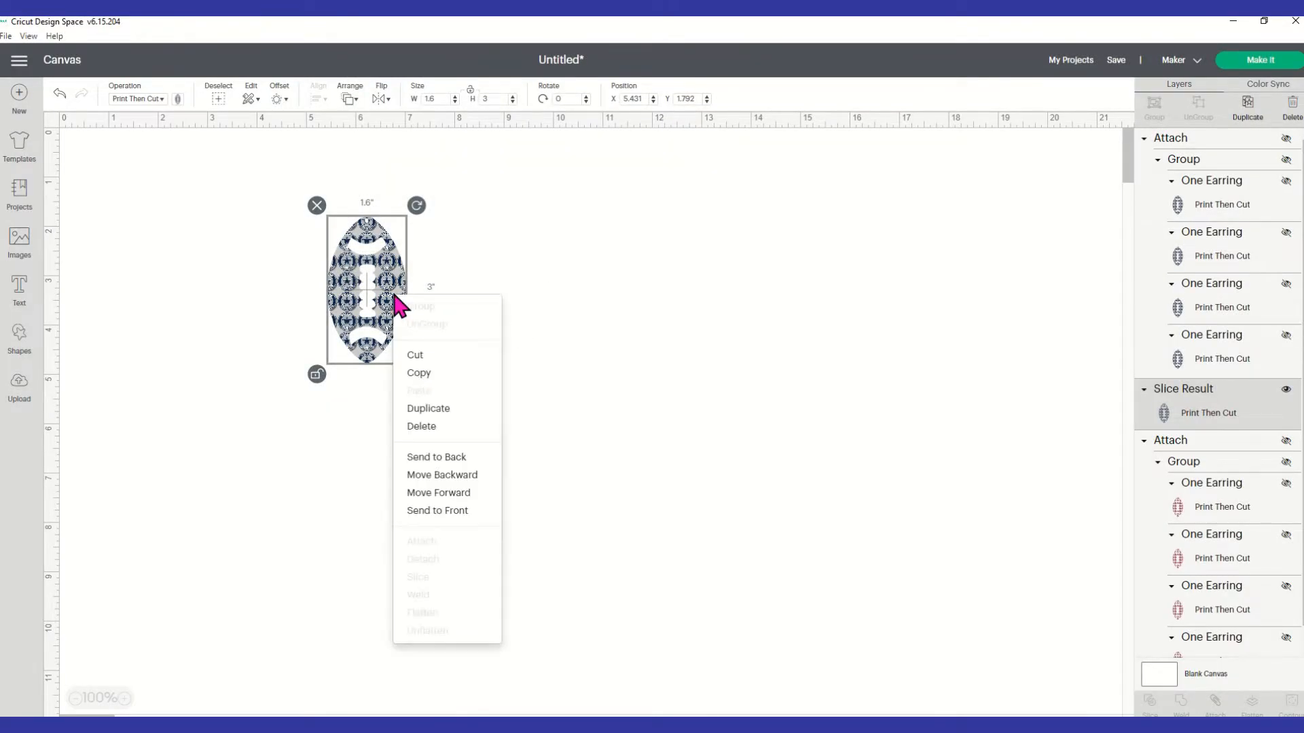
click(457, 412)
drag(401, 342, 473, 326)
right_click(473, 325)
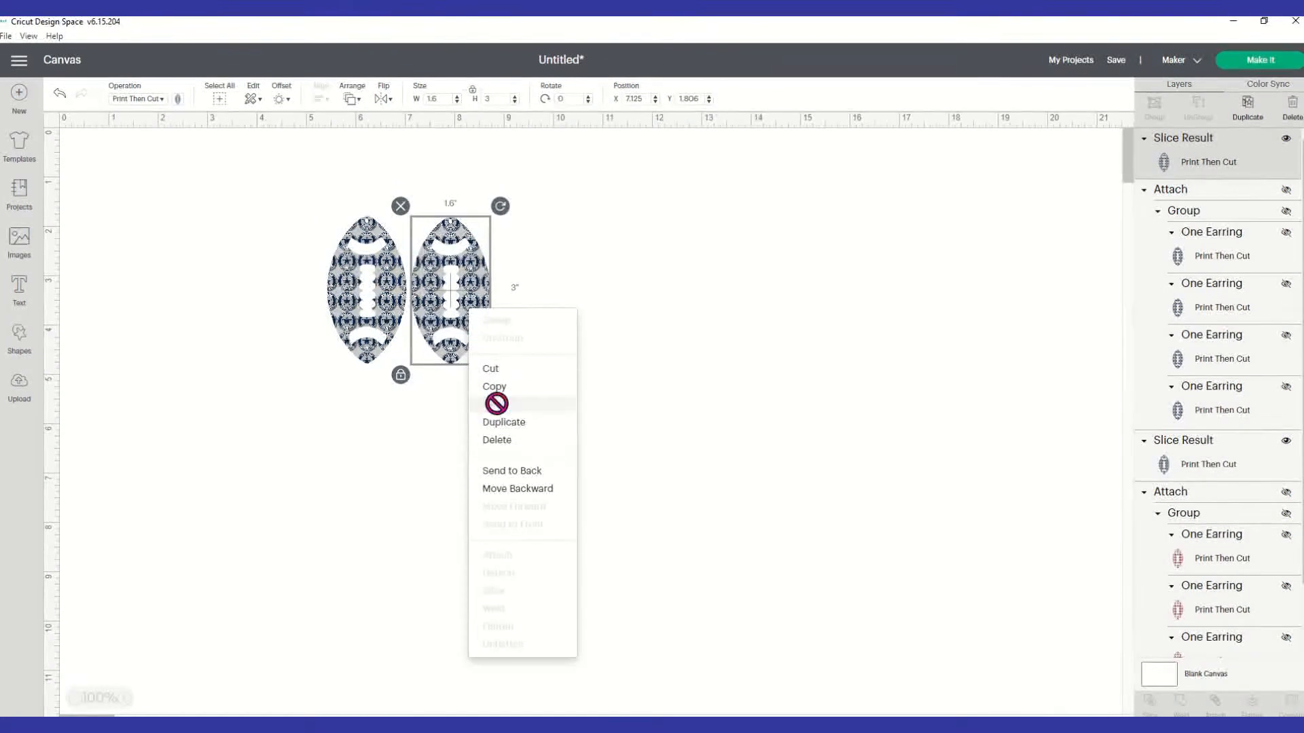
click(501, 422)
drag(457, 355, 539, 337)
Add a third duplicate of the patterned earring at the end of the row to complete a set of four
right_click(560, 314)
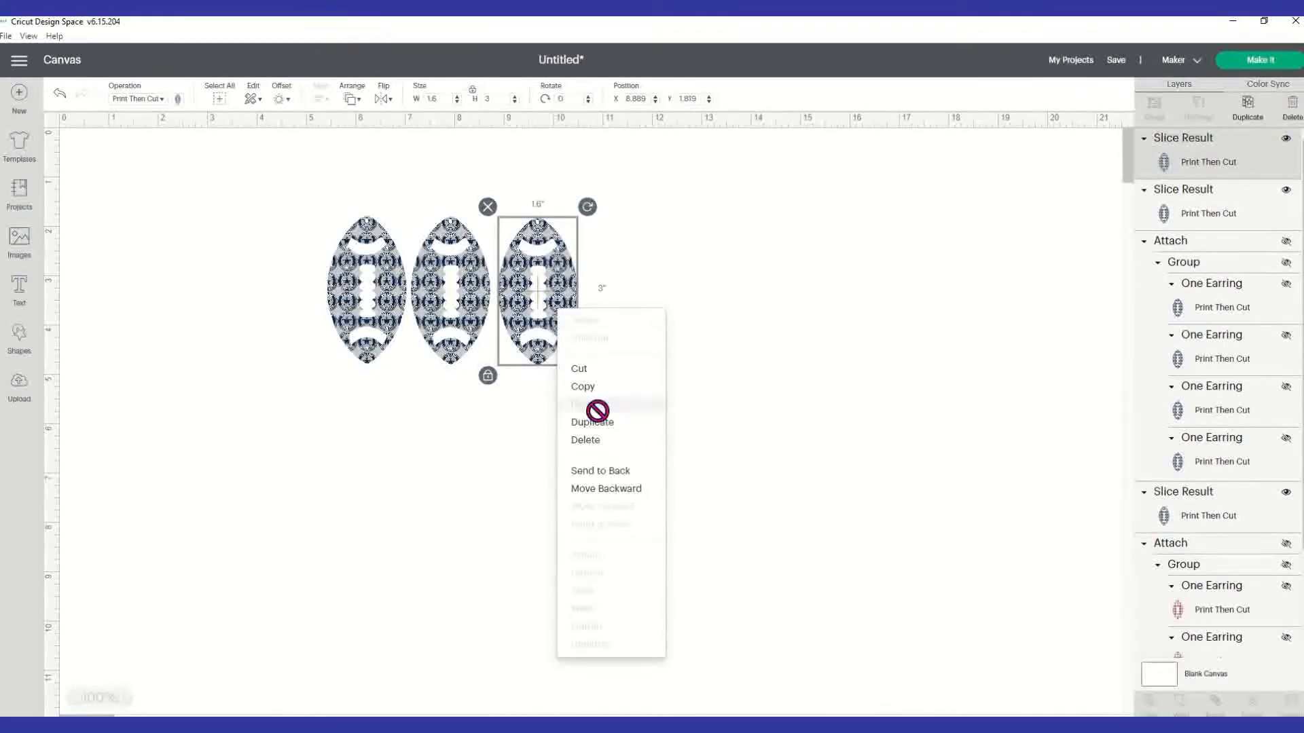
click(598, 426)
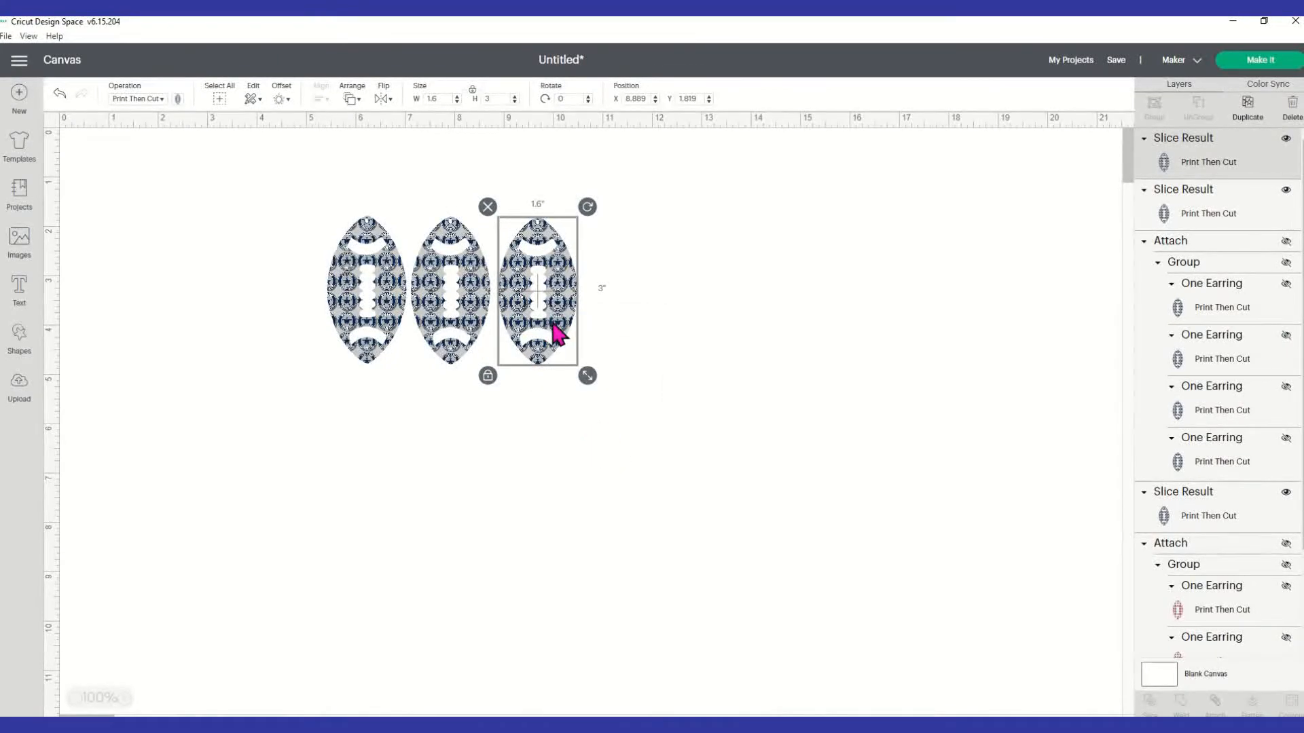
click(561, 431)
click(568, 334)
right_click(567, 334)
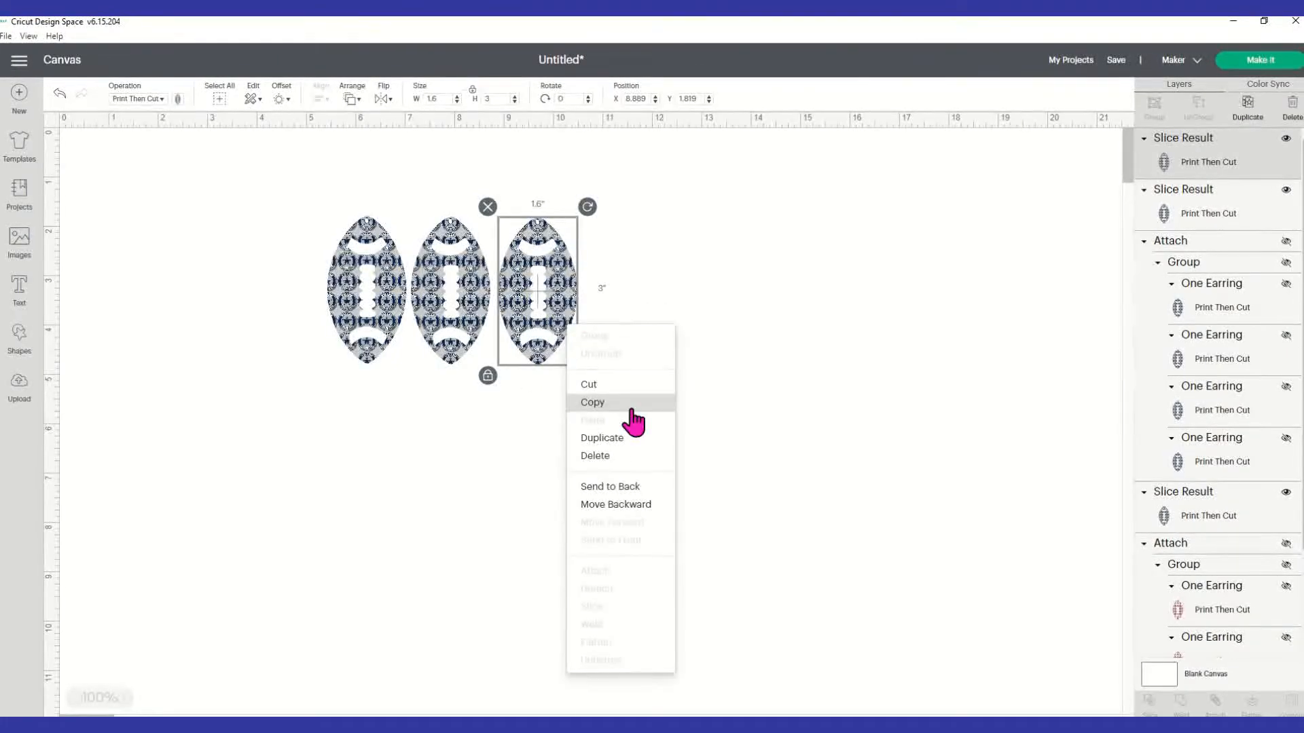
click(622, 440)
drag(553, 344, 623, 328)
click(761, 339)
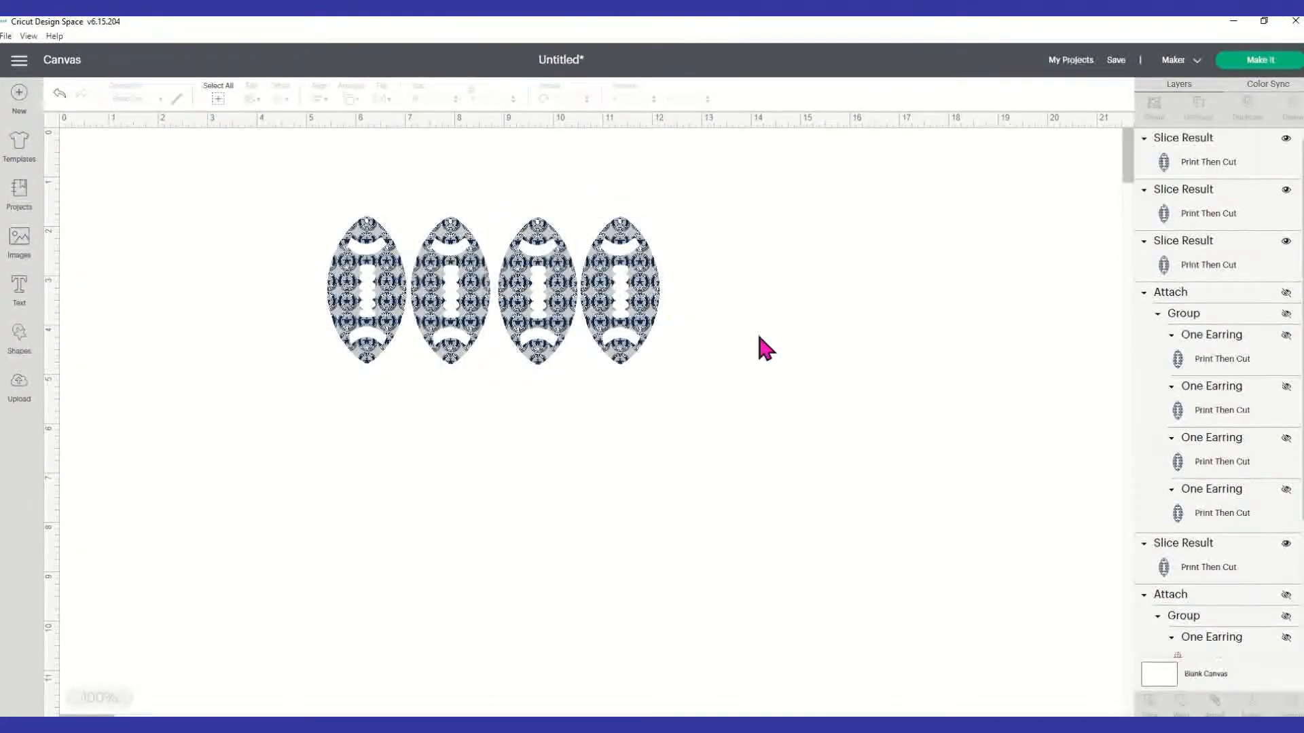
Group the four Dallas Cowboys earrings and deselect them
drag(296, 194, 750, 431)
click(1158, 114)
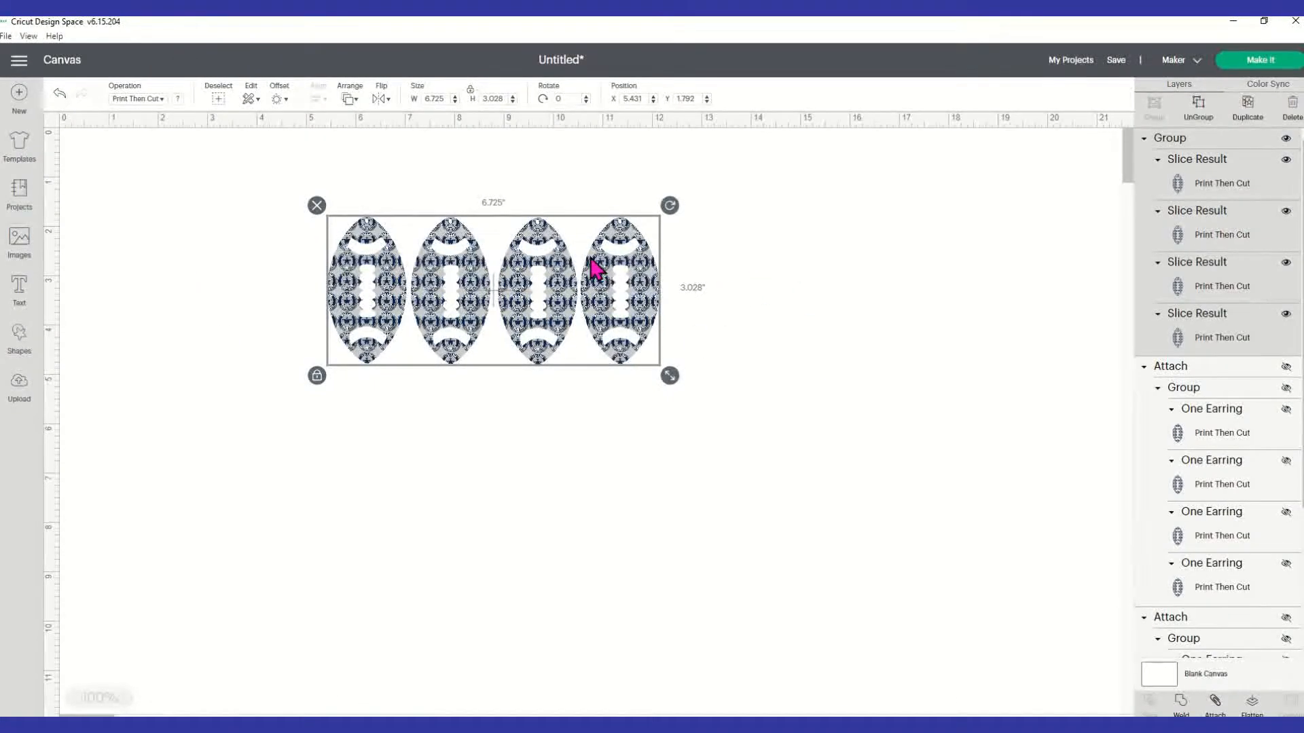
click(757, 292)
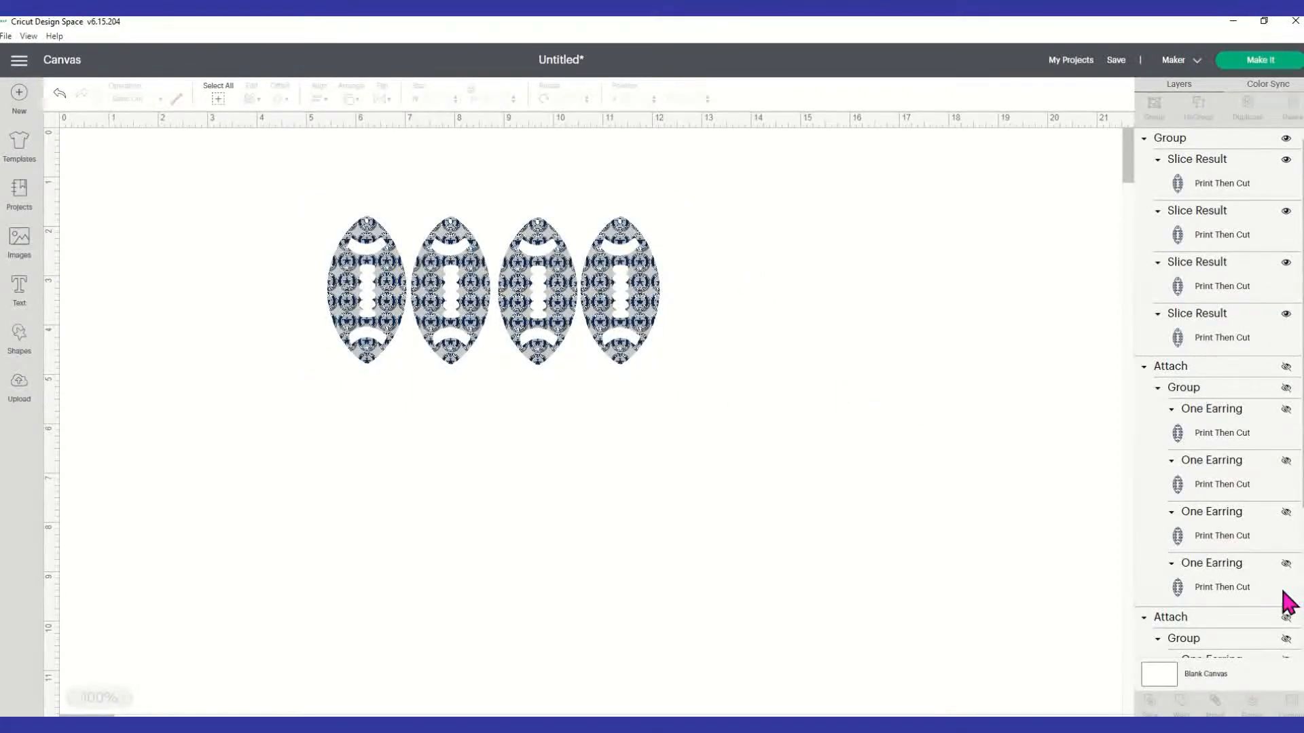
Duplicate the grouped row of four earrings and place the copy directly below the original row
click(387, 306)
right_click(384, 306)
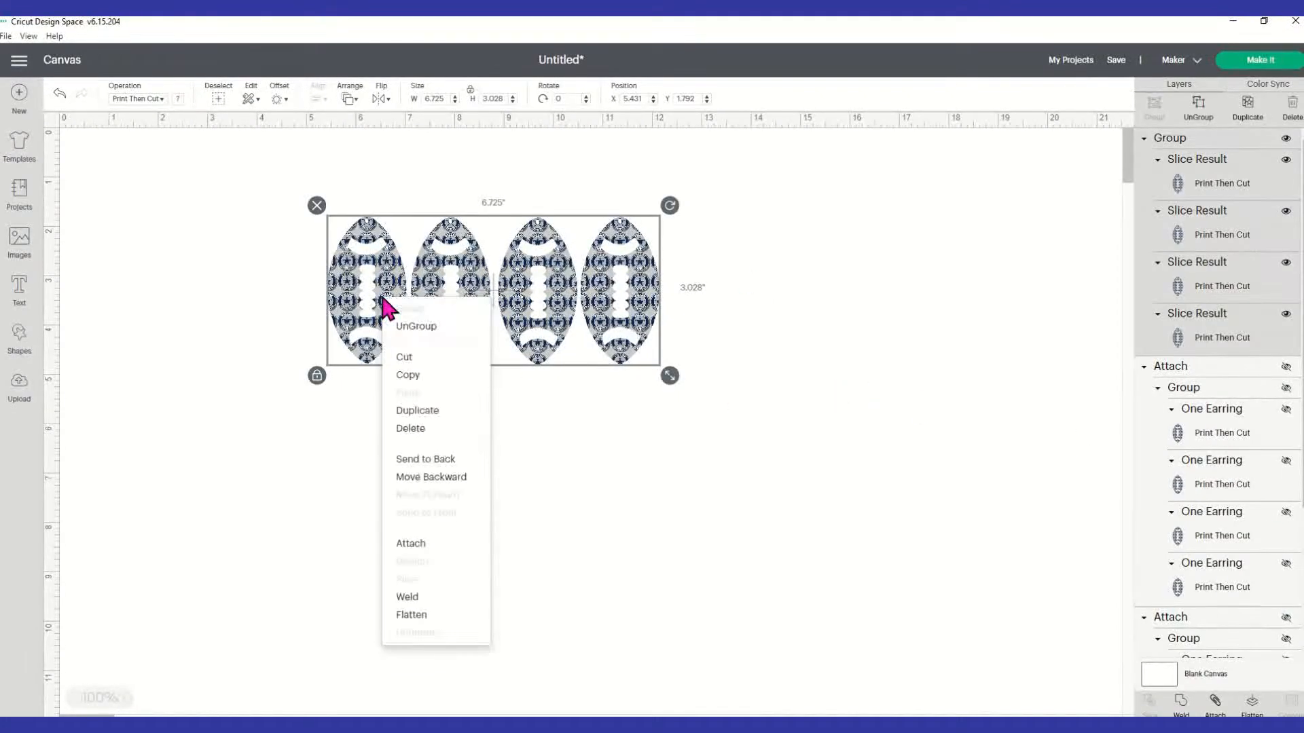
click(417, 410)
drag(525, 257, 516, 420)
Fill the lower row of earrings with the Atlanta Falcons pattern and reduce the pattern scale to 25
click(177, 99)
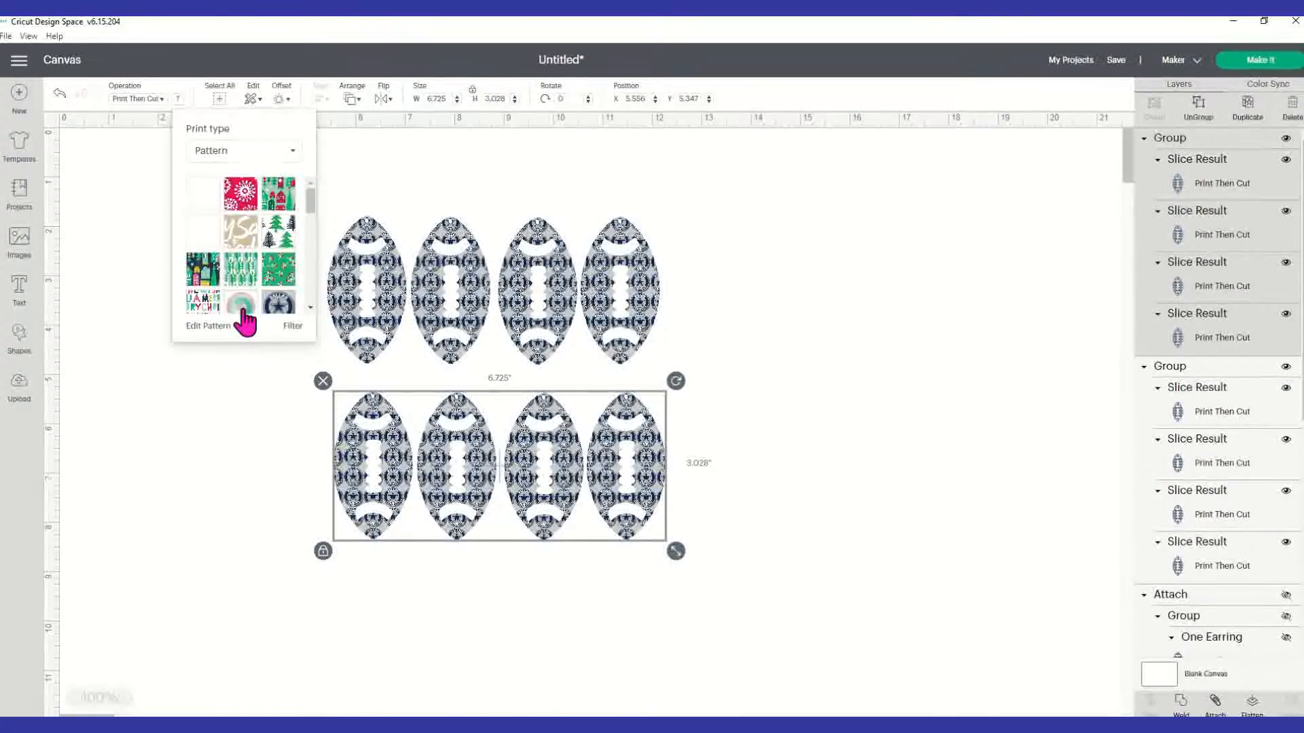
click(241, 305)
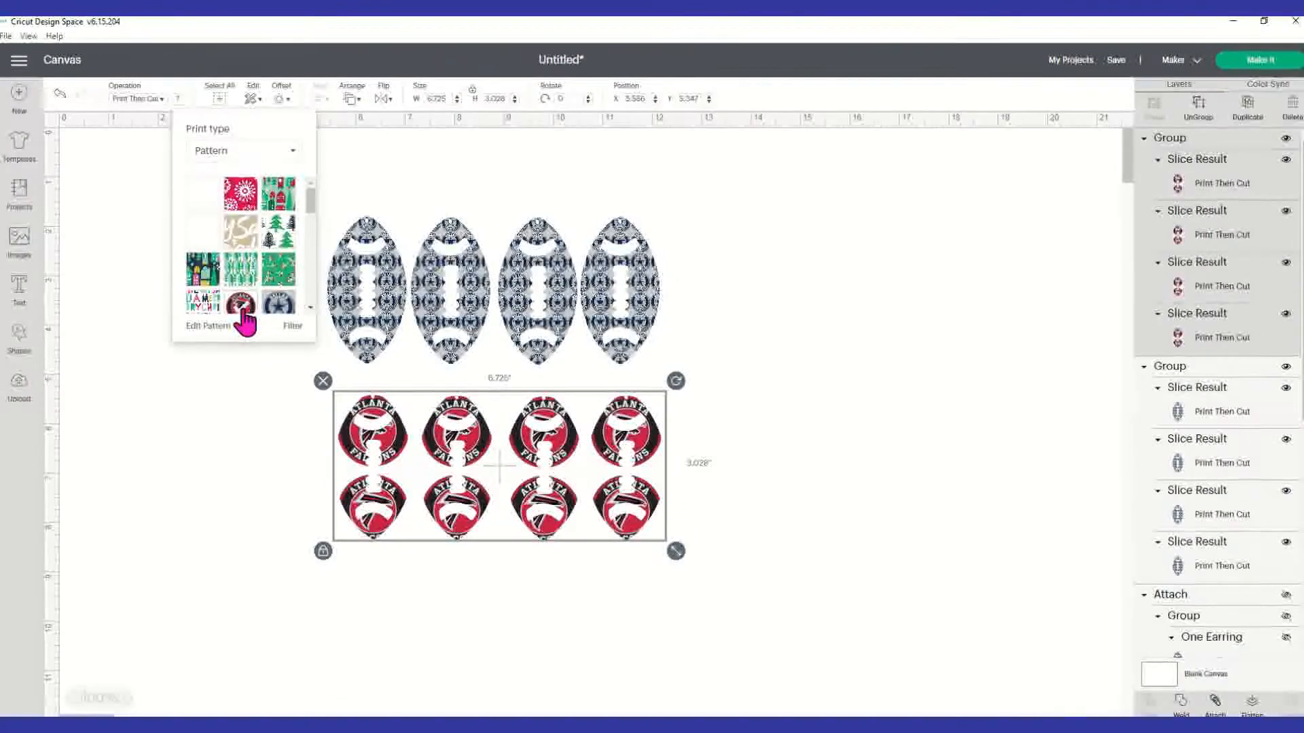
click(208, 327)
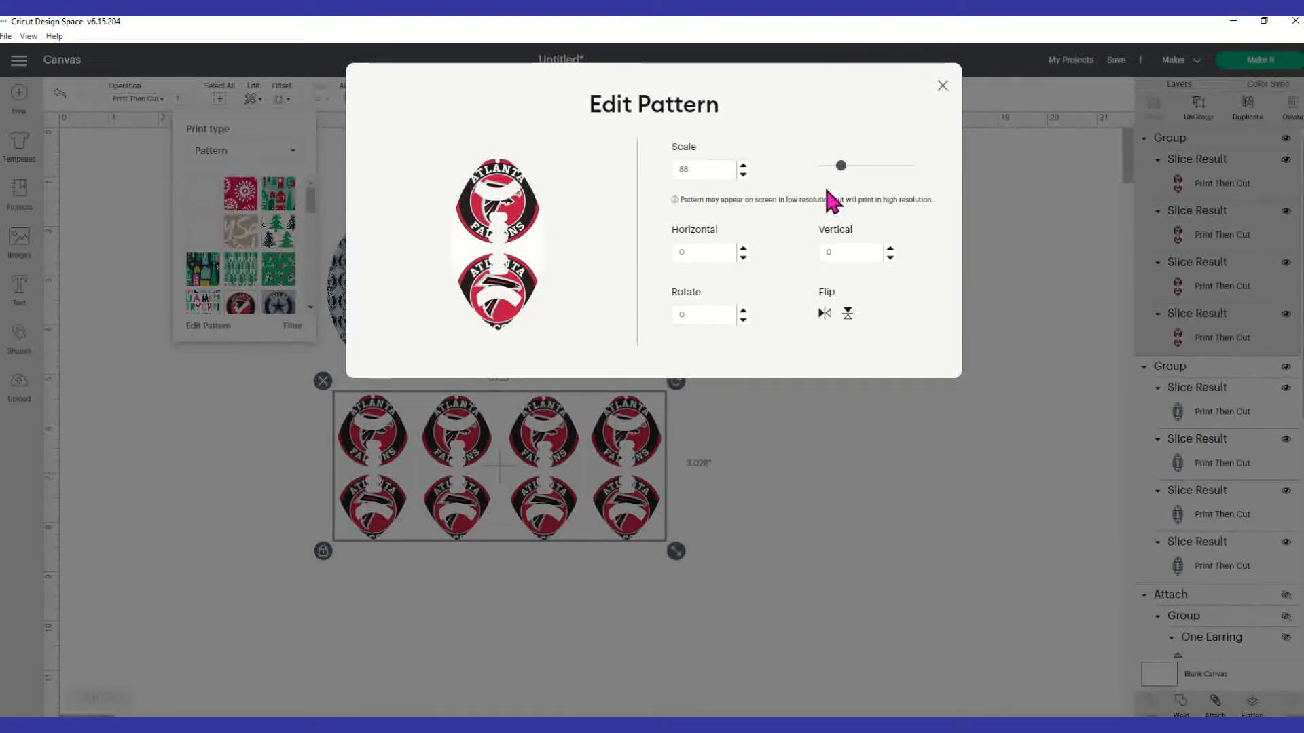
drag(840, 168, 827, 169)
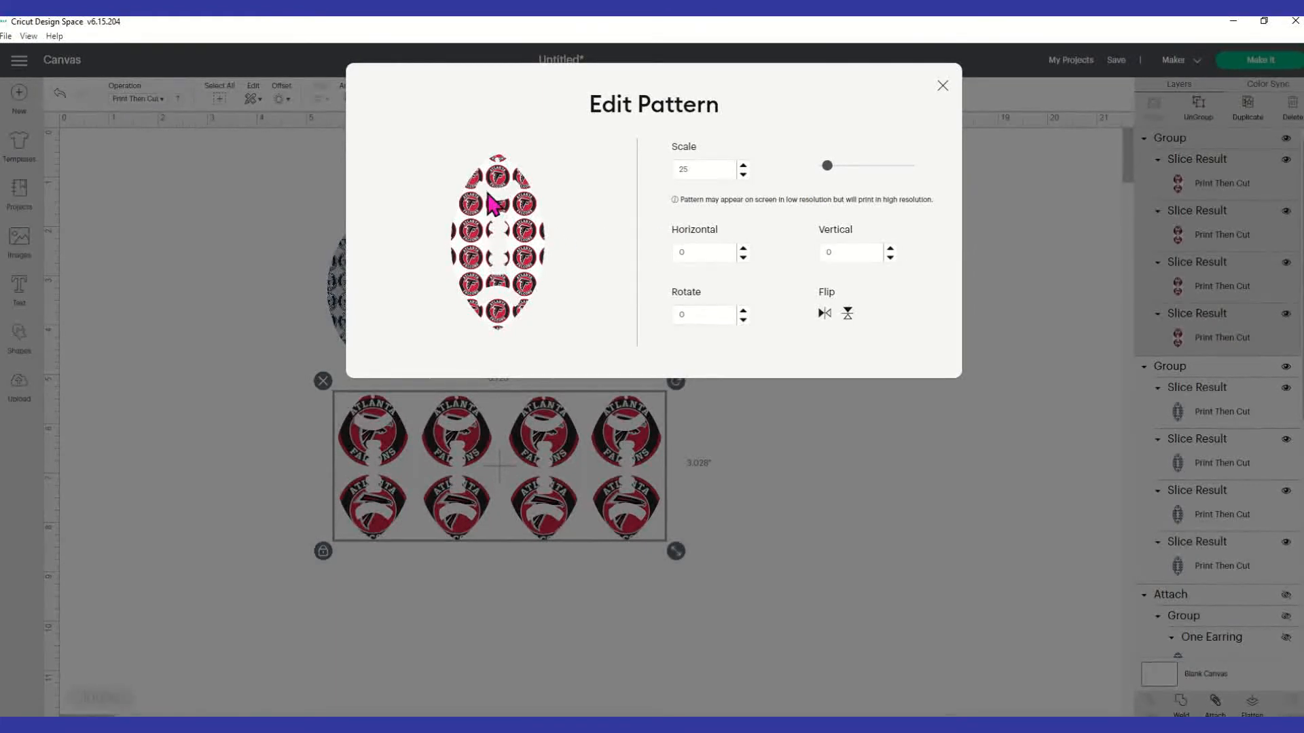
click(929, 91)
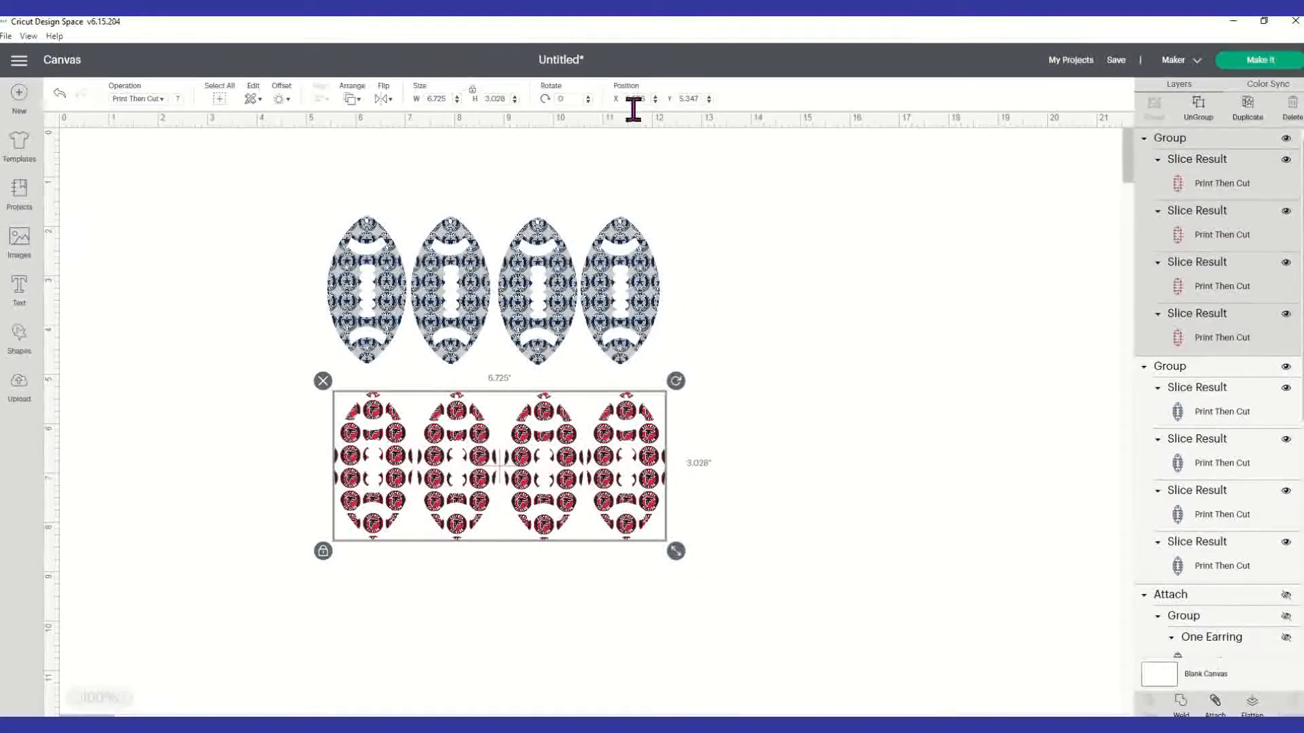
click(620, 329)
click(609, 503)
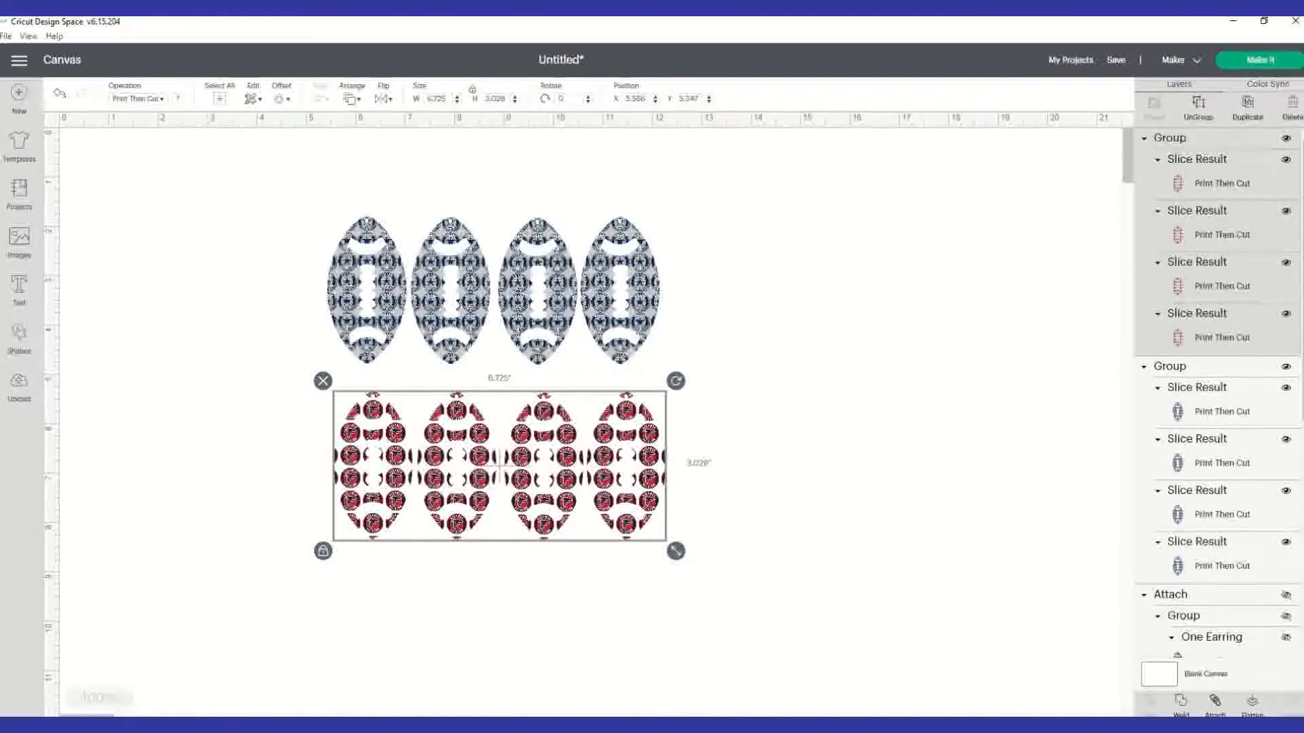
click(591, 267)
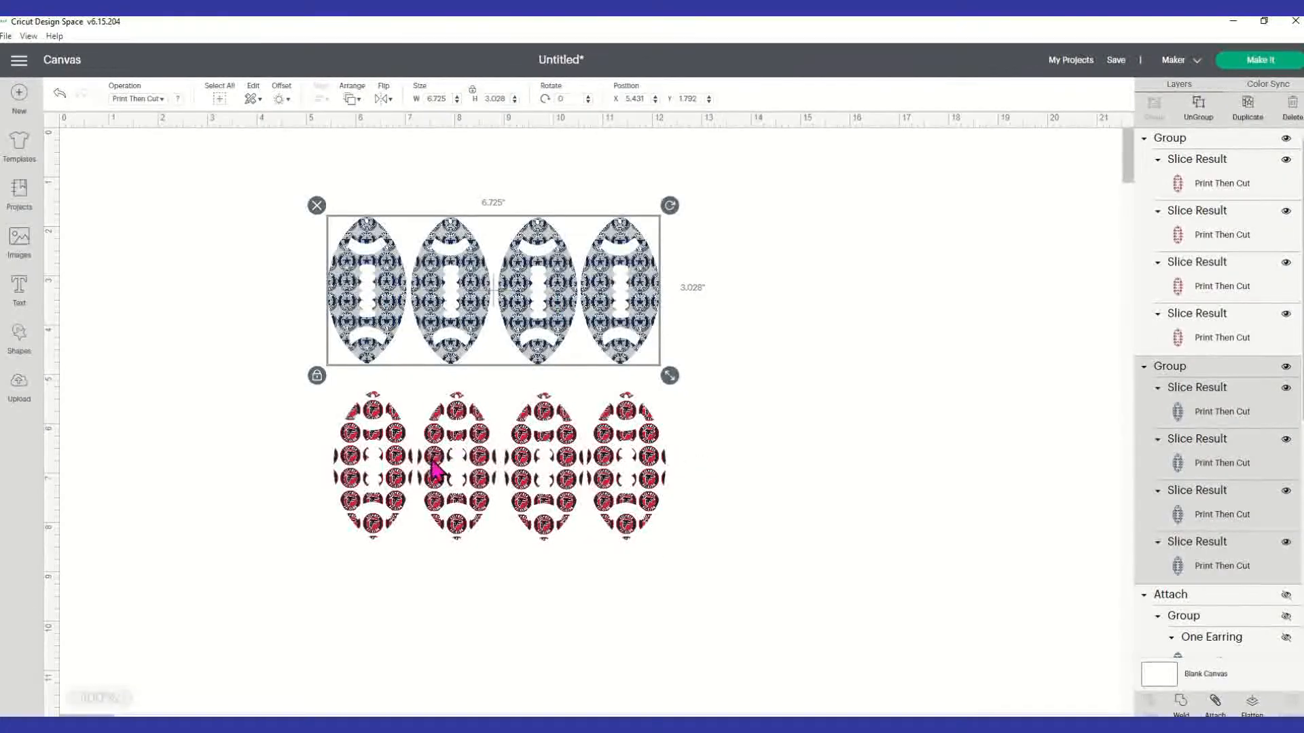
click(532, 305)
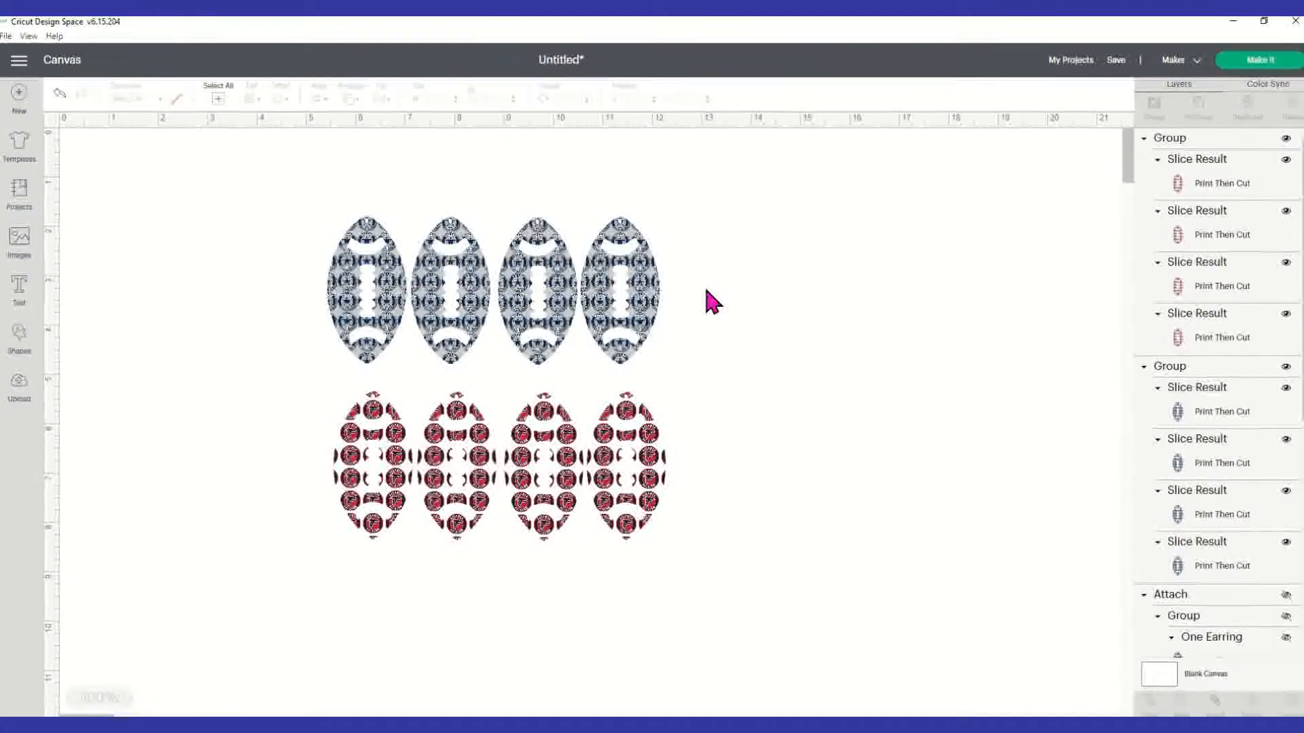
Hide the Atlanta Falcons earring group and attach the four Dallas Cowboys earrings
drag(307, 389, 717, 555)
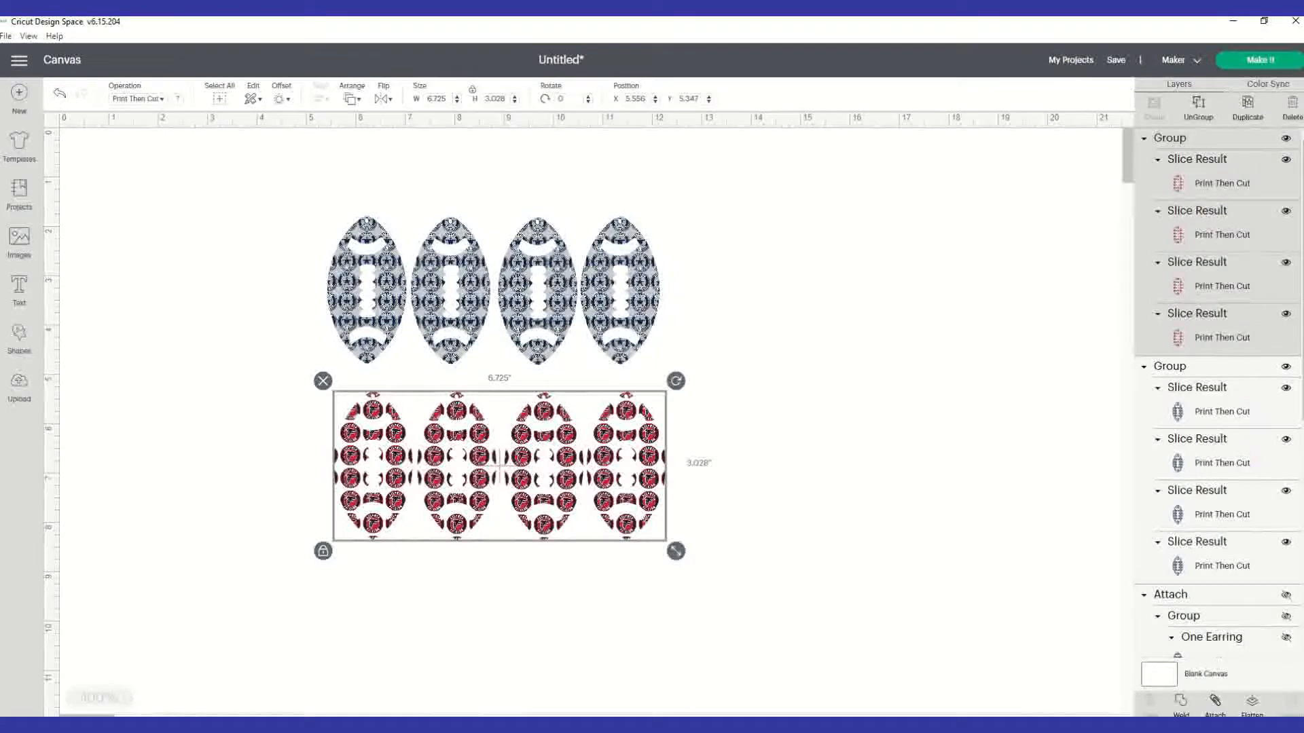
click(1285, 139)
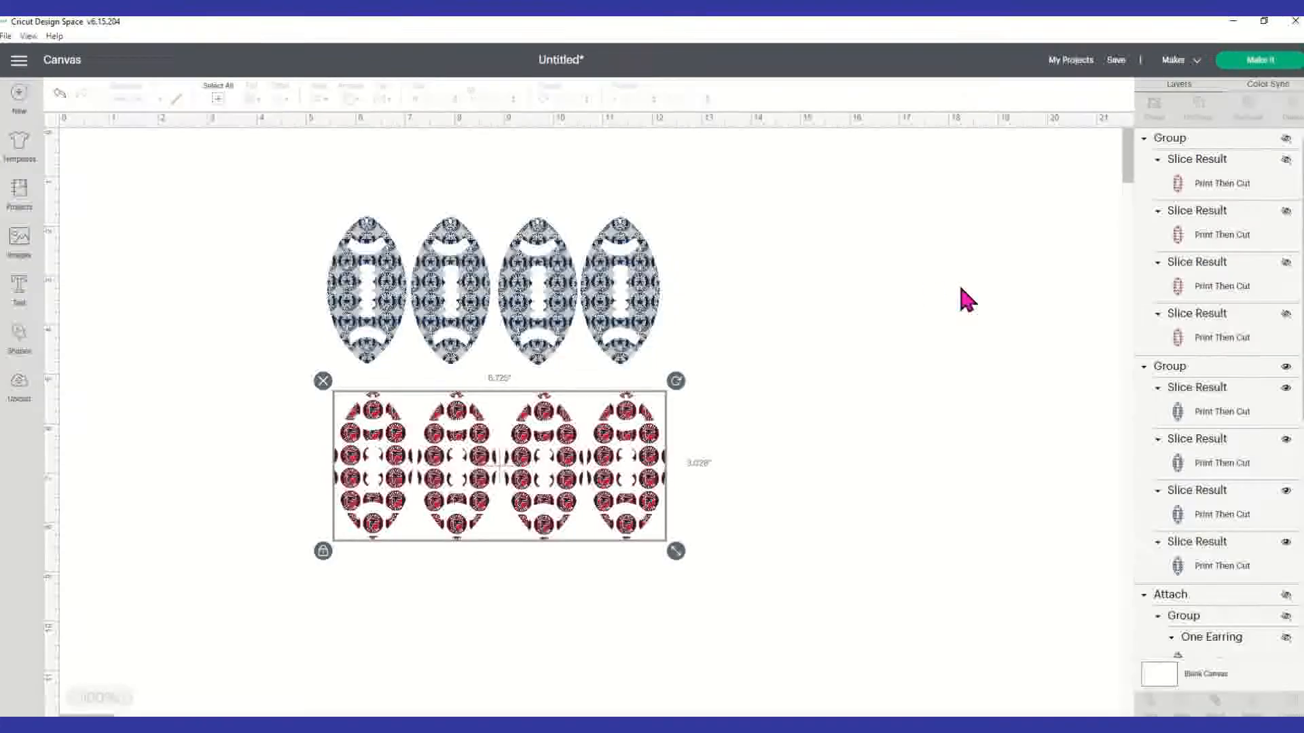
drag(243, 184, 787, 452)
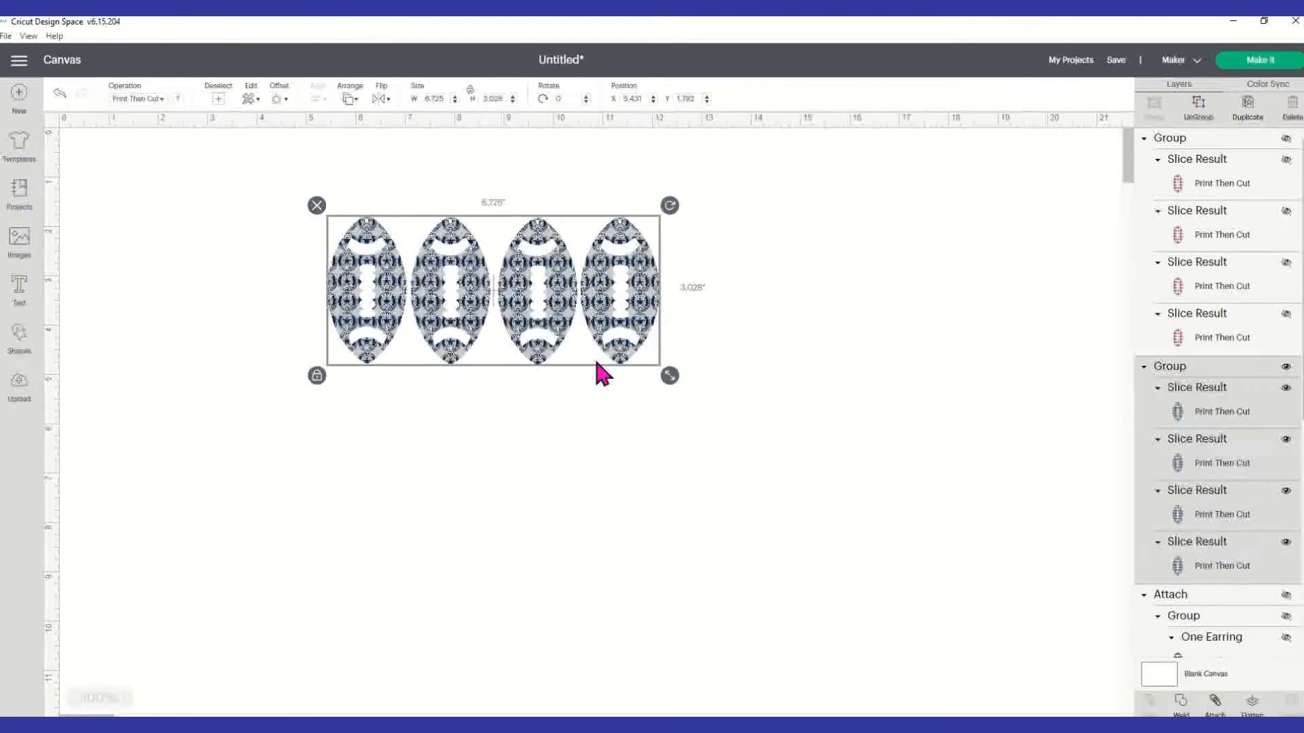
click(1215, 701)
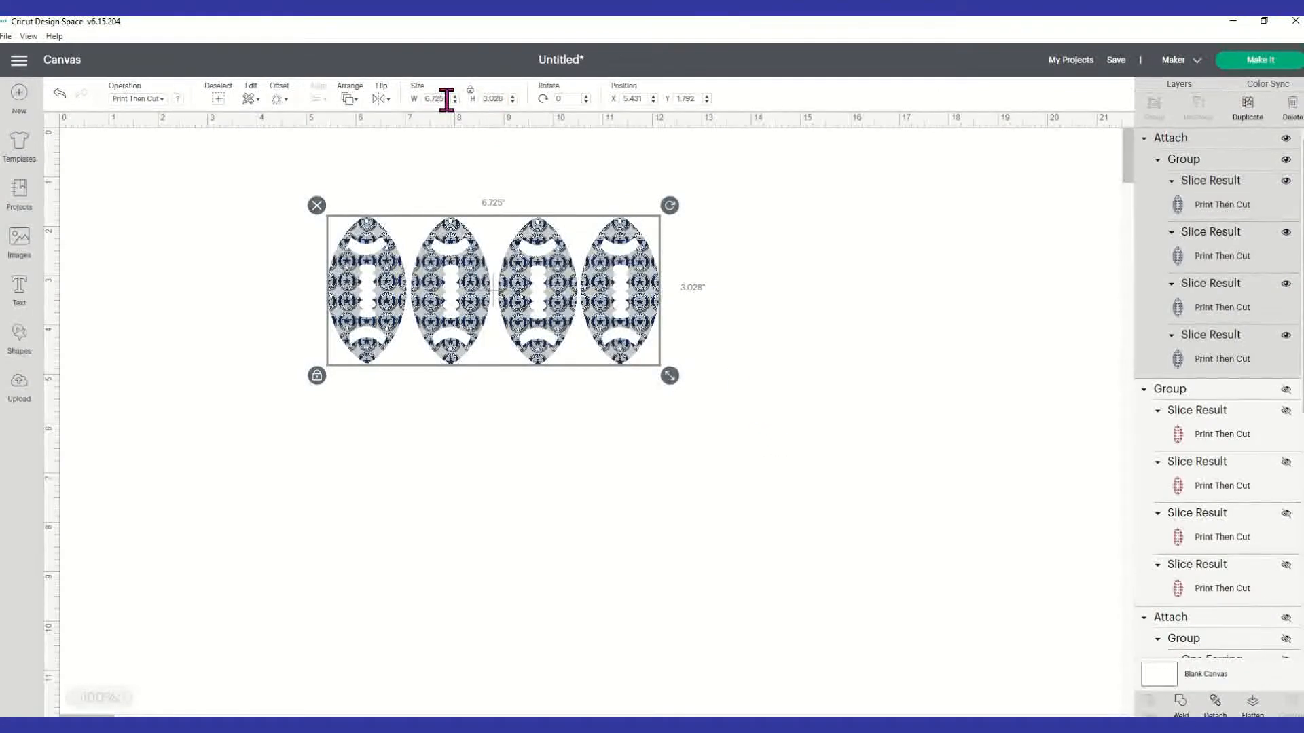
Send the attached earrings to the mat preview with Mirror turned on, and continue to the print setup
click(1255, 62)
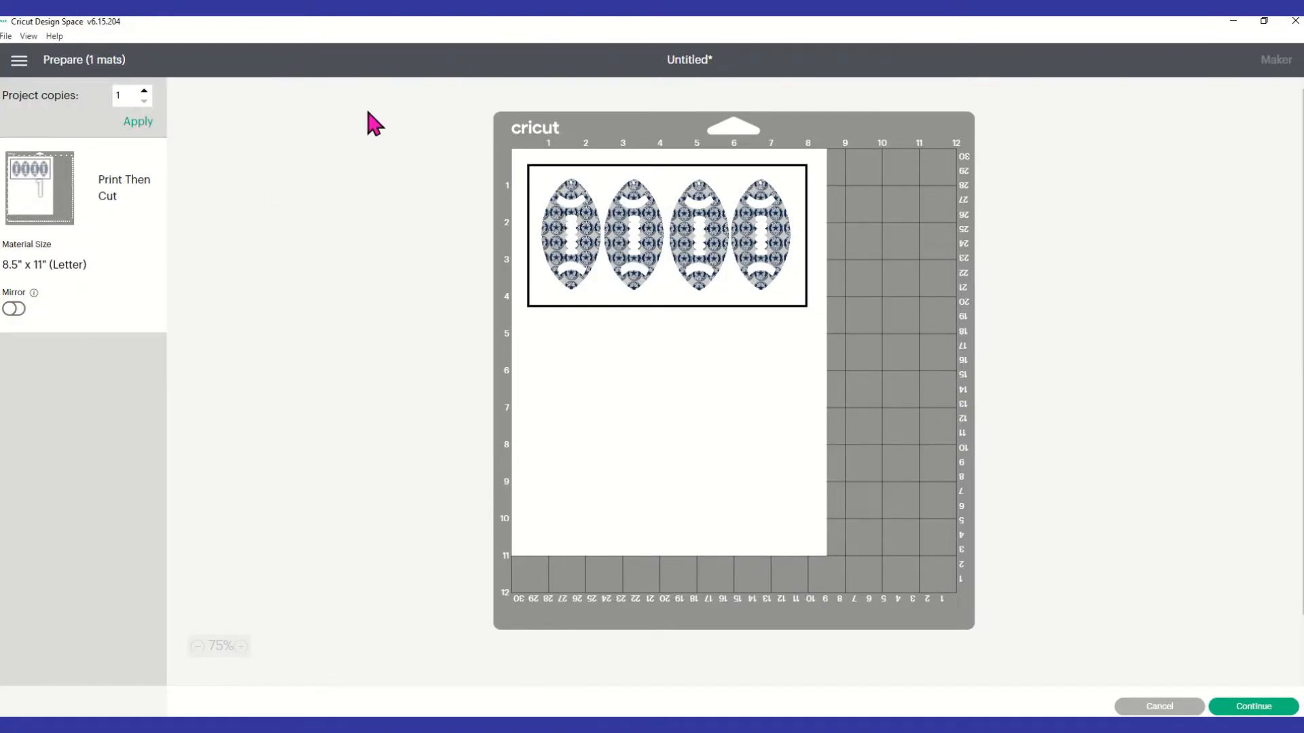
click(20, 309)
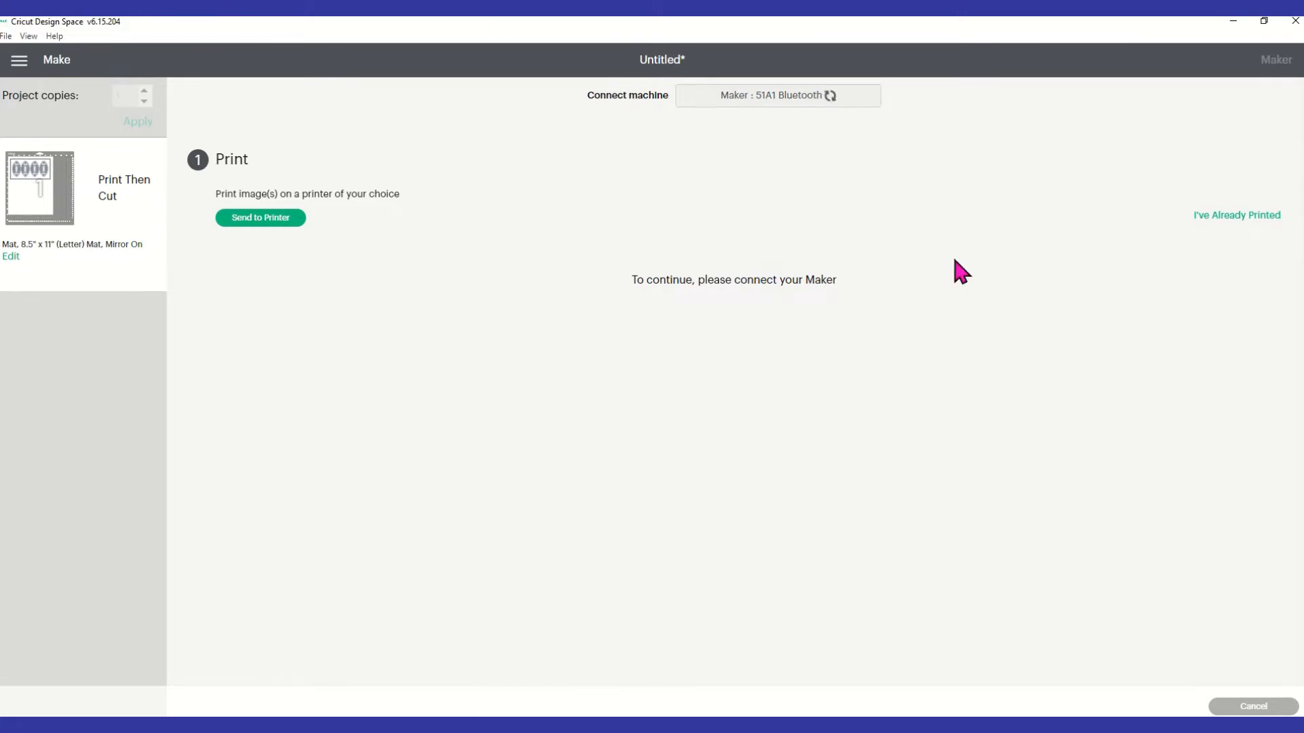
click(294, 218)
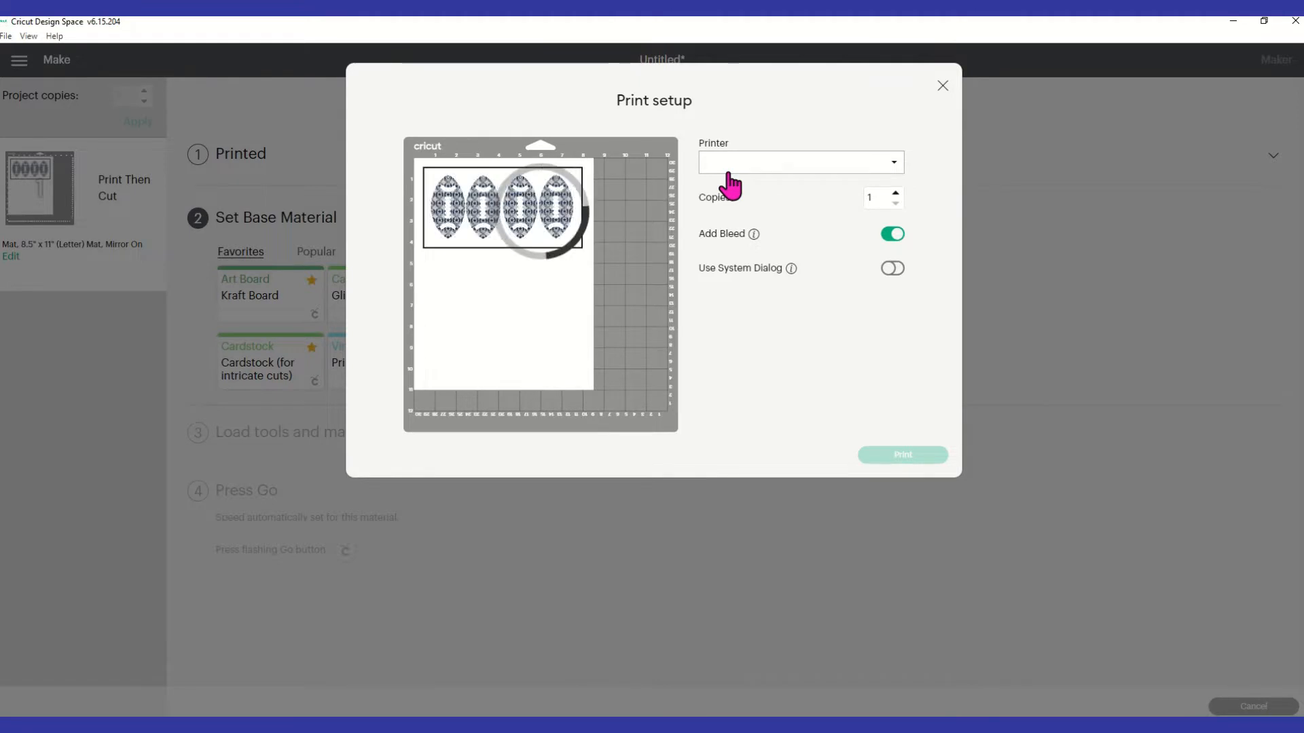
Turn off Add Bleed, turn on Use System Dialog and open the system print dialog for the WF-7720 Series printer
click(893, 235)
click(902, 269)
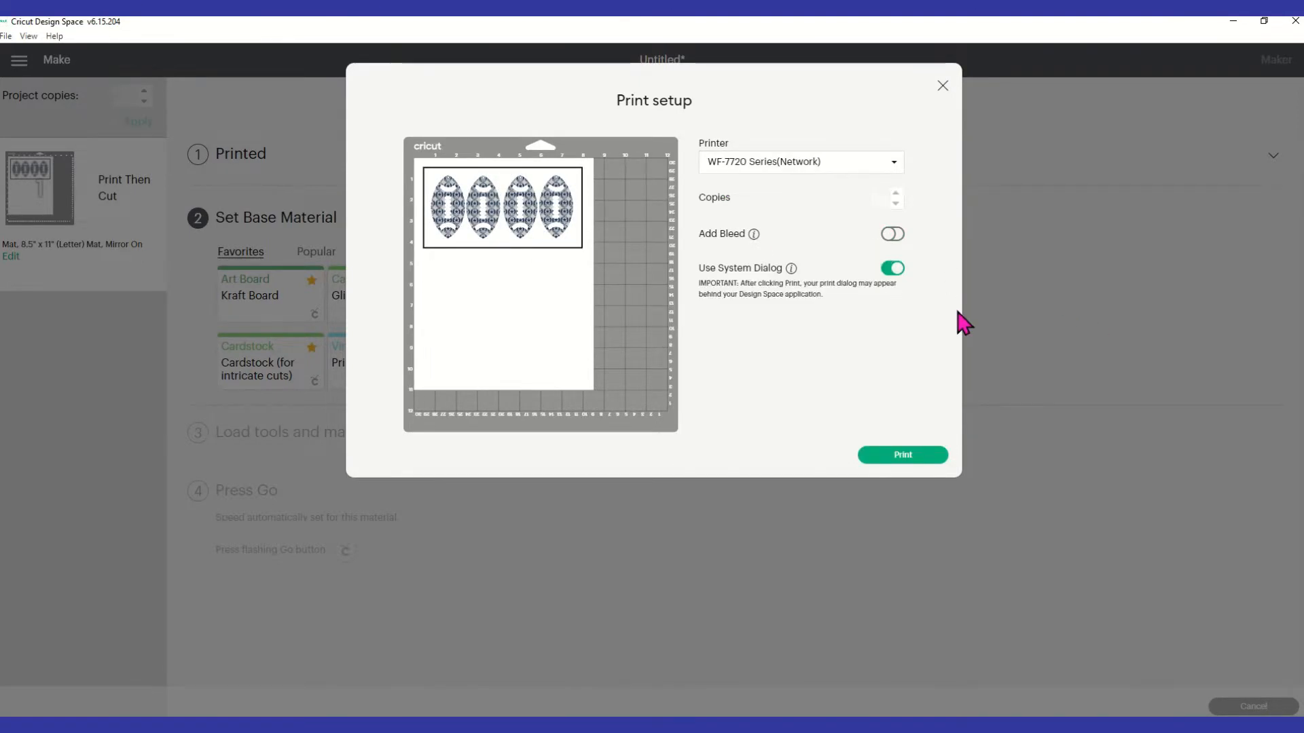
click(904, 467)
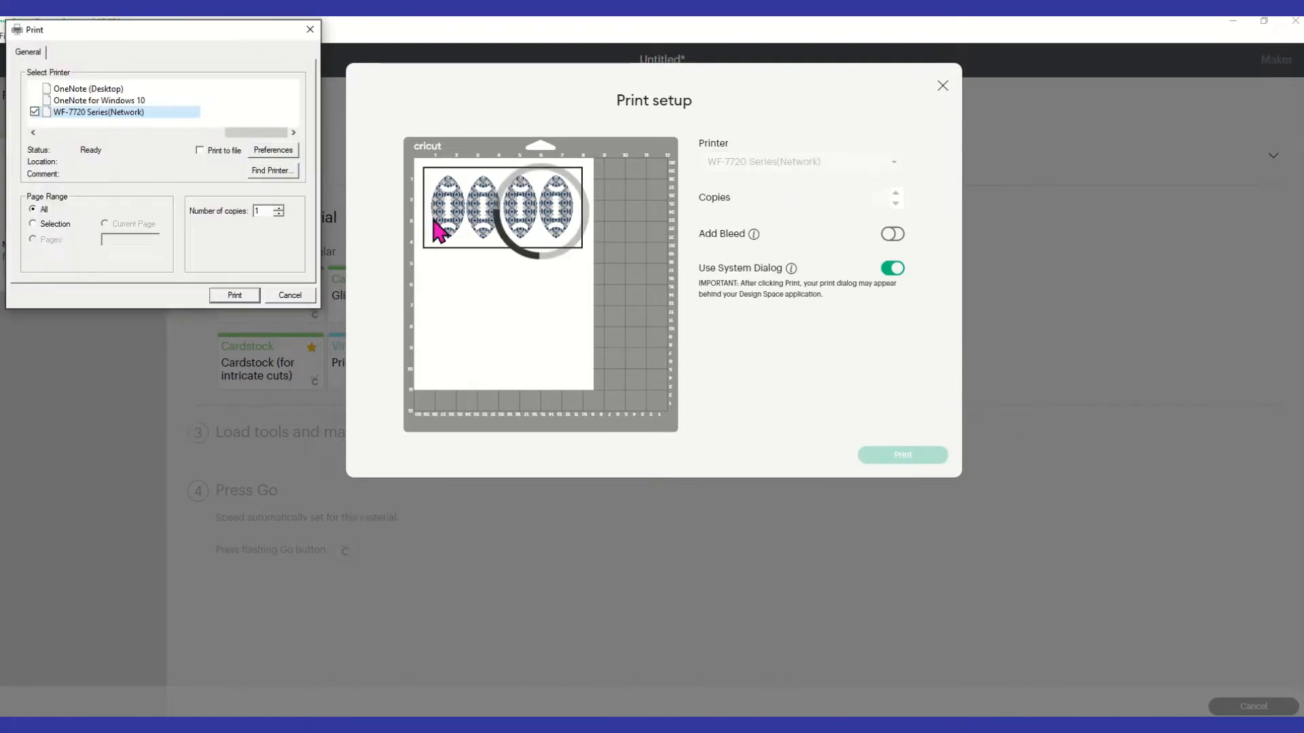
In the printer's preferences, set the paper source to Paper Cassette 1 and raise the custom print quality to its maximum
click(275, 150)
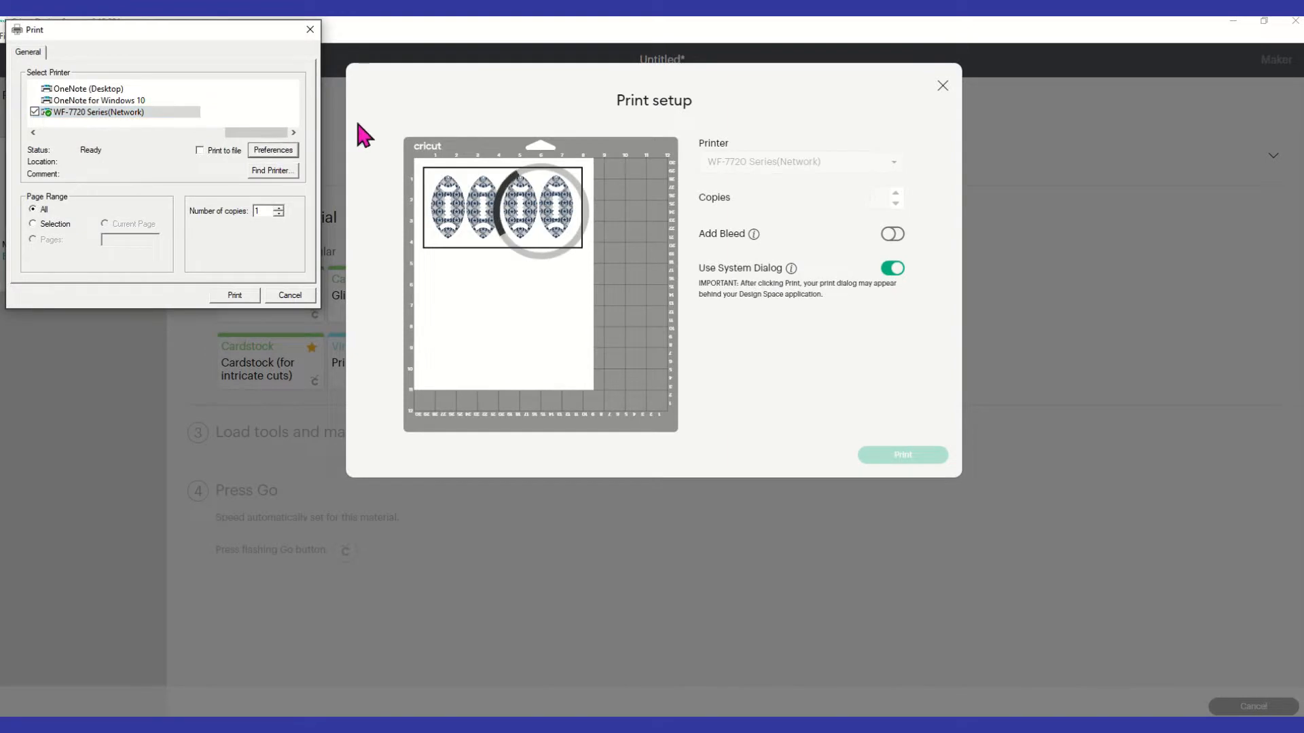
click(284, 124)
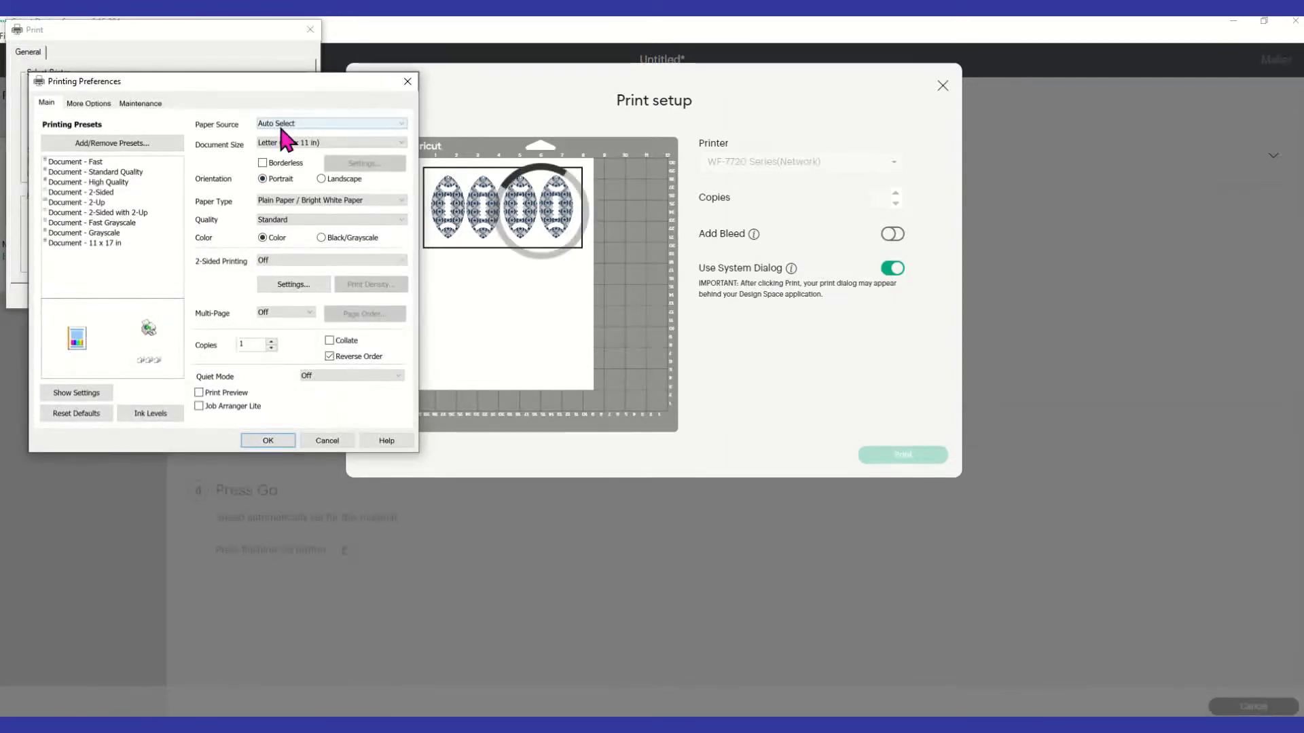
click(291, 144)
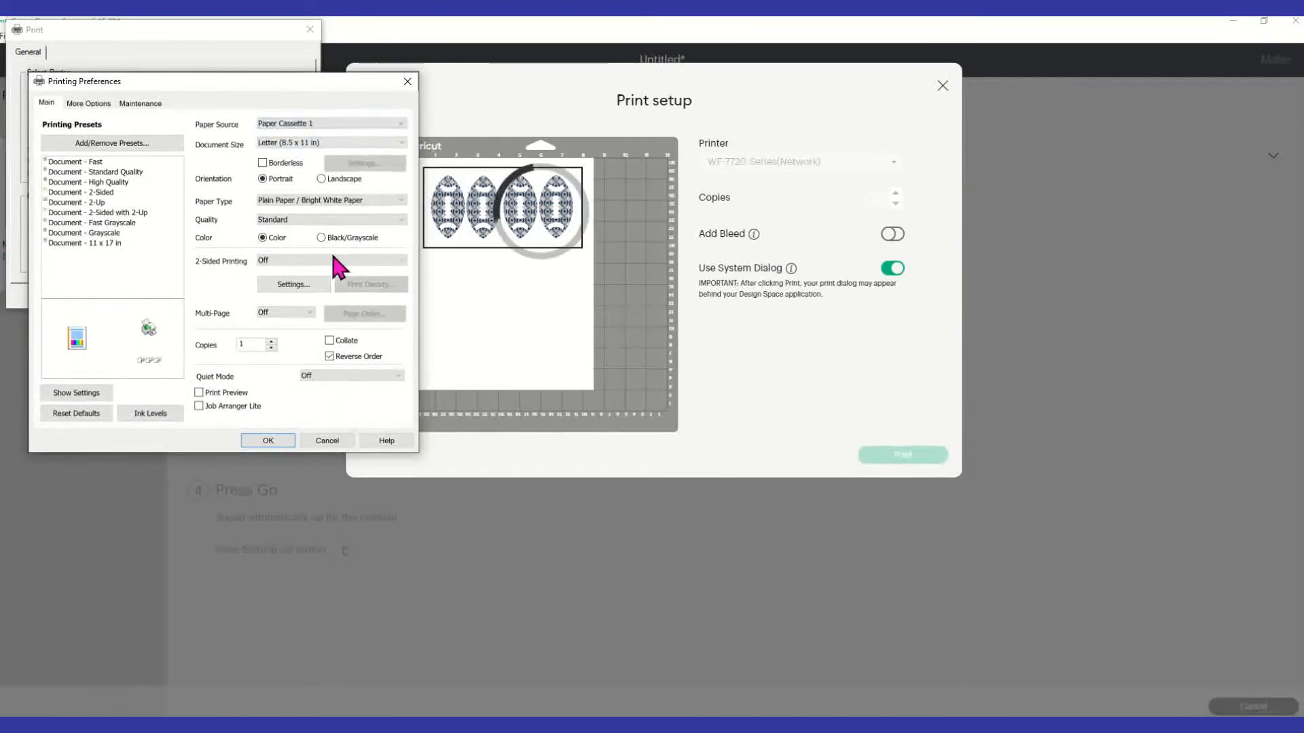
click(284, 219)
click(273, 257)
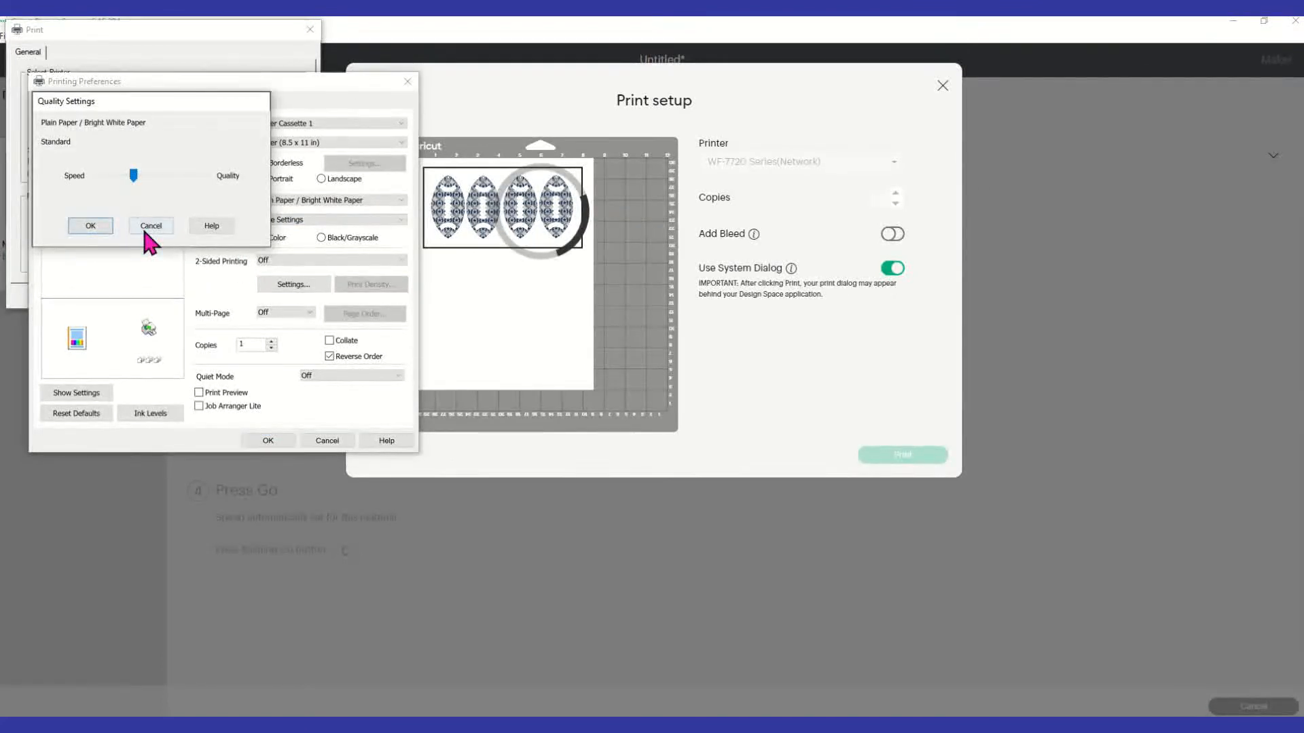
drag(133, 176, 205, 176)
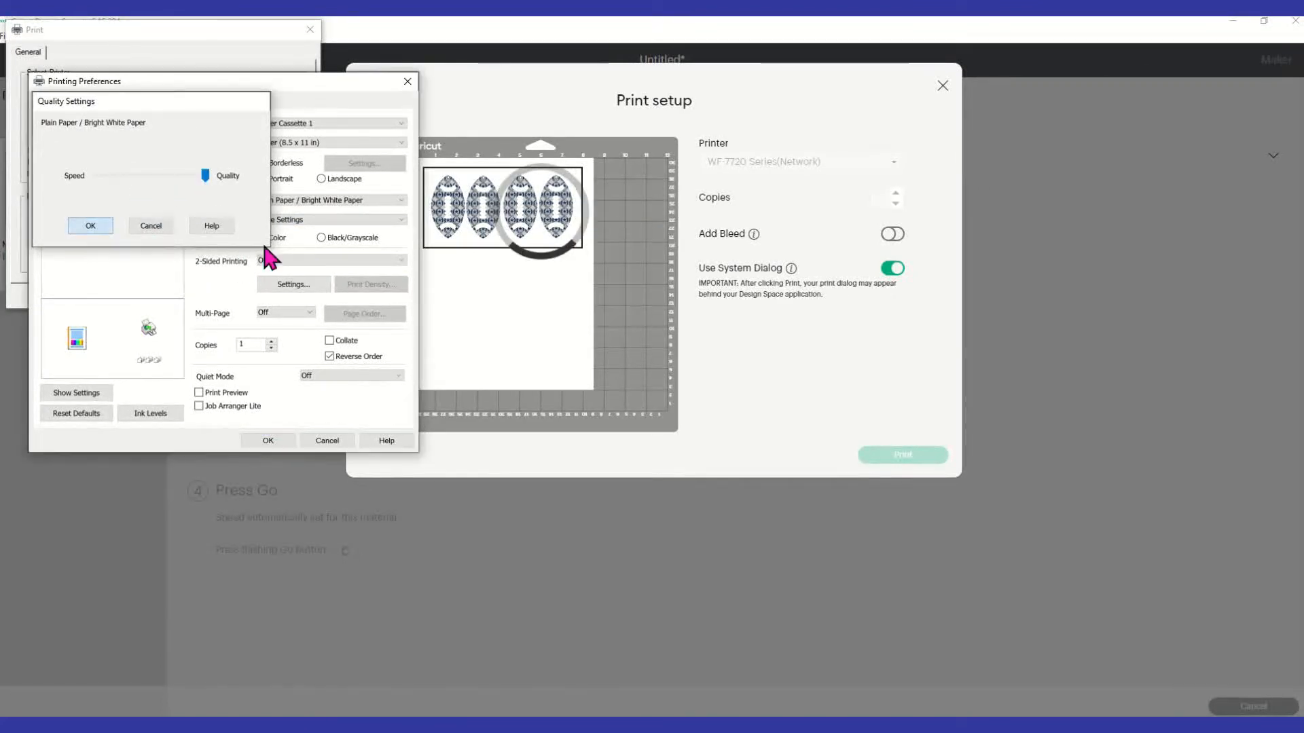
key(Return)
Toggle the High Speed option in the printer's additional settings and accept the printing preferences
click(92, 102)
click(238, 350)
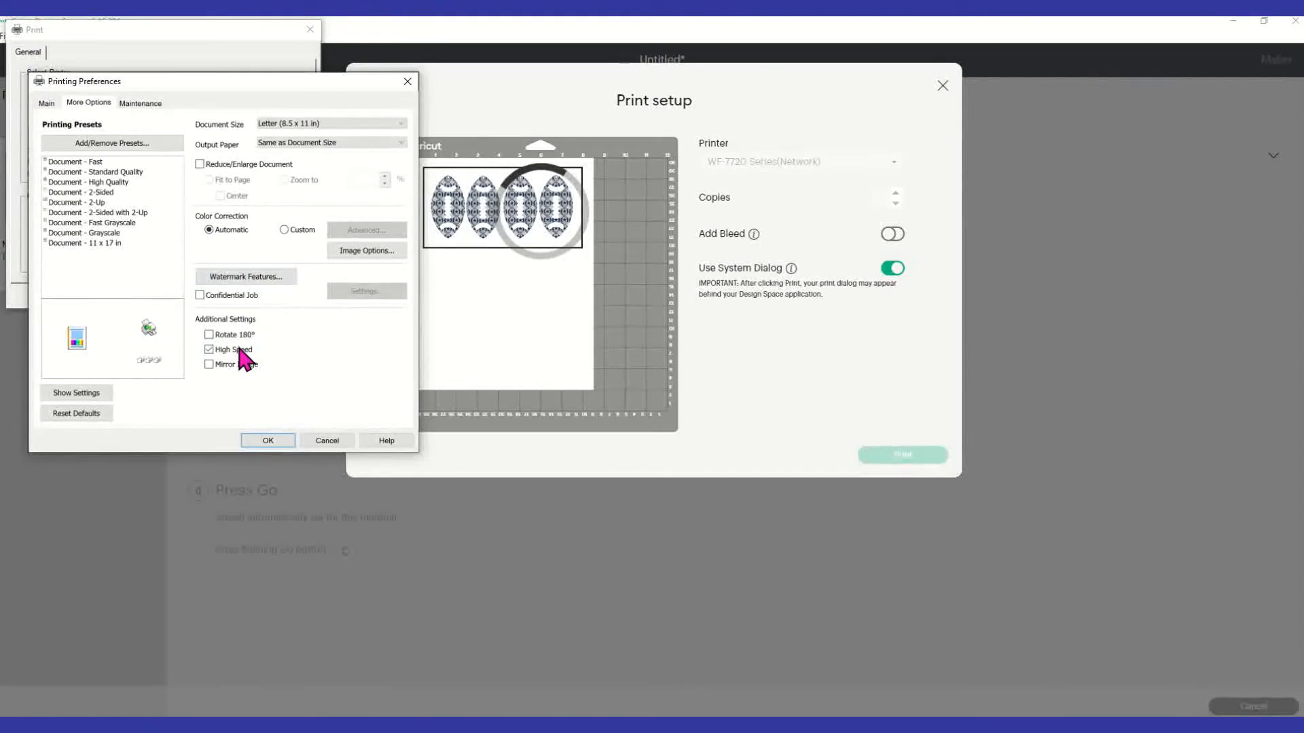
click(277, 442)
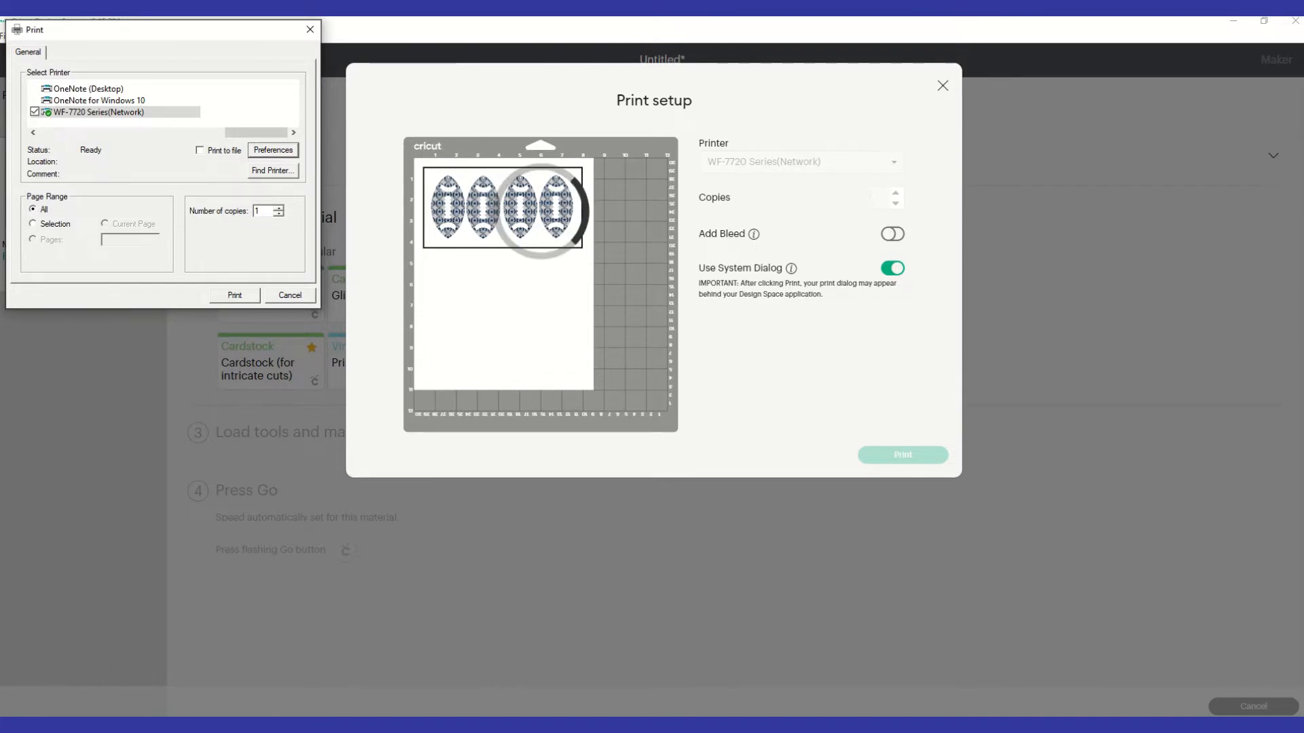
Cancel the system print dialog and close the print setup without printing
click(291, 295)
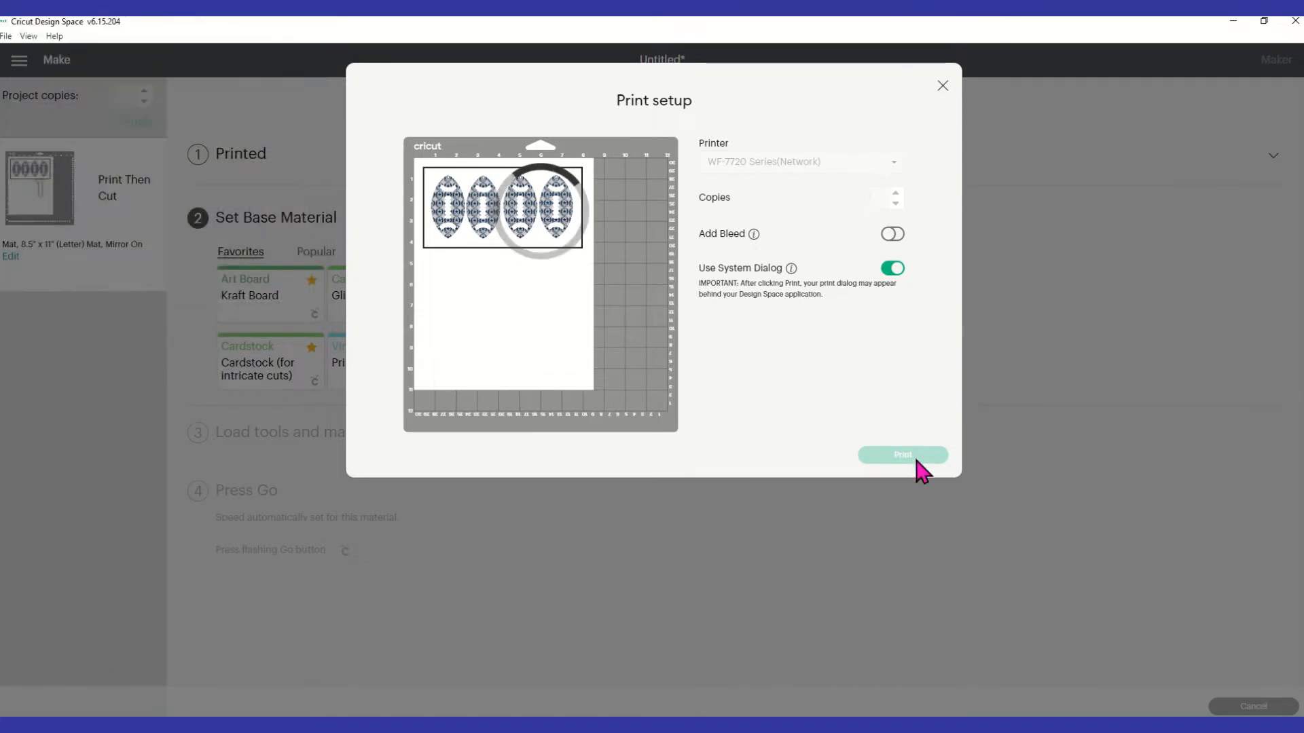
click(943, 86)
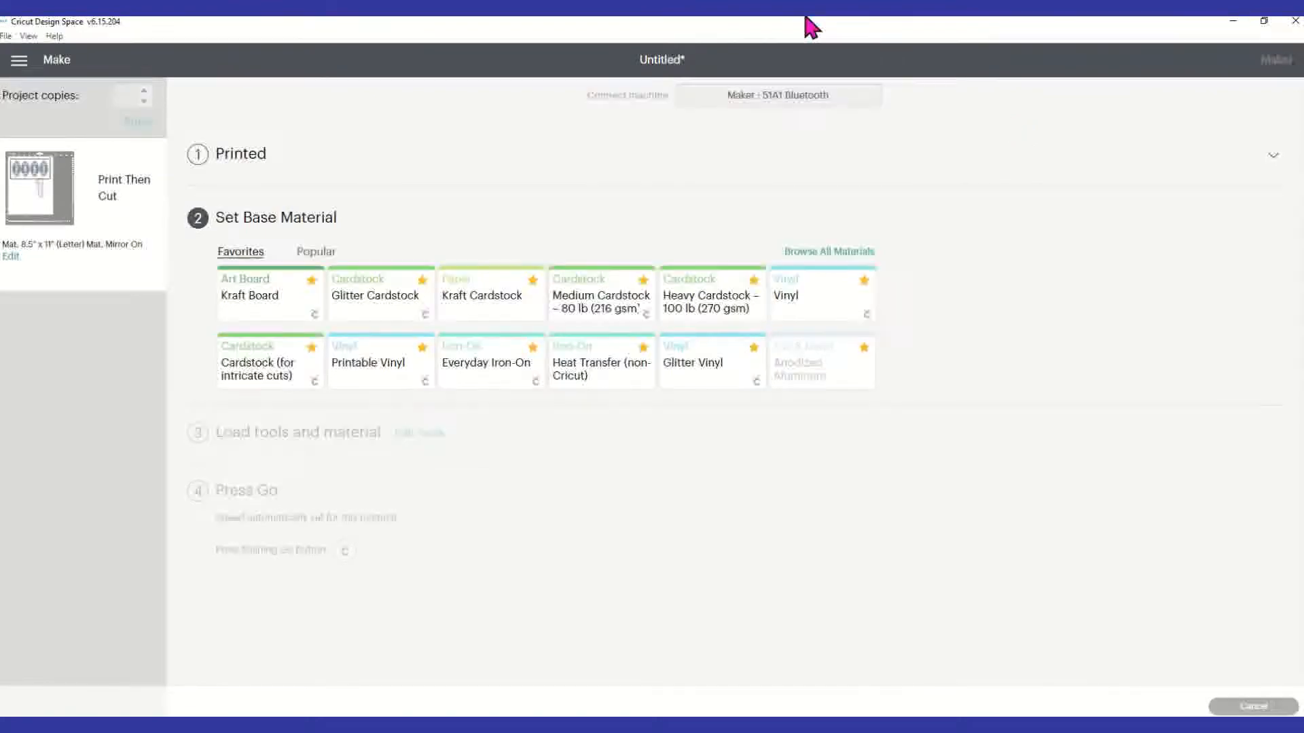
mouse_move(807, 18)
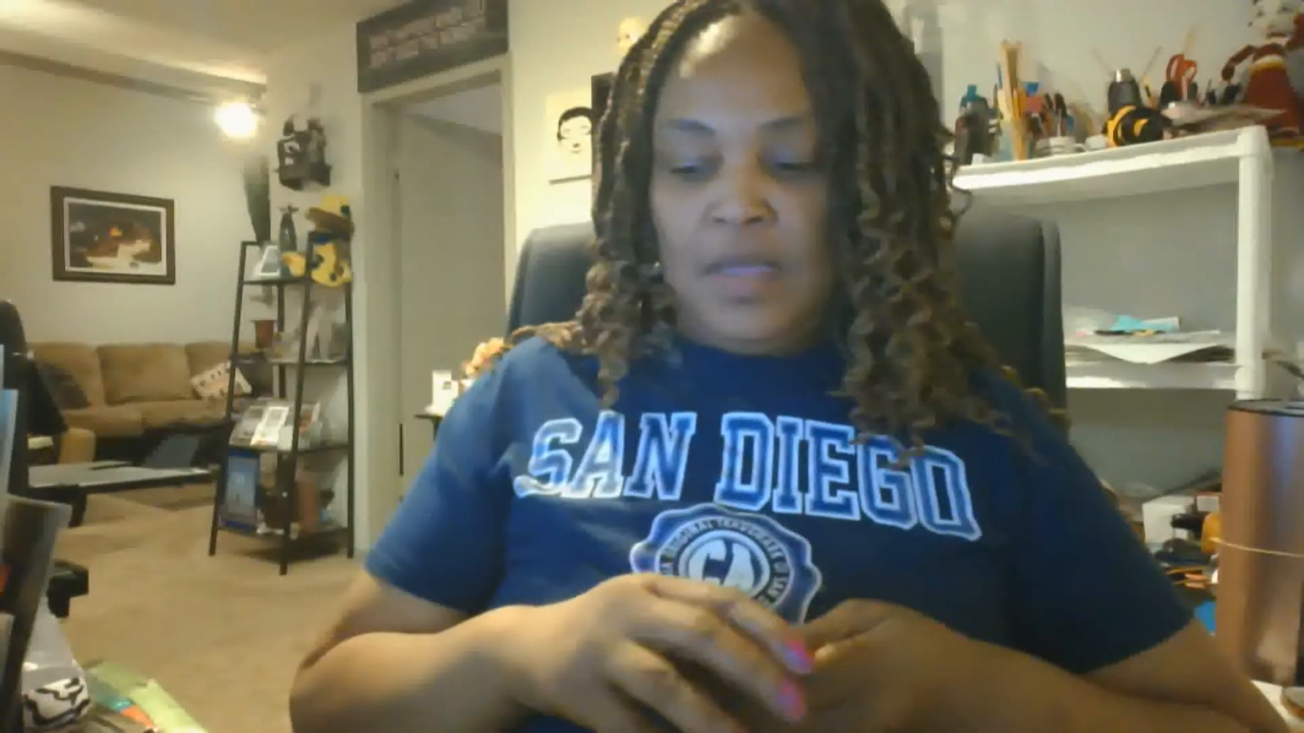